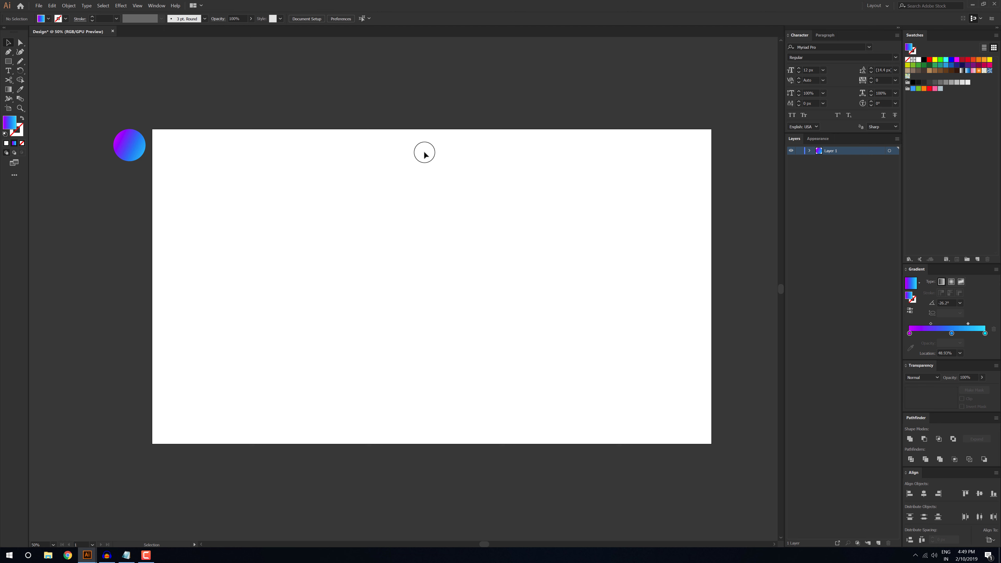
Select the gradient circle and bring its purple-to-cyan gradient fill to the front.
click(129, 145)
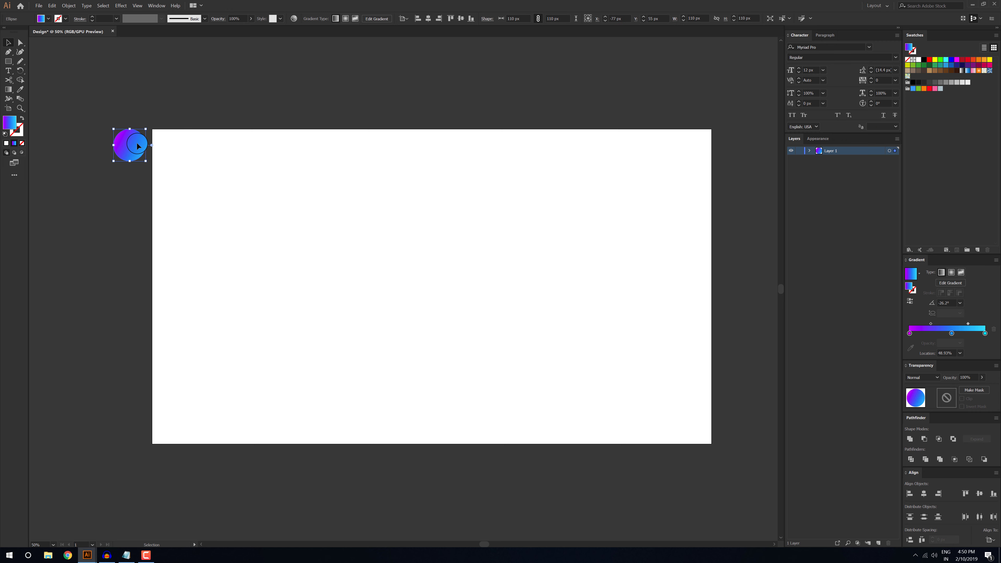
click(911, 291)
Draw a 1920 × 1080 px gradient rectangle covering the whole artboard, then reselect it.
click(245, 104)
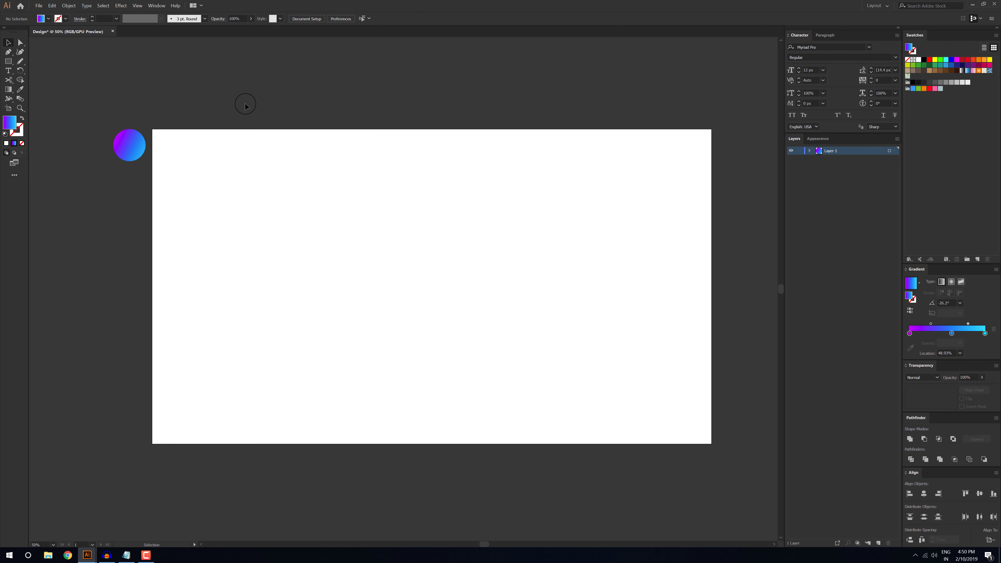
click(9, 63)
drag(156, 129, 710, 443)
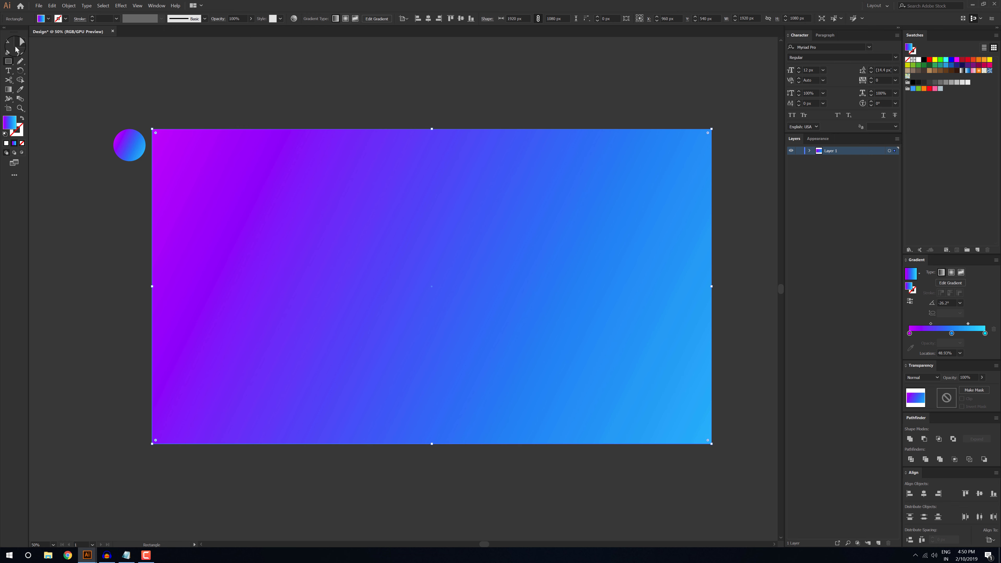
click(7, 42)
click(121, 74)
click(328, 203)
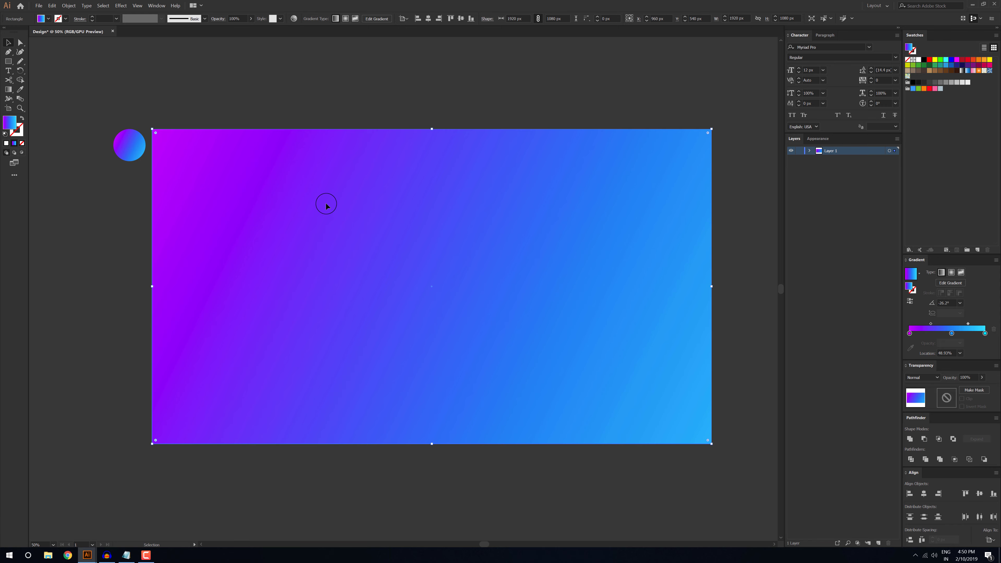
Drag the background gradient's end stop to the bottom-right corner so cyan fills that corner.
click(8, 90)
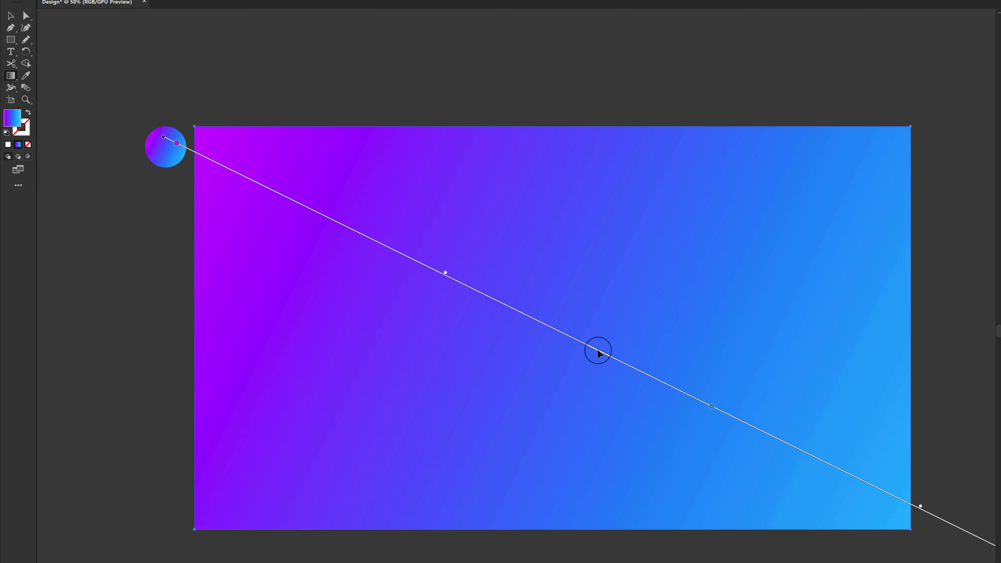
scroll(544, 343, down, 1)
scroll(544, 343, right, 3)
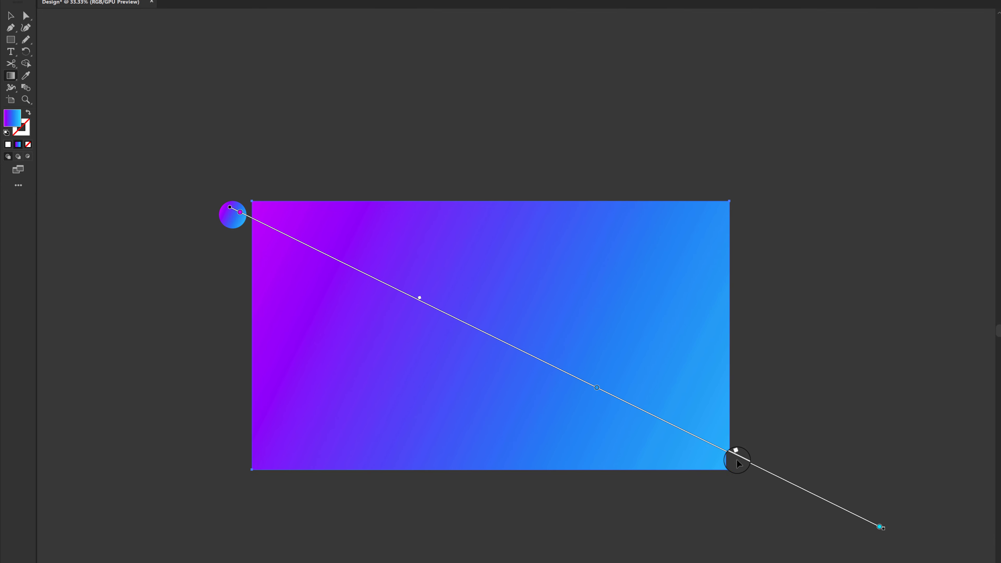
mouse_move(736, 457)
mouse_down()
mouse_move(661, 426)
mouse_move(721, 464)
mouse_move(694, 444)
mouse_move(878, 525)
mouse_move(741, 465)
mouse_up()
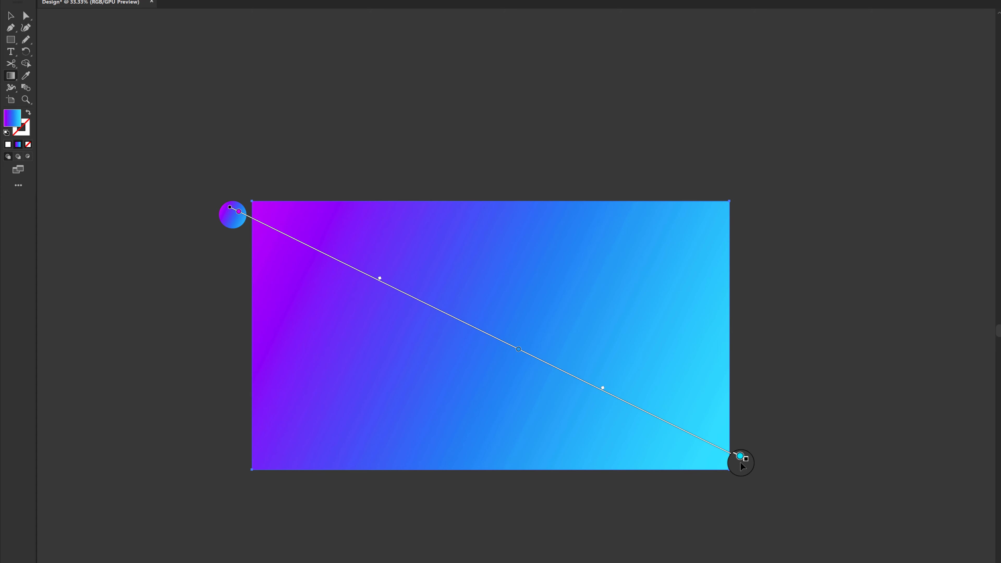
click(11, 16)
key(ctrl+shift+a)
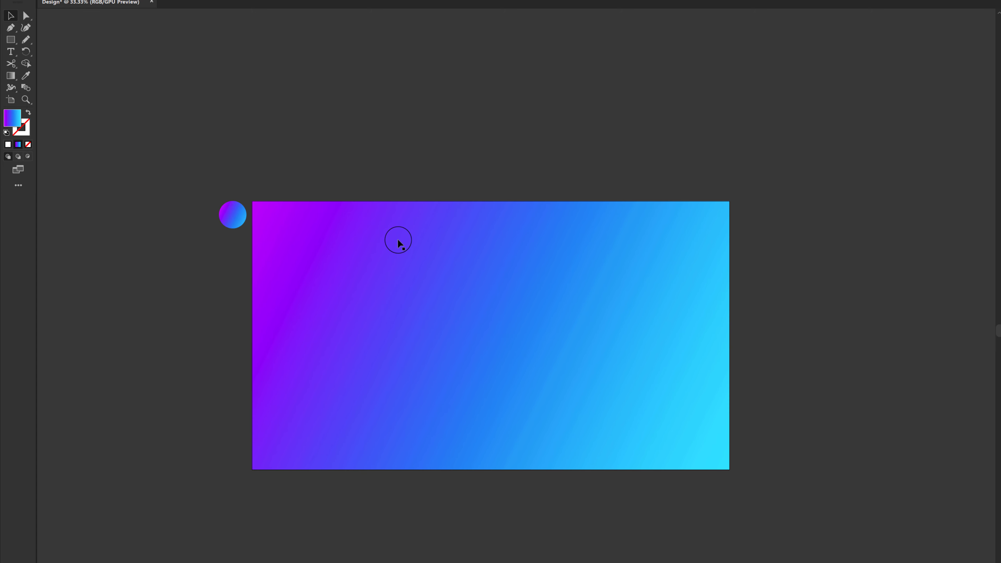
scroll(363, 249, up, 1)
scroll(420, 242, down, 3)
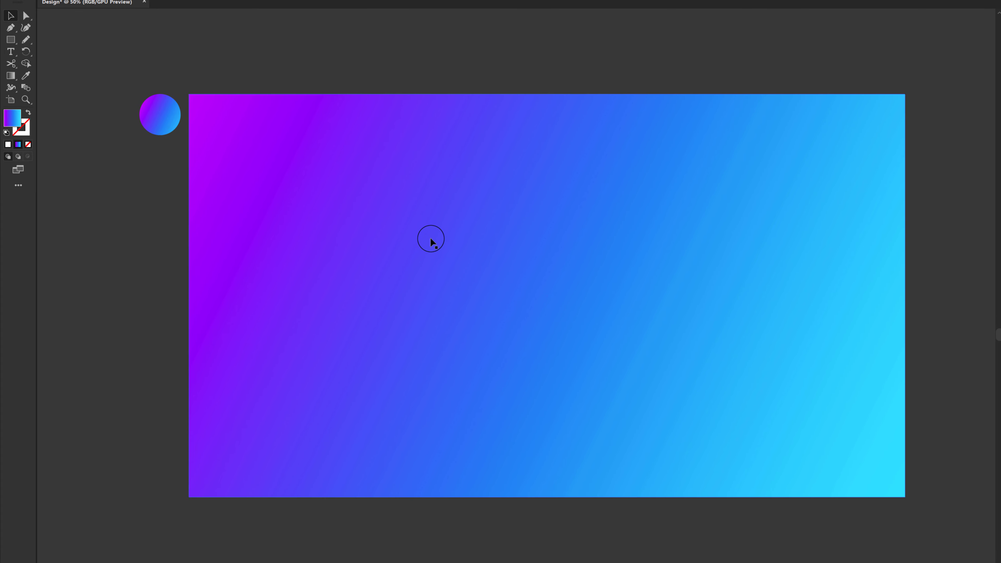
scroll(323, 232, up, 1)
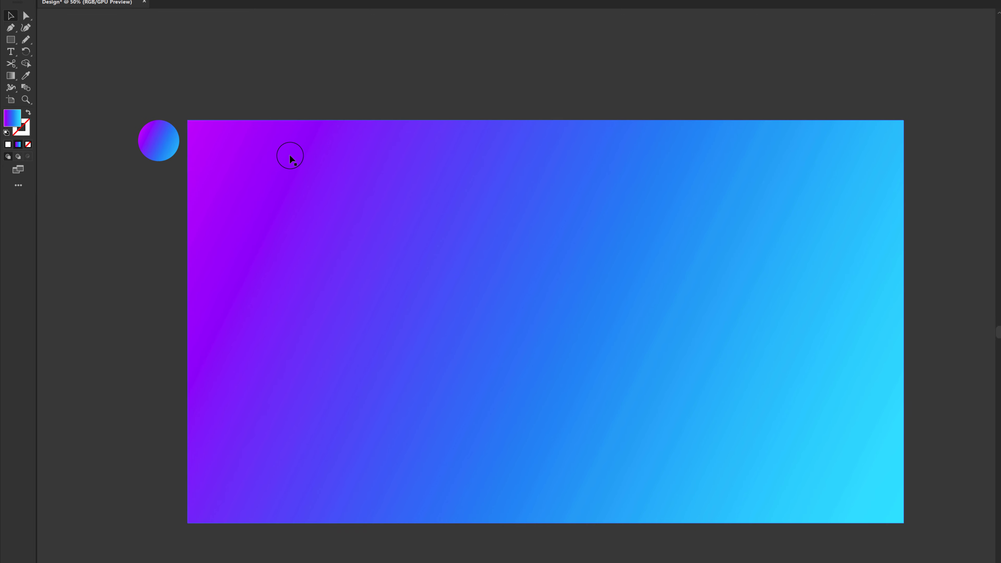
click(25, 27)
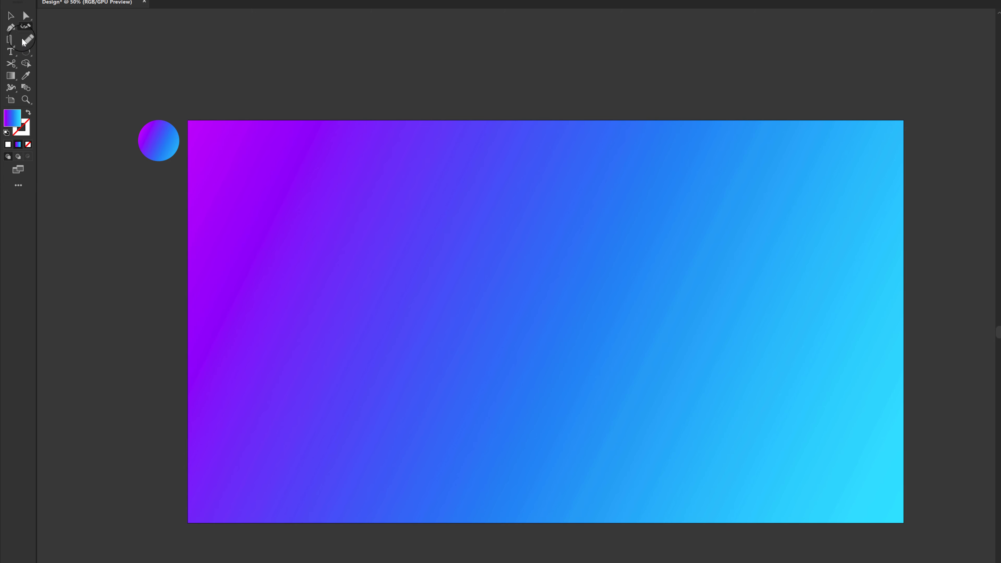
click(11, 28)
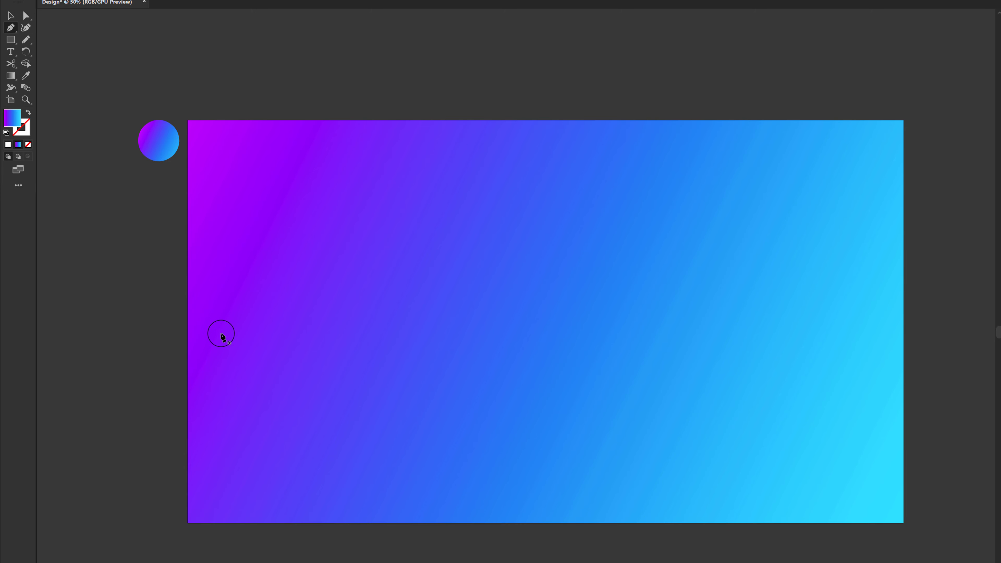
drag(221, 333, 276, 335)
drag(324, 400, 363, 427)
drag(457, 408, 484, 404)
drag(530, 472, 526, 531)
drag(495, 551, 142, 371)
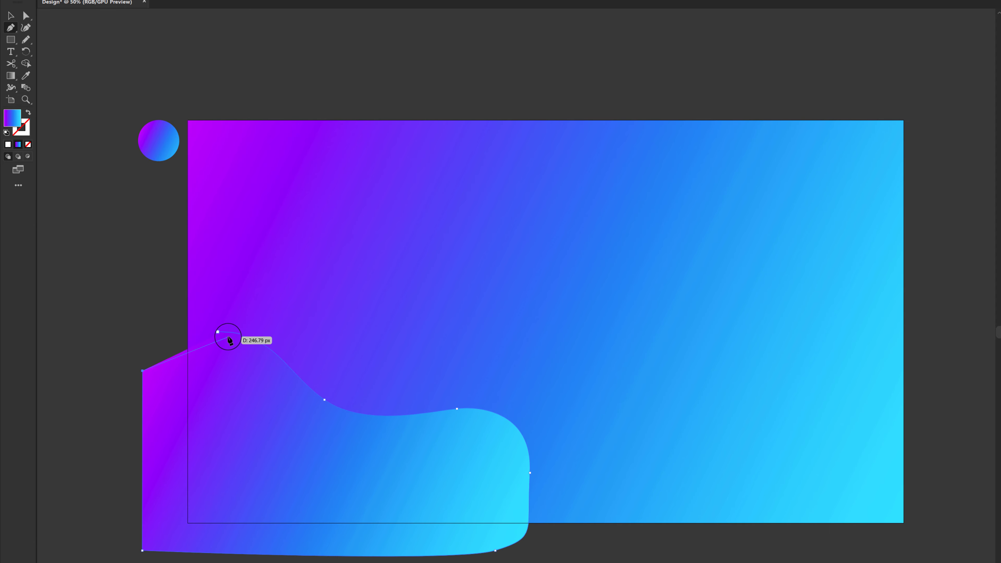
drag(221, 333, 277, 333)
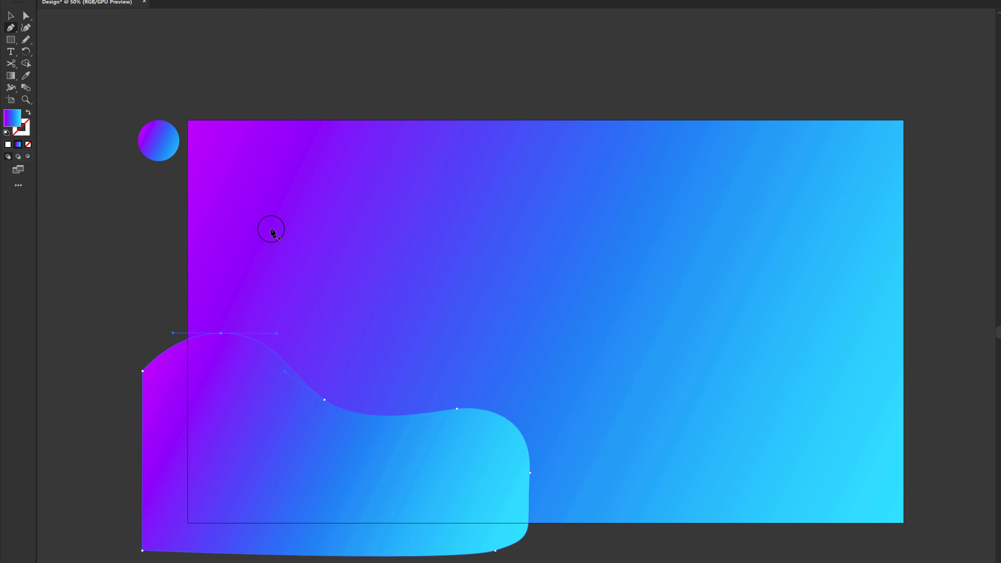
click(11, 15)
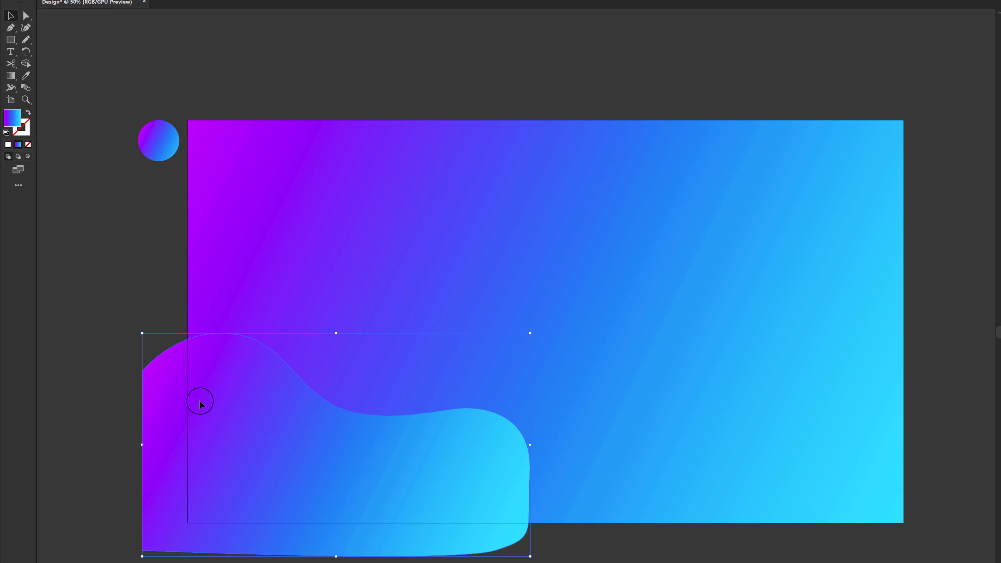
key(Delete)
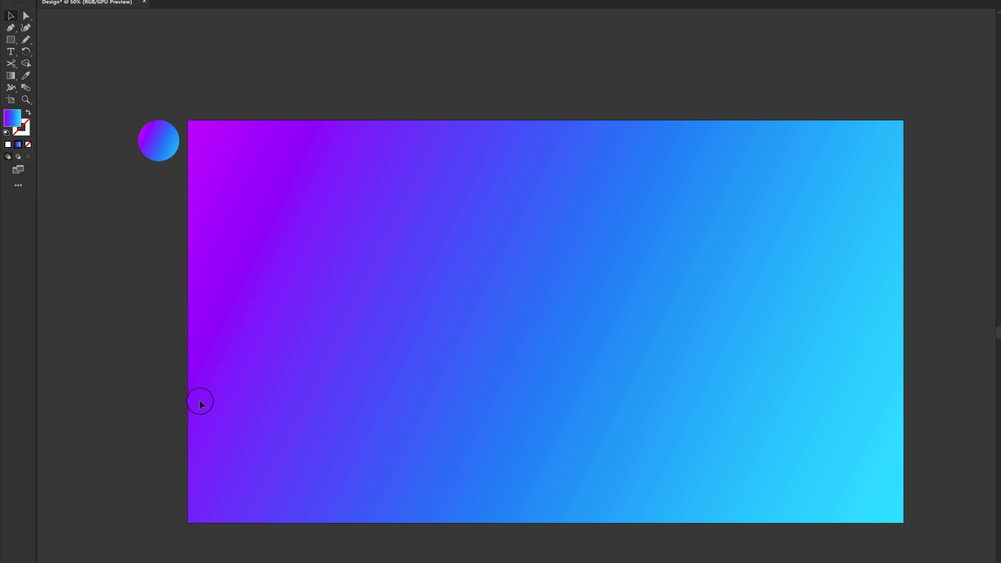
Trace a closed two-humped blob over the artboard's bottom-left with the Curvature tool.
click(26, 28)
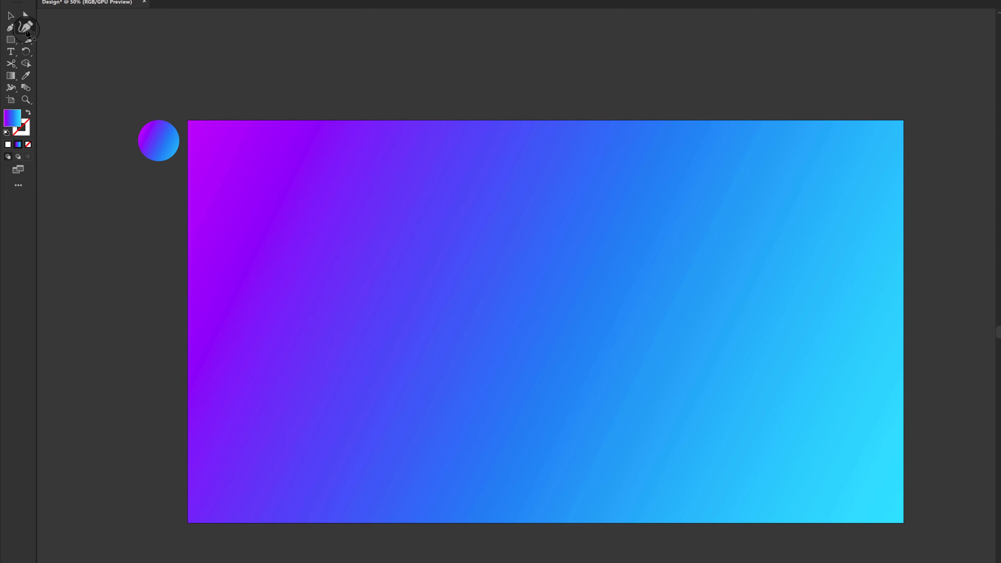
click(166, 363)
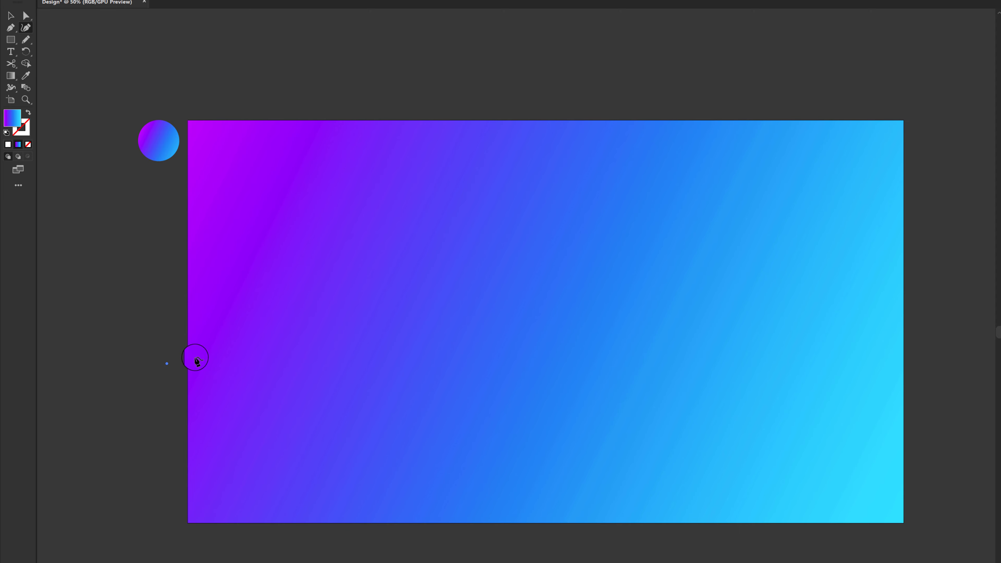
click(261, 347)
click(308, 418)
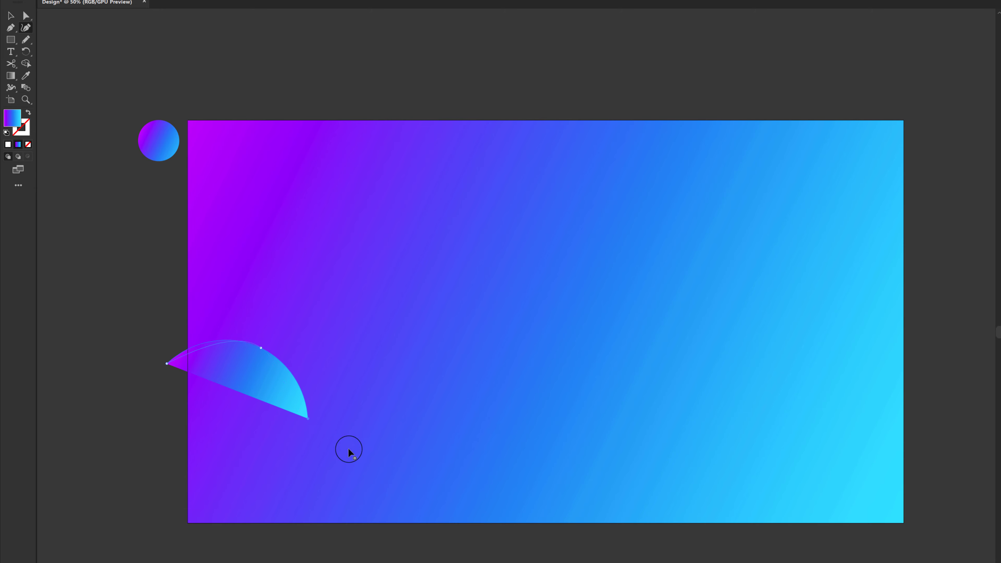
click(400, 470)
click(490, 428)
click(560, 465)
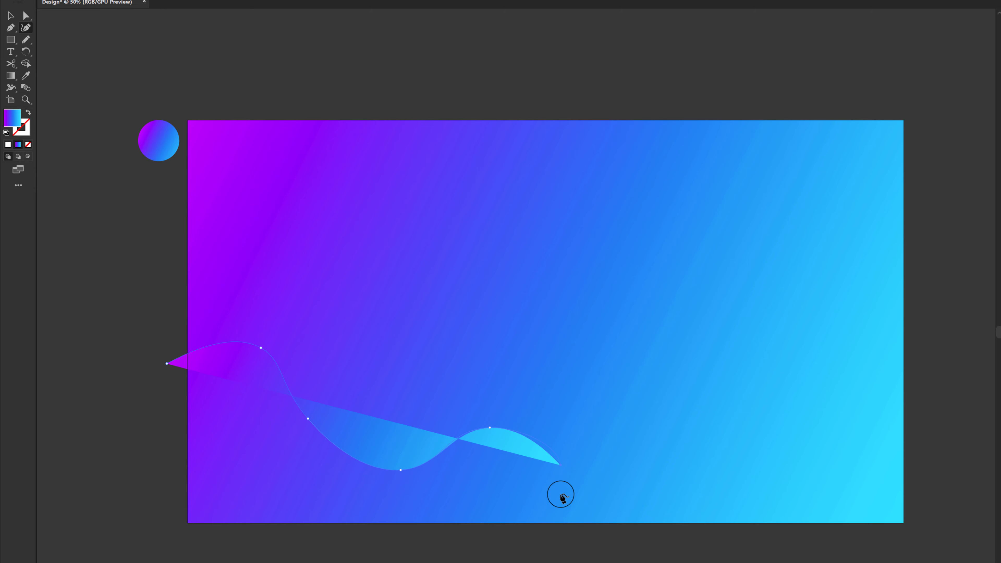
click(548, 537)
click(317, 546)
click(157, 547)
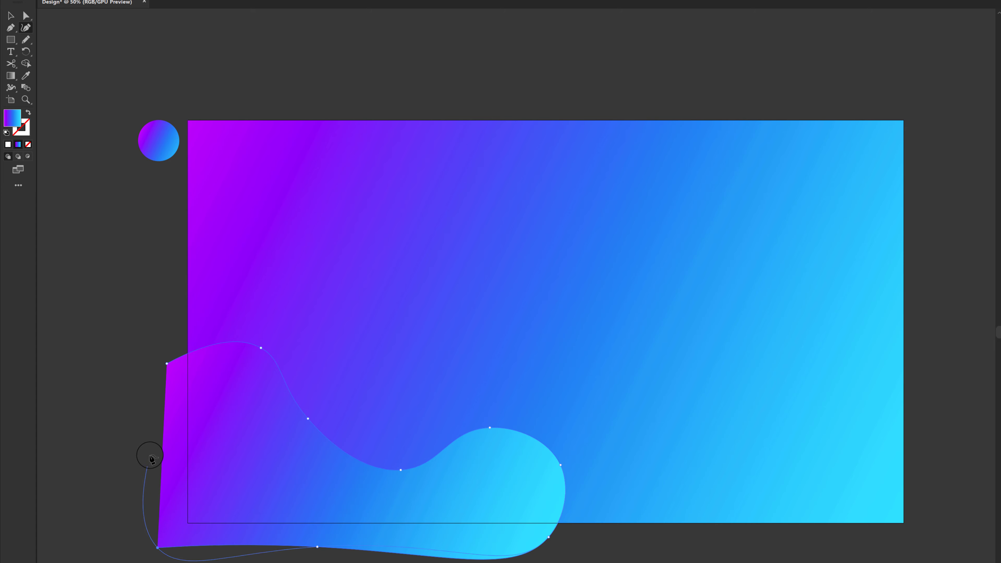
click(150, 453)
click(167, 360)
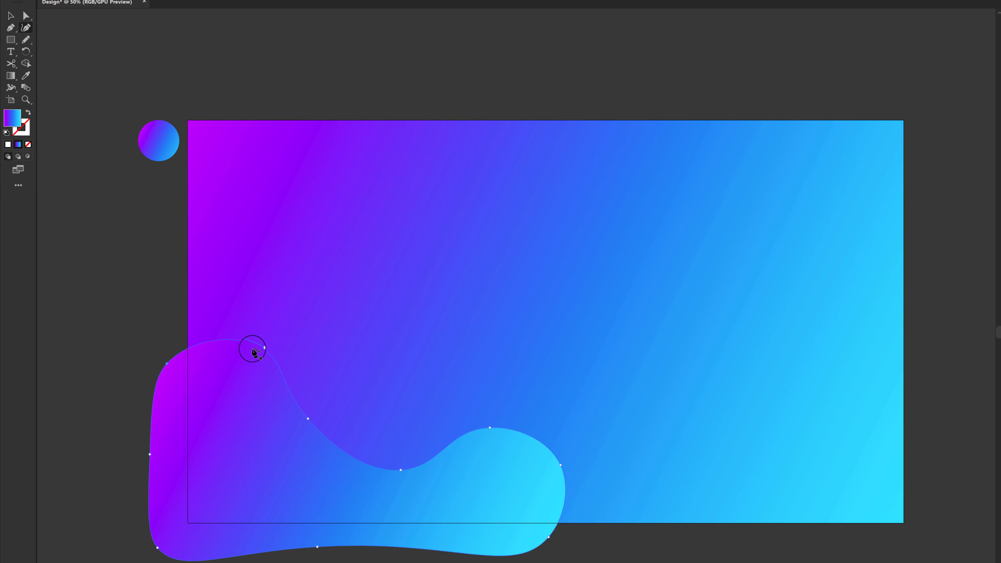
Drag the blob's anchors to round its left hump, deepen the dip and widen the right hump.
drag(260, 348, 254, 335)
drag(308, 418, 314, 449)
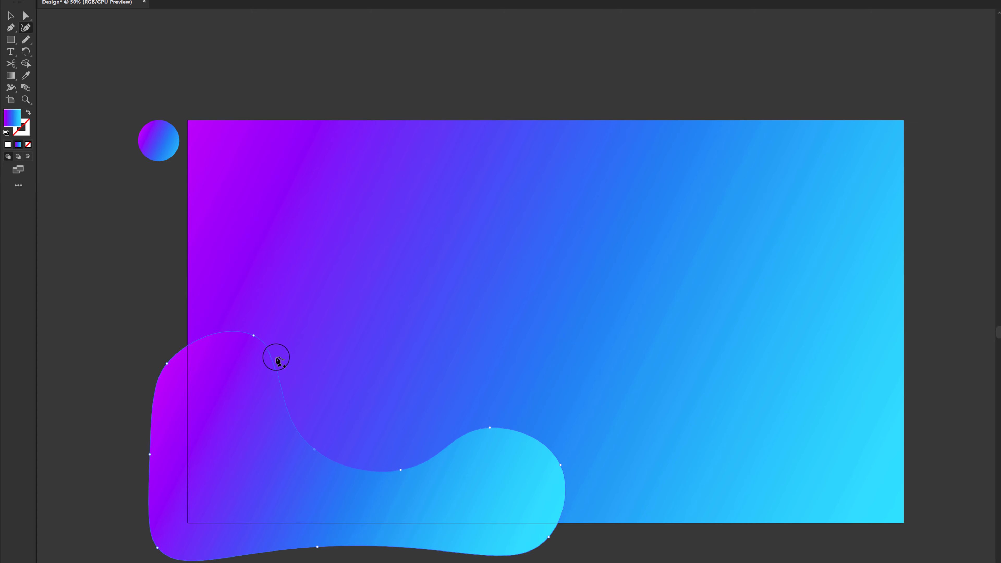
drag(258, 338, 277, 349)
drag(219, 337, 207, 331)
drag(271, 351, 268, 348)
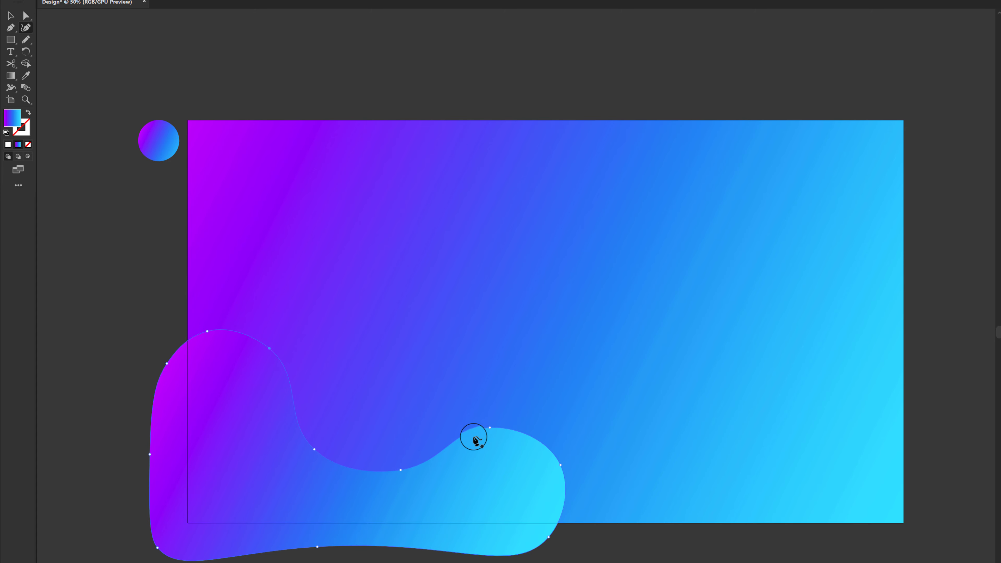
drag(488, 429, 495, 418)
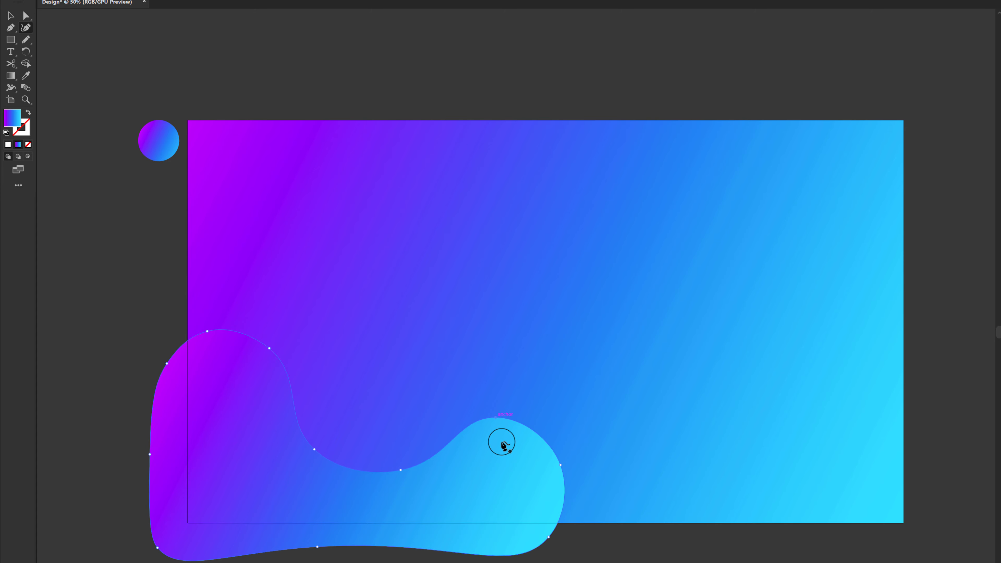
drag(558, 465, 571, 465)
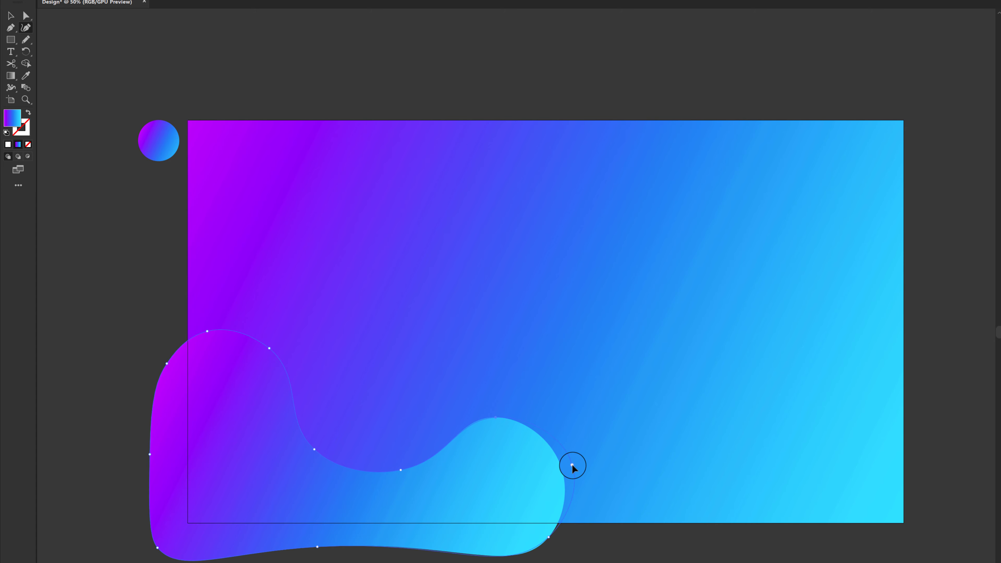
drag(550, 542, 558, 550)
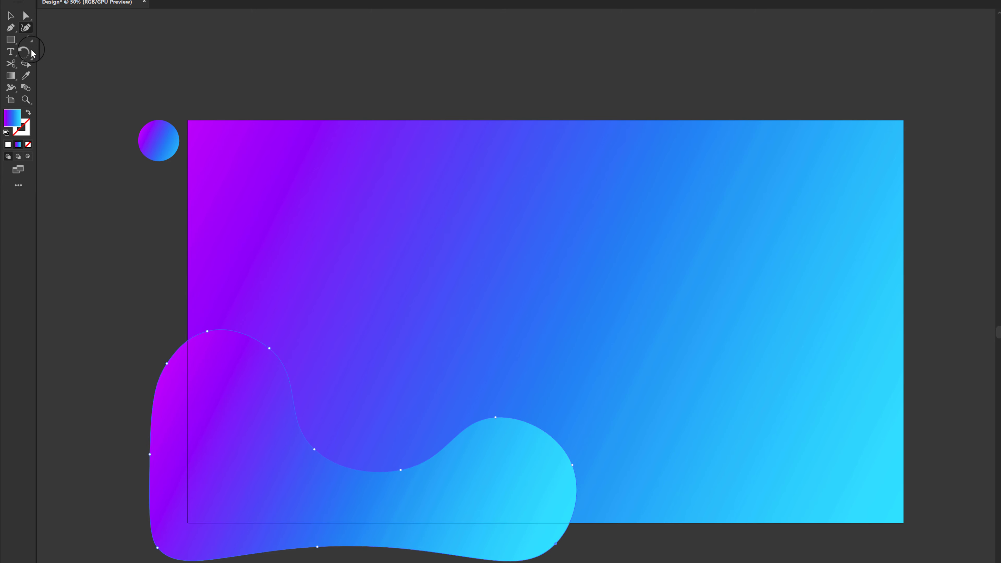
Stretch the blob wider on both sides and nudge it slightly down.
click(12, 19)
click(142, 257)
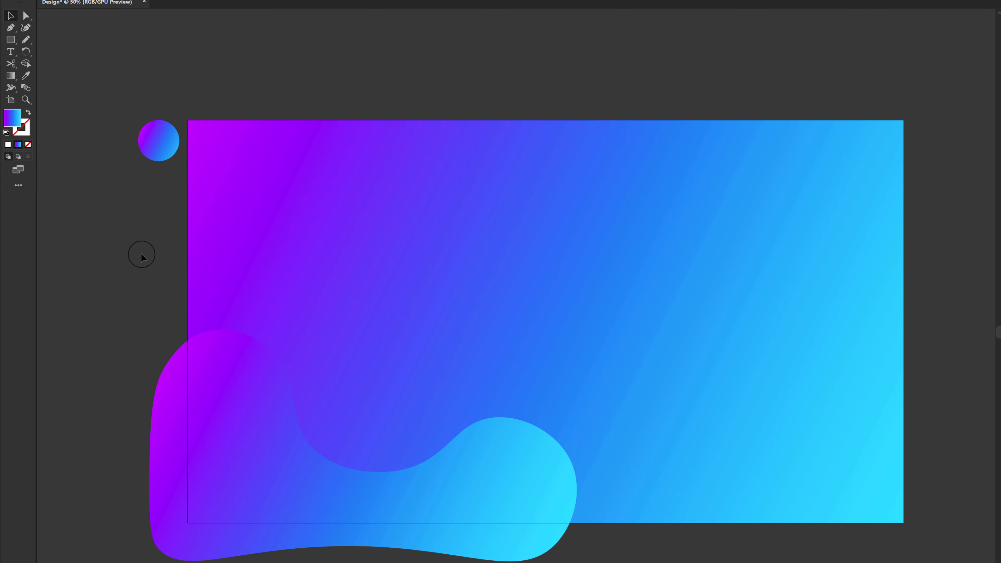
click(213, 379)
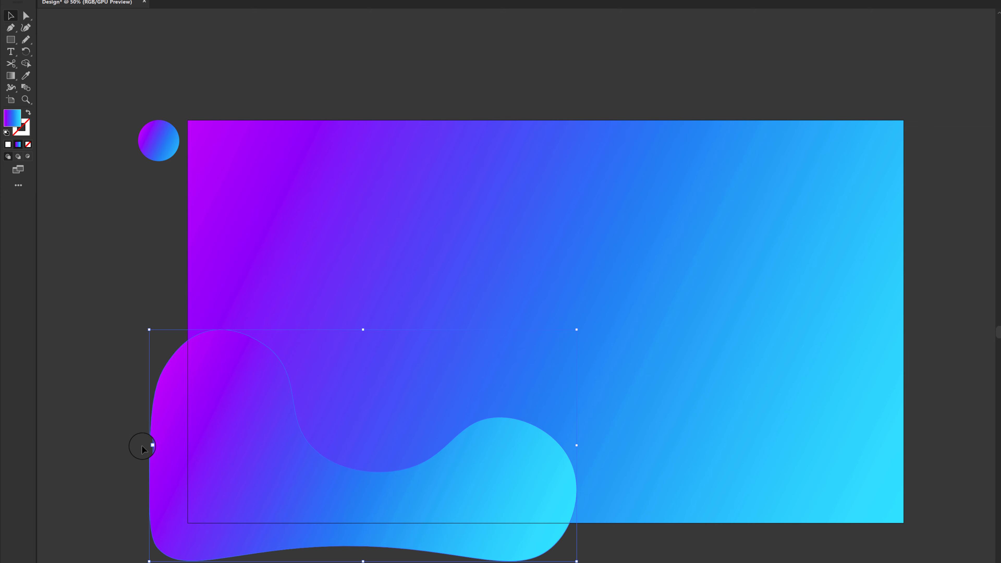
drag(149, 445, 136, 446)
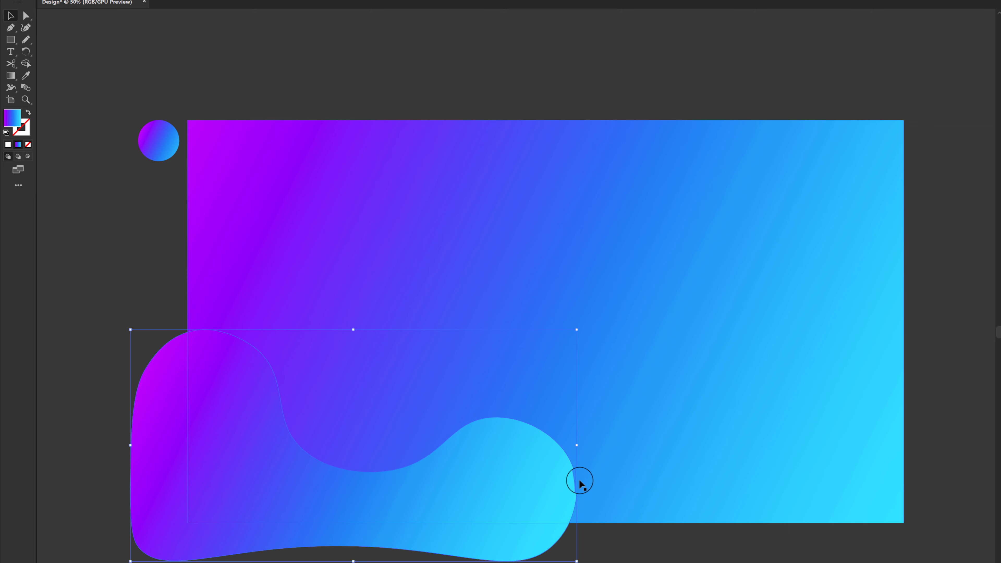
drag(577, 445, 595, 445)
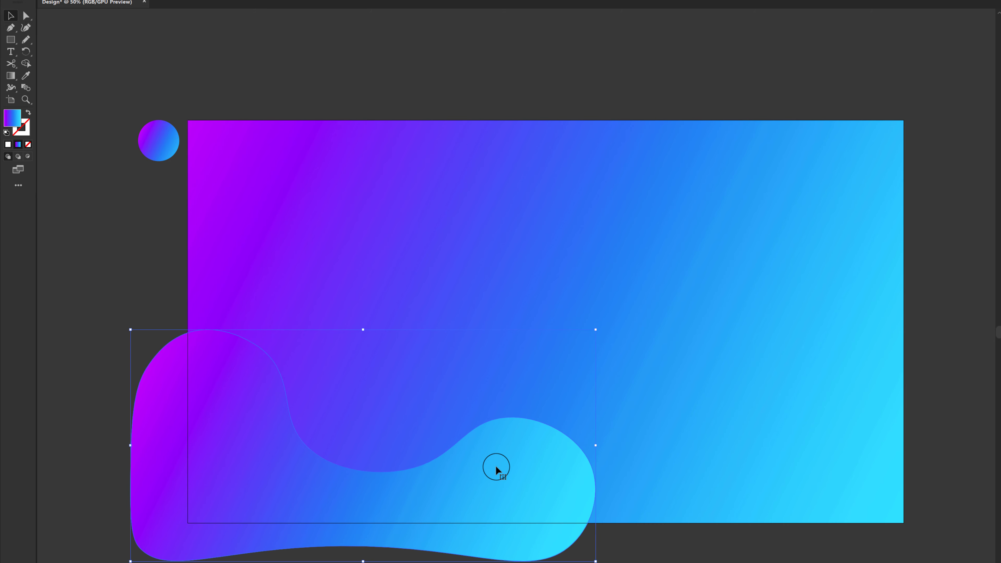
drag(495, 469, 496, 474)
click(630, 558)
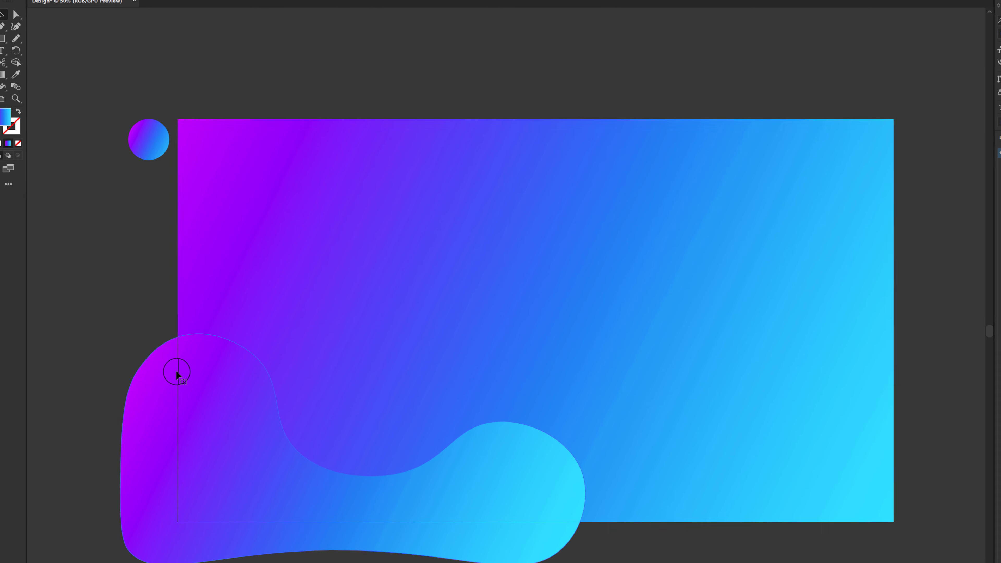
Reverse the blob's gradient and angle it from cyan on the left to purple on the right.
click(185, 368)
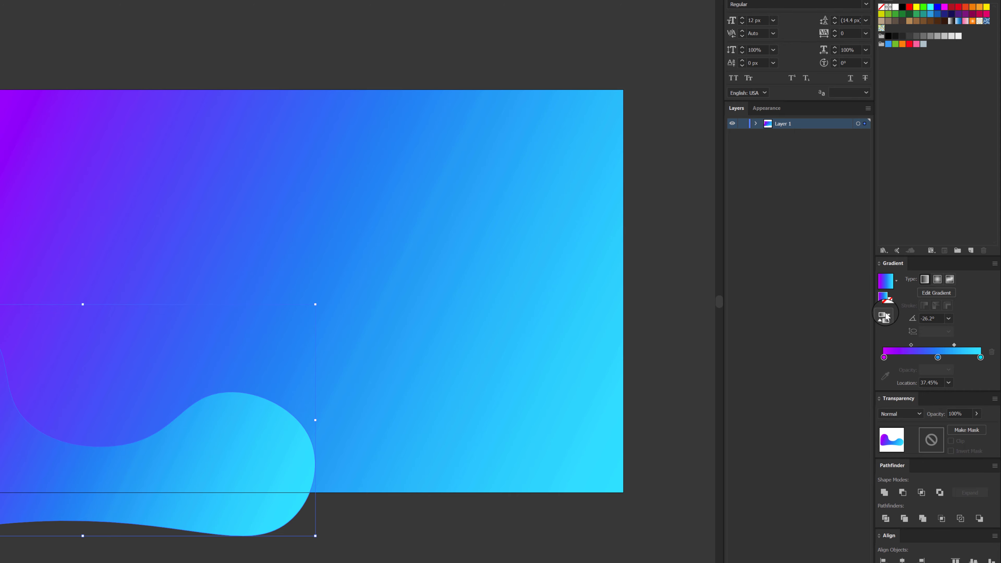
click(884, 318)
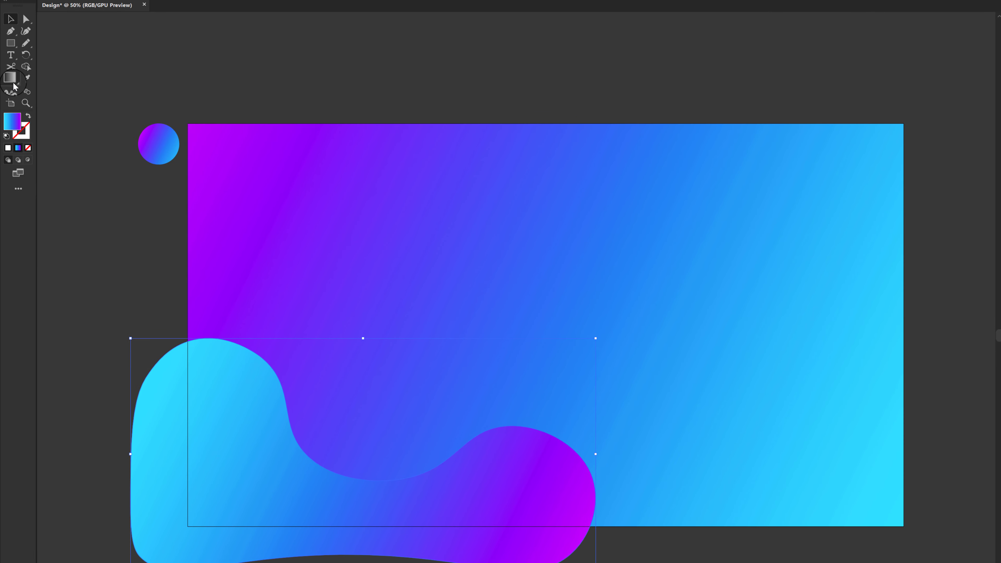
click(11, 79)
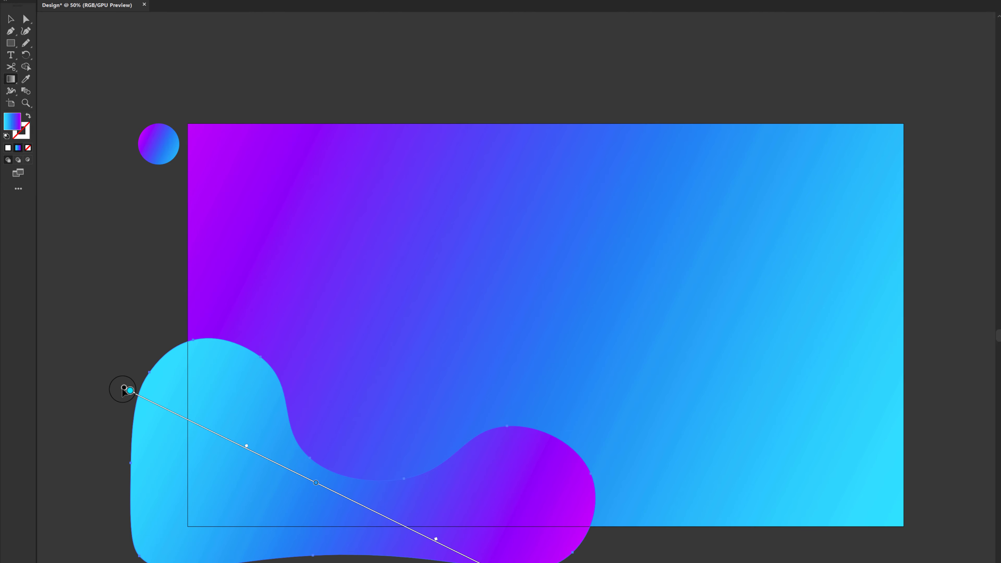
drag(123, 390, 64, 358)
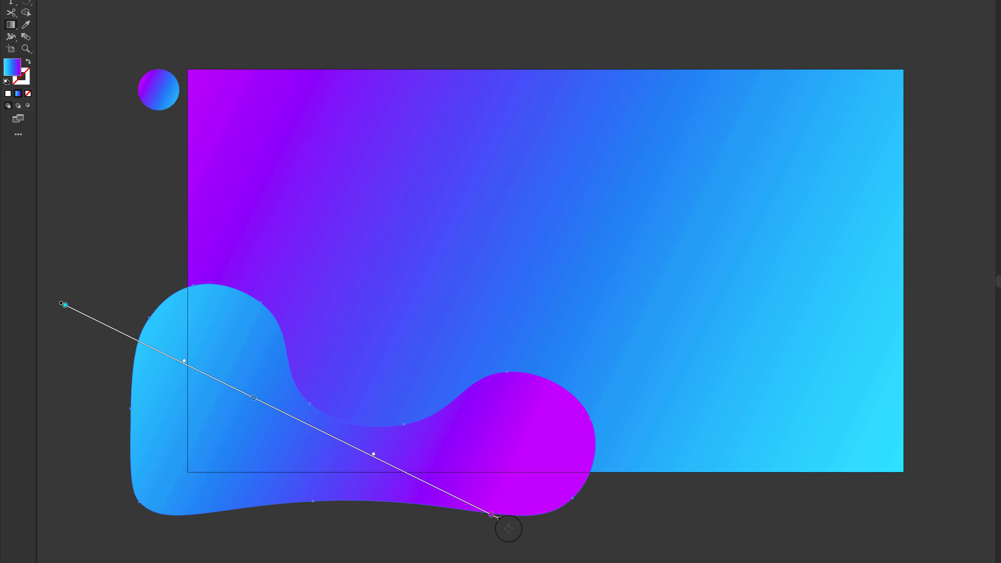
mouse_move(504, 520)
mouse_down()
mouse_move(518, 466)
mouse_move(531, 463)
mouse_move(508, 504)
mouse_move(606, 526)
mouse_move(576, 516)
mouse_move(586, 518)
mouse_up()
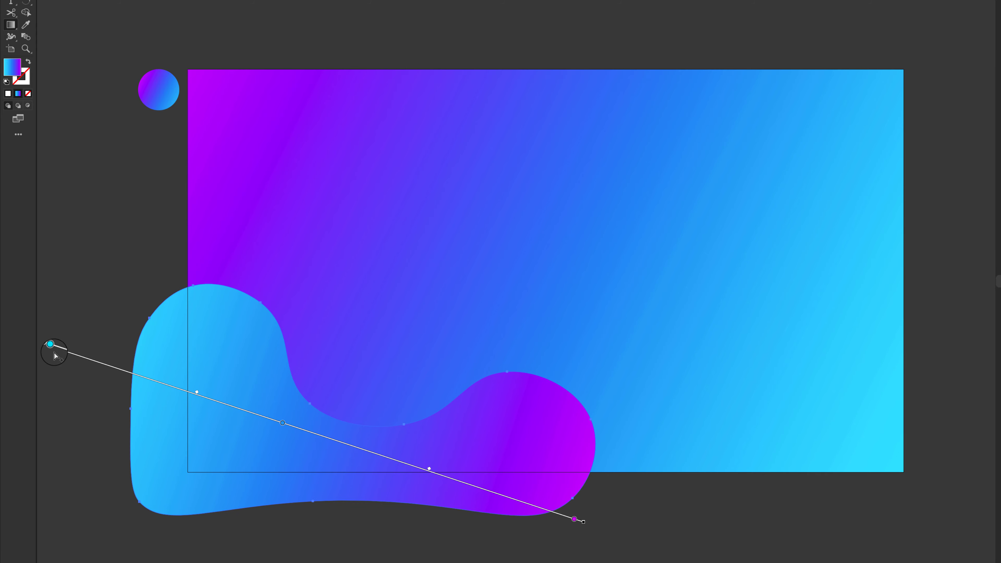
mouse_move(50, 346)
mouse_down()
mouse_move(37, 344)
mouse_move(46, 346)
mouse_up()
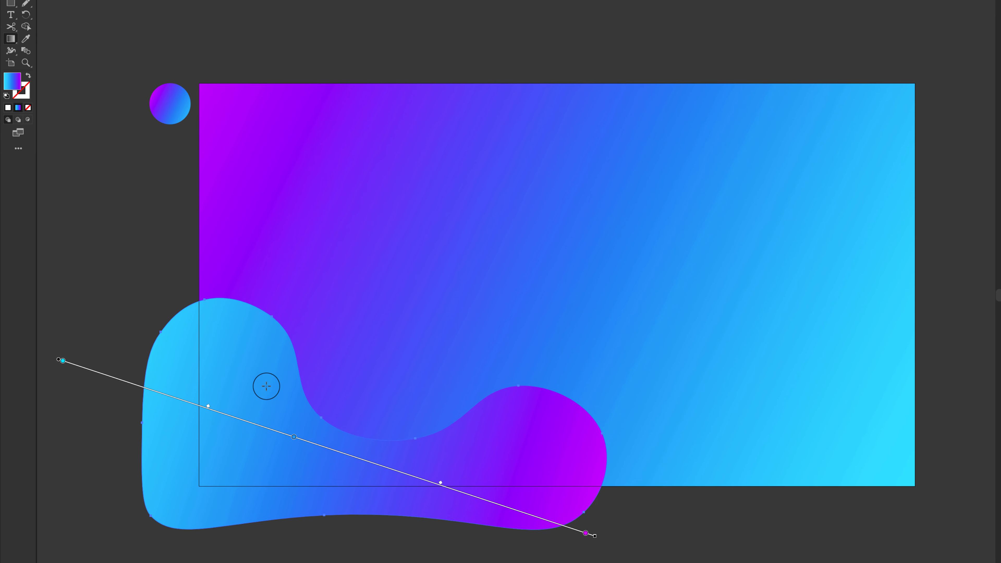
With Shape Builder, delete the blob parts outside the background rectangle, then reselect the wave.
key(v)
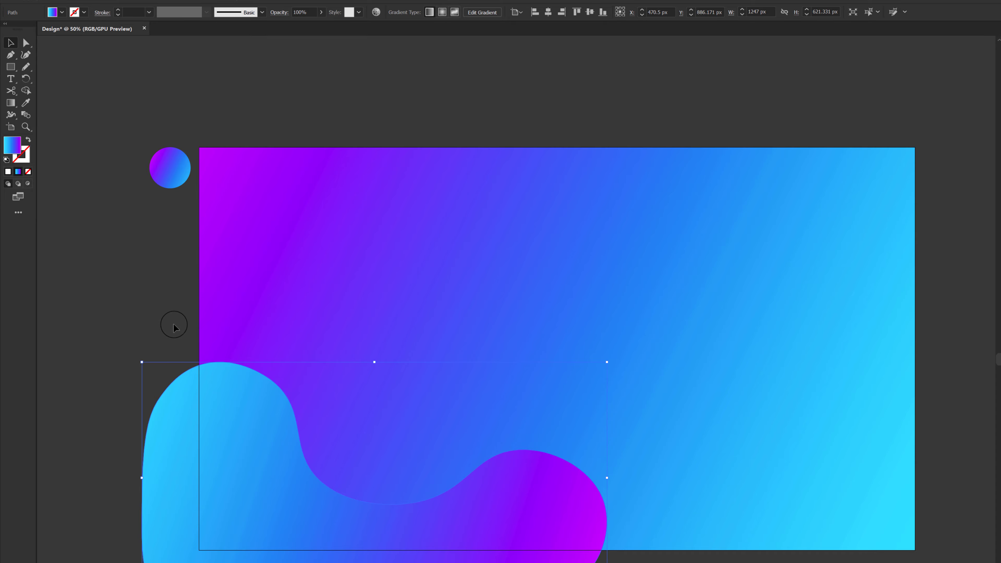
shift+click(321, 444)
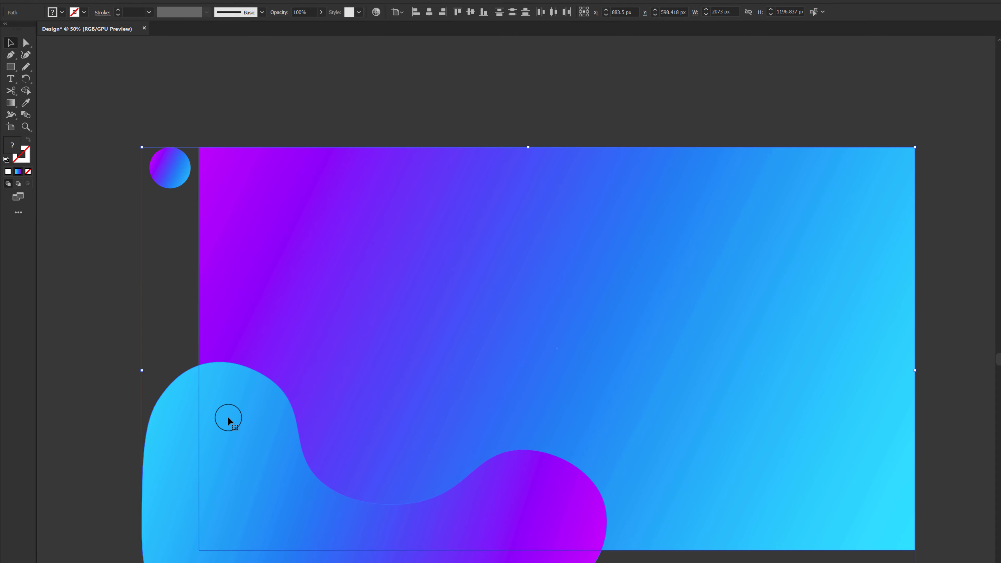
key(shift+m)
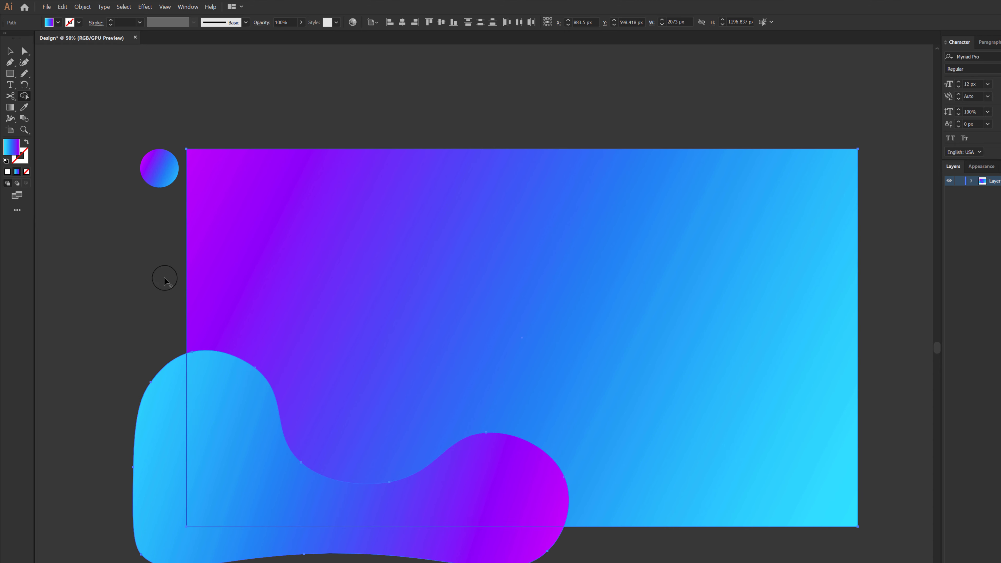
alt+click(160, 422)
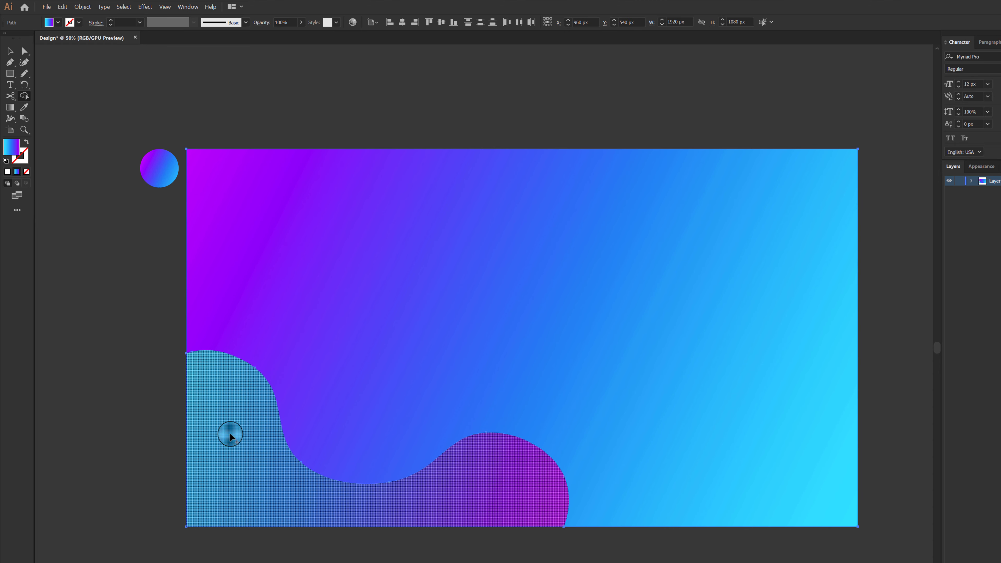
click(10, 51)
click(63, 138)
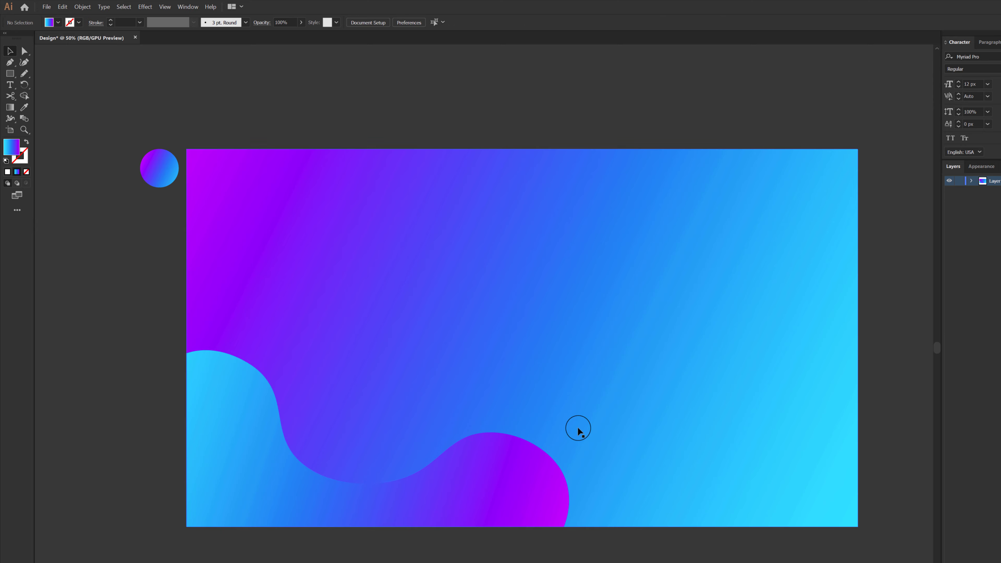
click(278, 446)
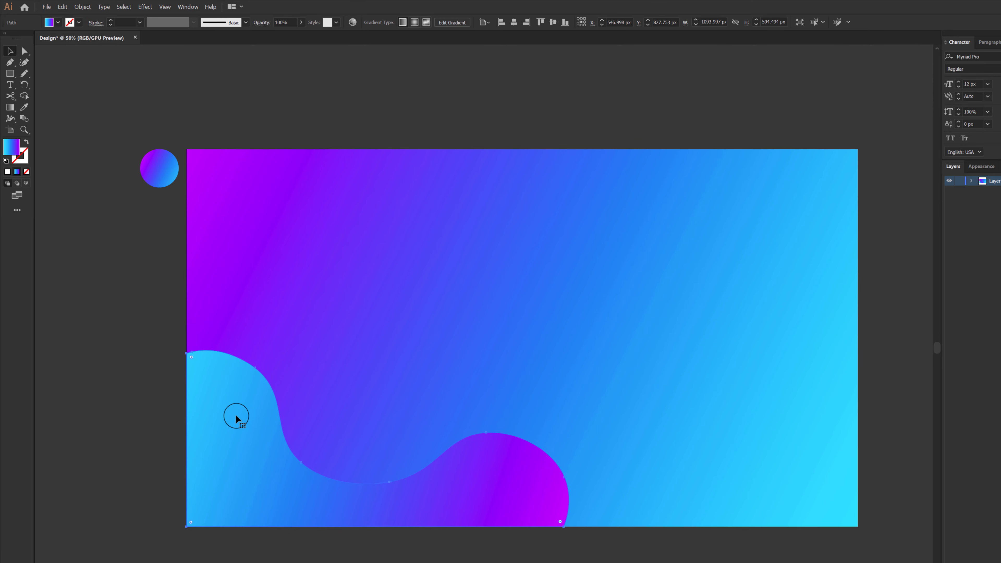
Duplicate the wave, rotate it 180°, and fit it 917 px wide into the top-right corner.
drag(224, 412, 459, 279)
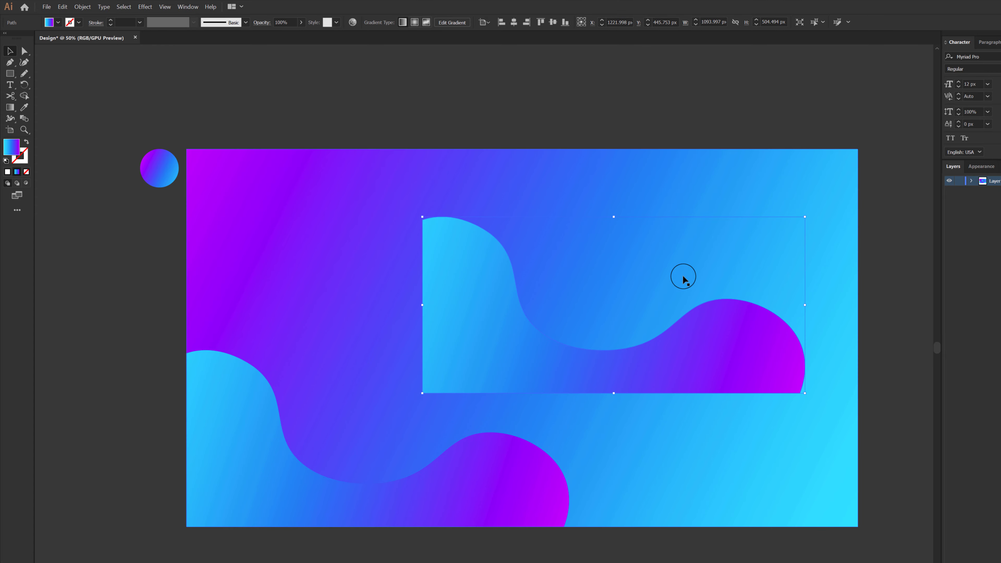
drag(809, 214, 492, 330)
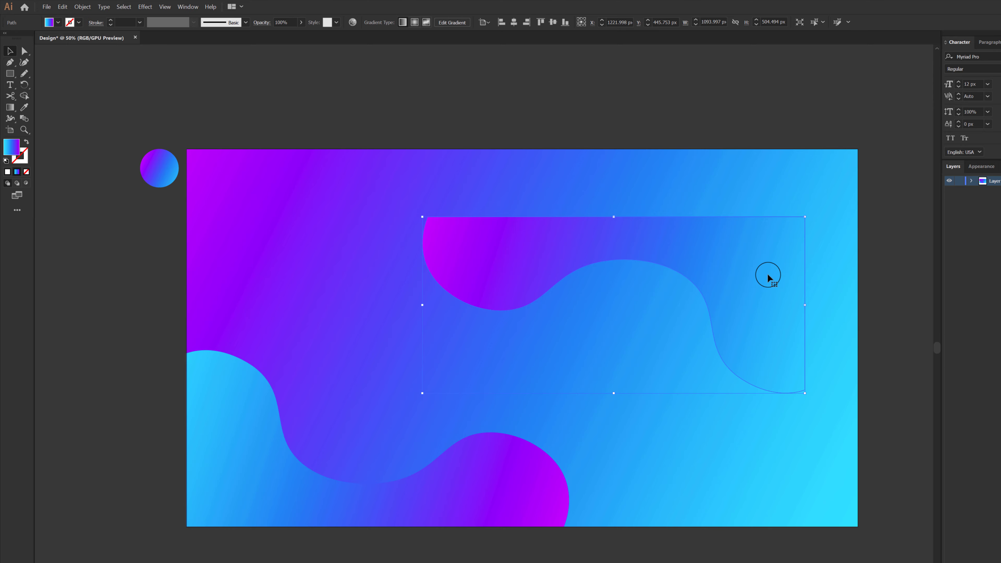
drag(767, 273, 821, 207)
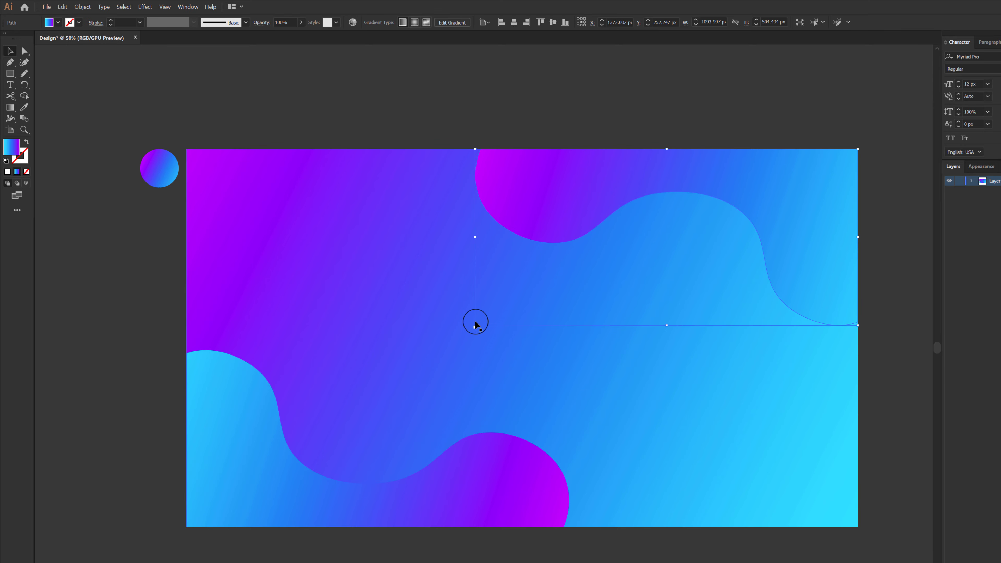
drag(475, 325, 535, 278)
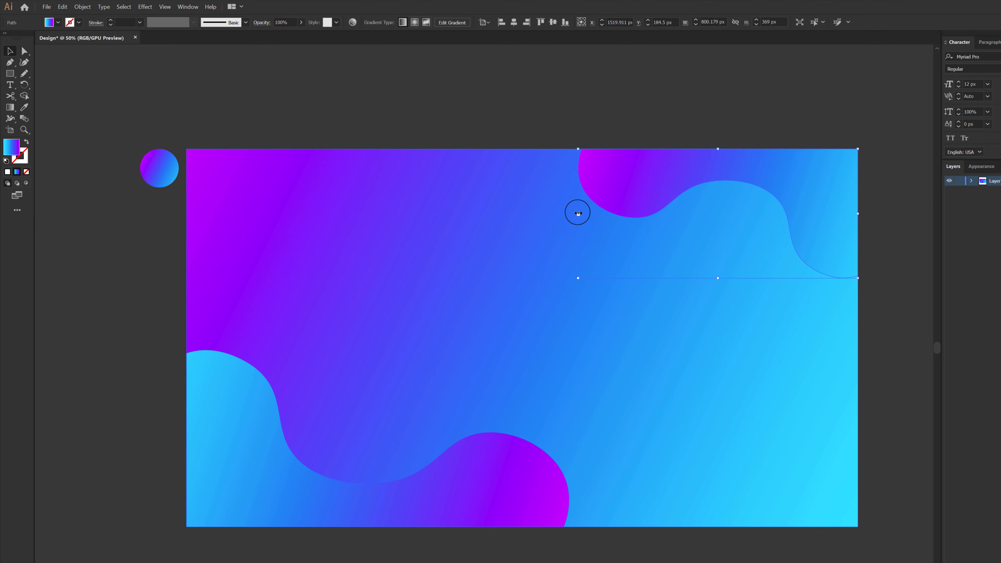
drag(578, 213, 537, 213)
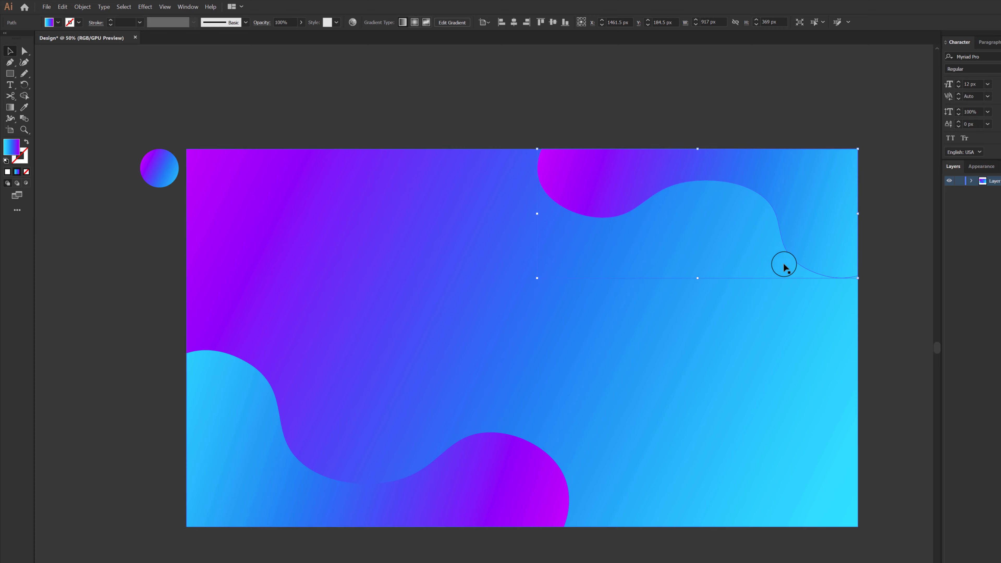
Reshape the copy's anchors with the Curvature tool into a softer flowing edge.
click(24, 62)
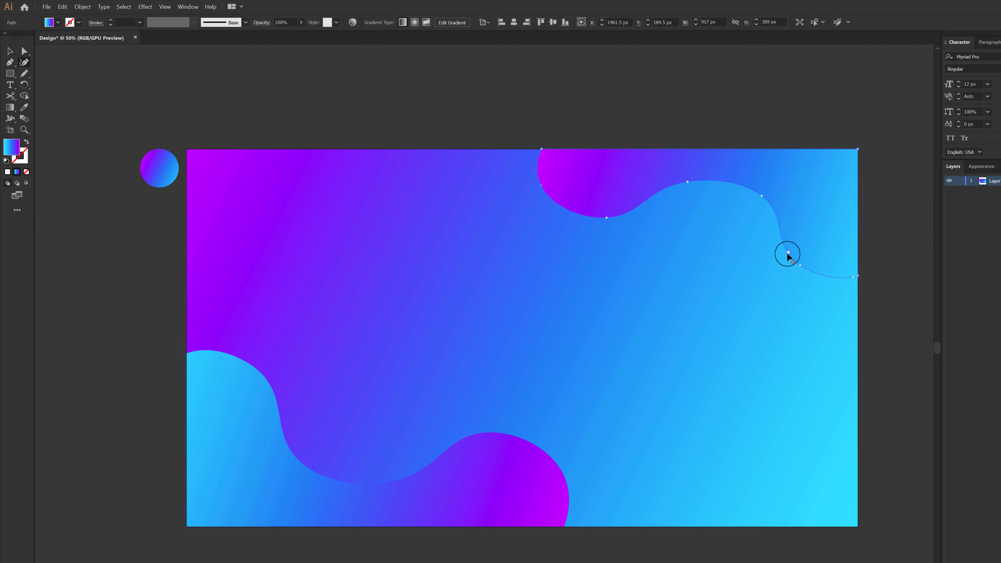
mouse_move(788, 253)
mouse_down()
mouse_move(773, 257)
mouse_move(800, 265)
mouse_up()
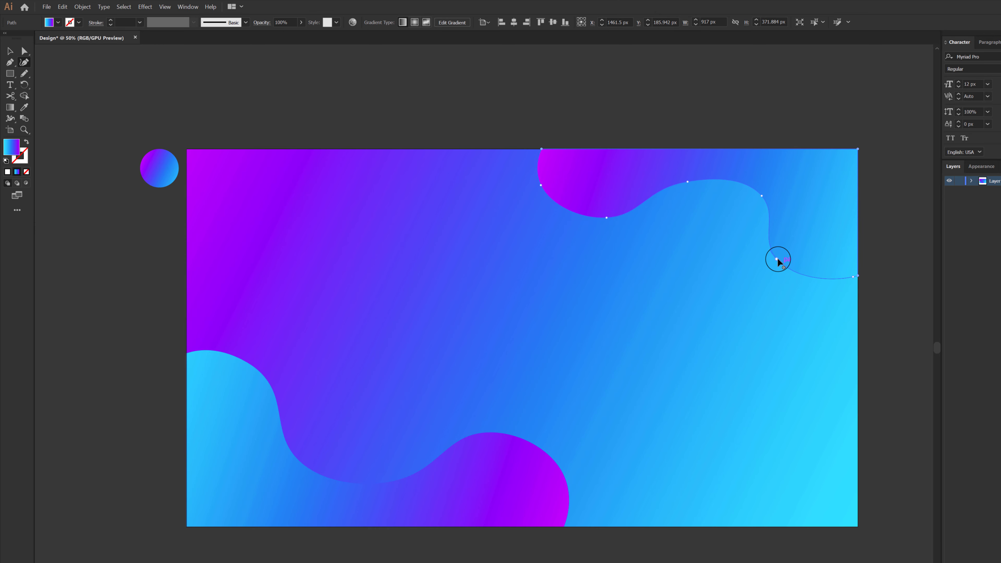
mouse_move(776, 259)
mouse_down()
mouse_move(788, 282)
mouse_move(782, 276)
mouse_up()
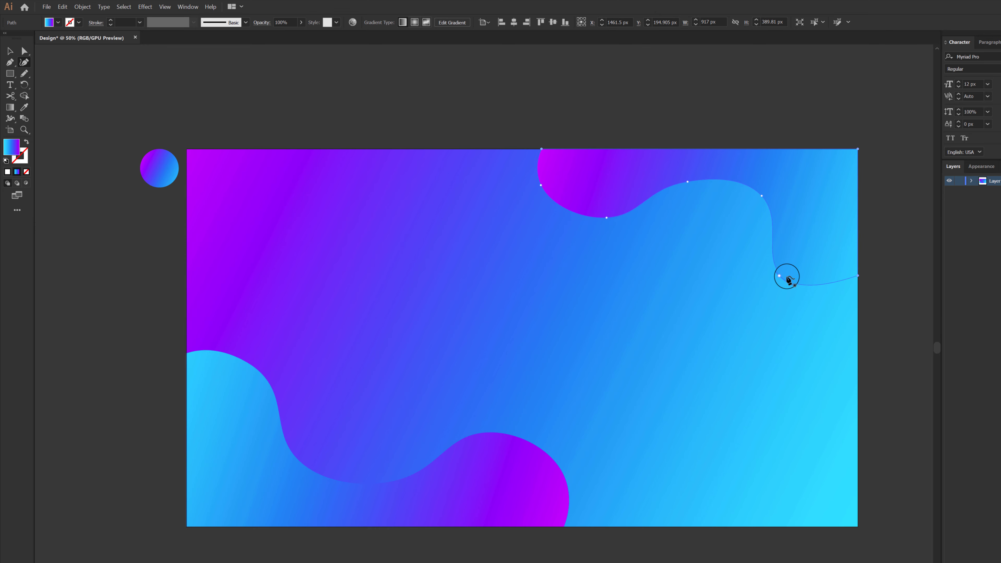
mouse_move(780, 277)
mouse_down()
mouse_move(797, 285)
mouse_move(782, 281)
mouse_up()
drag(766, 248, 796, 293)
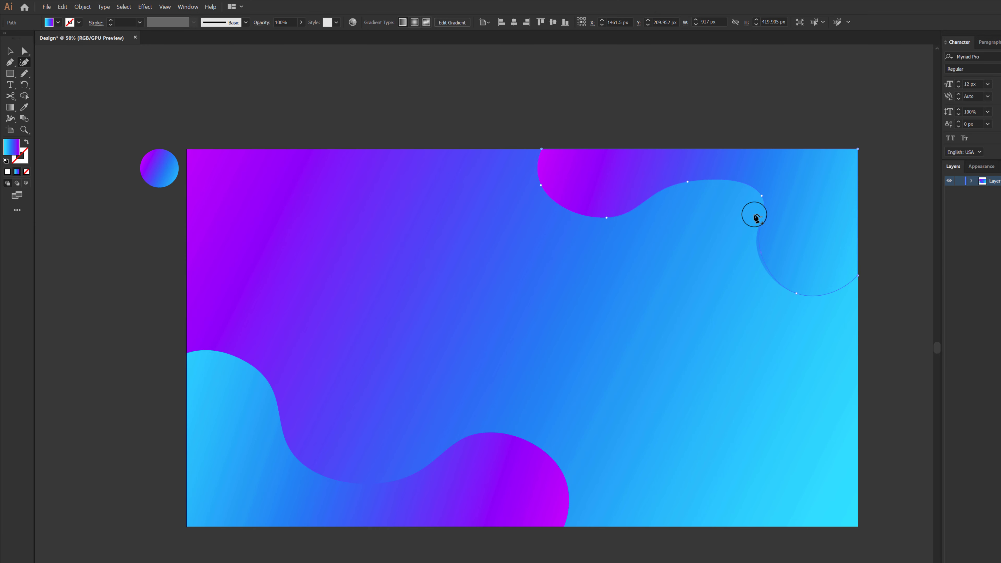
drag(761, 195, 745, 191)
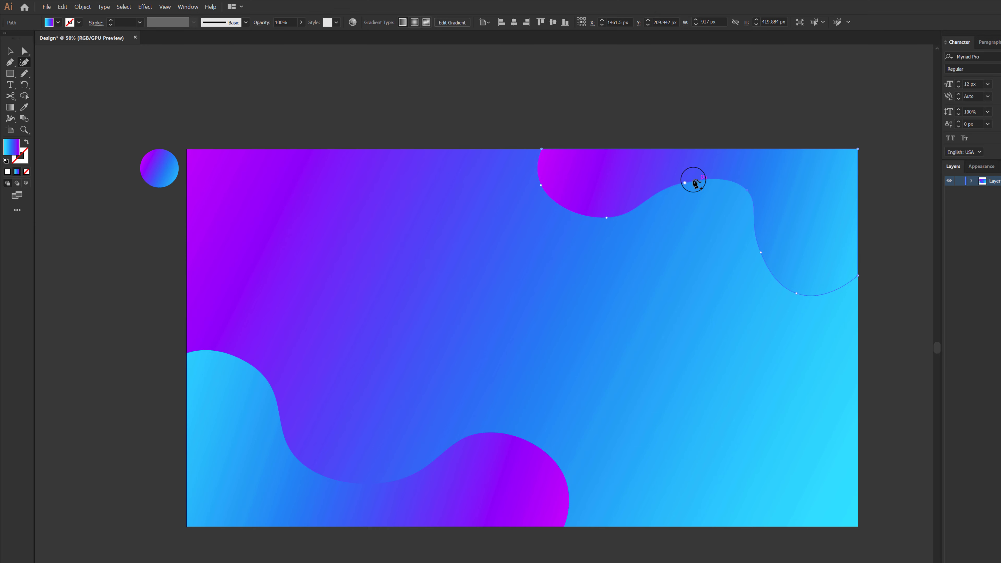
drag(678, 177, 676, 174)
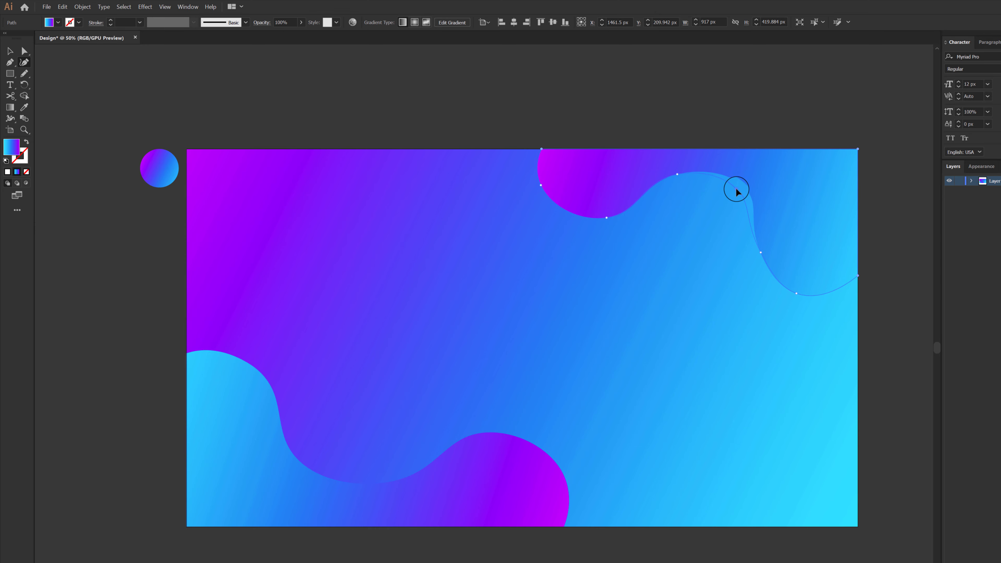
drag(736, 191, 736, 190)
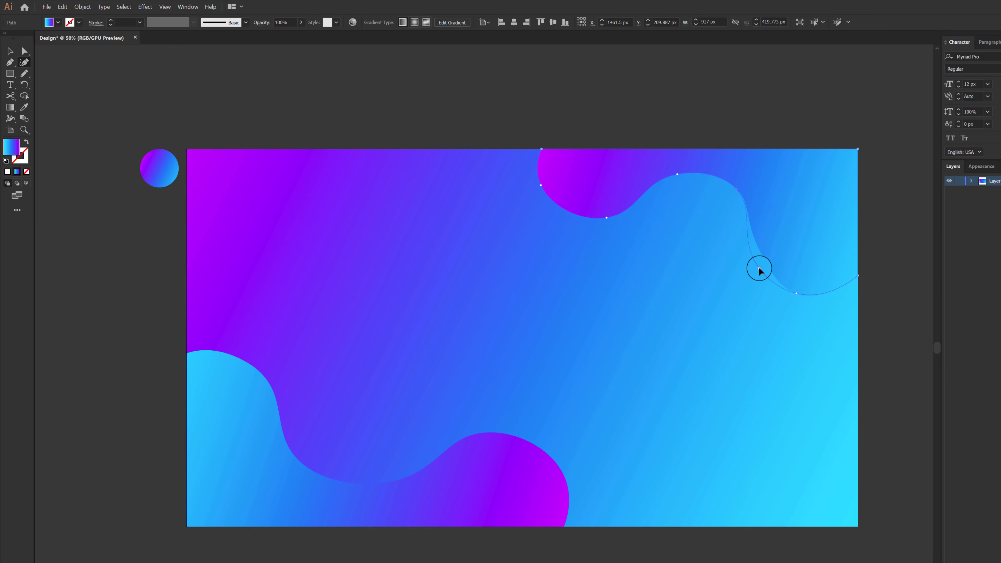
drag(759, 269, 759, 269)
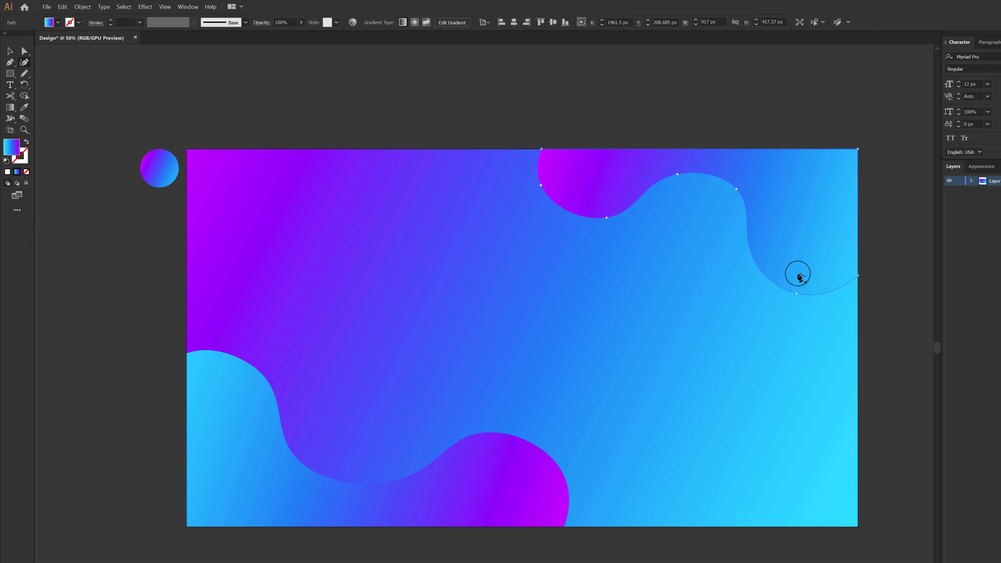
click(9, 55)
With nothing selected, set the fill to the White, Black gradient preset with Overlay blending.
click(591, 137)
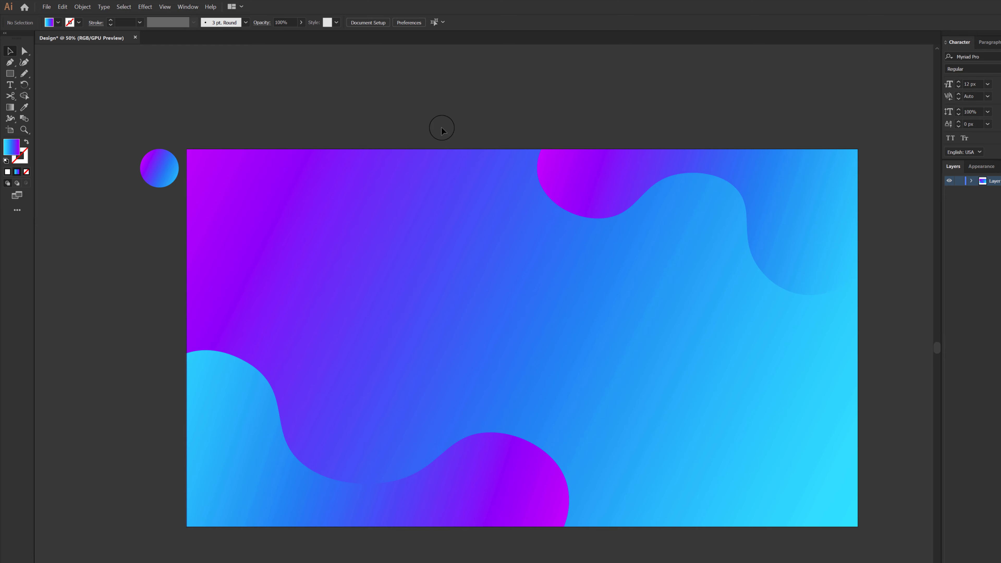
scroll(493, 358, down, 2)
scroll(471, 358, right, 1)
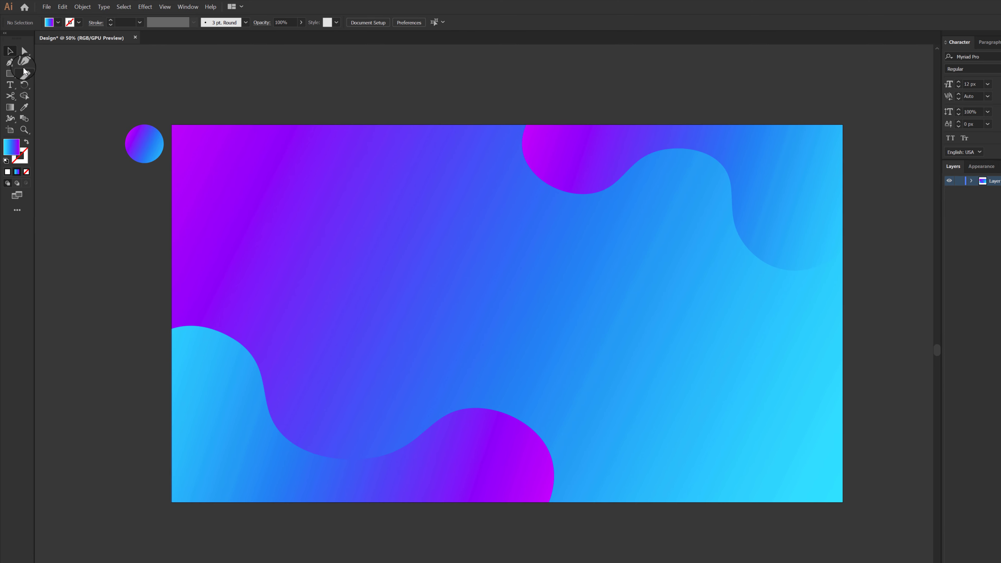
click(10, 62)
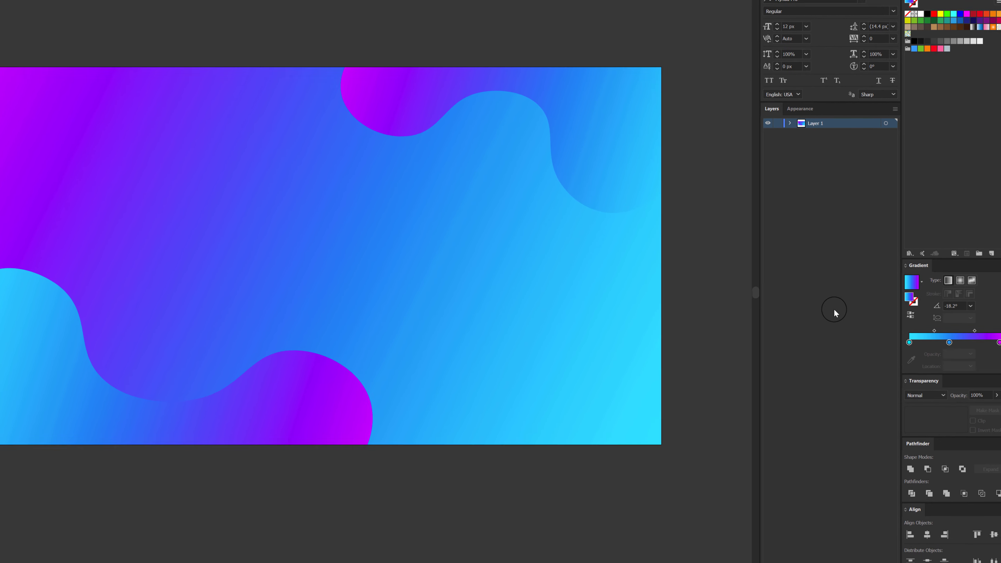
click(898, 287)
scroll(872, 309, up, 1)
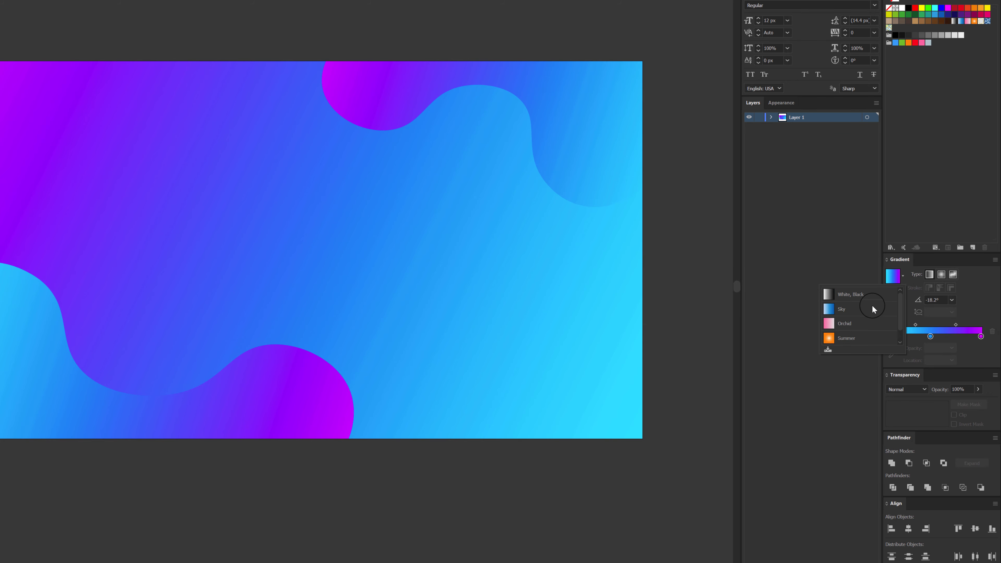
click(854, 295)
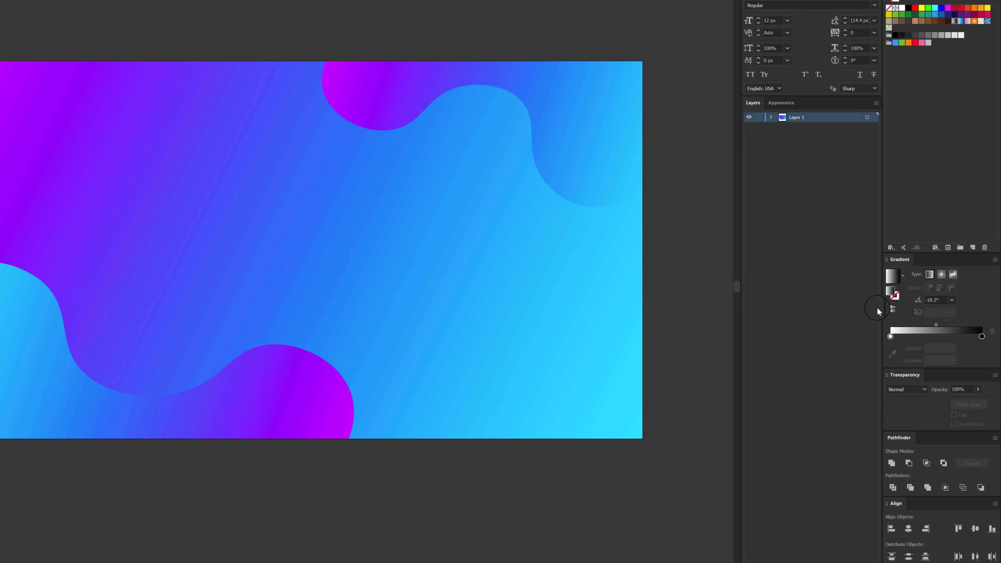
click(914, 389)
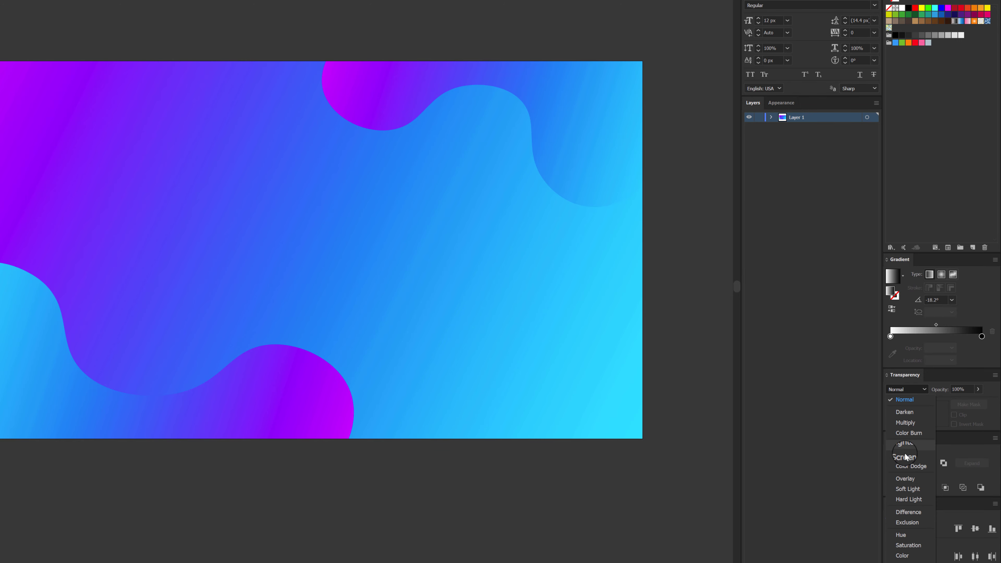
click(905, 478)
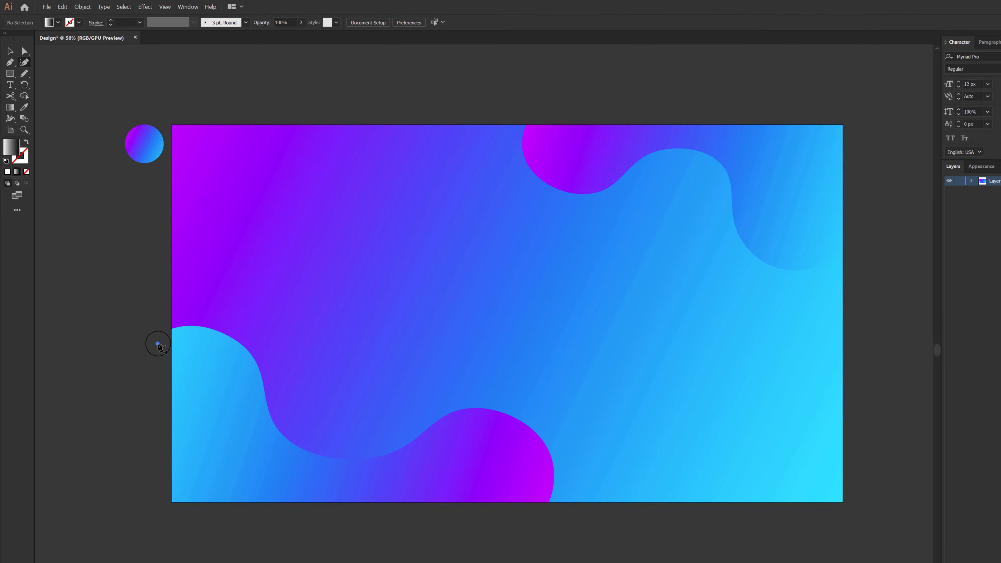
Draw a closed Pen path following the bottom-left wave, extending past the artboard's left and bottom.
click(157, 343)
drag(204, 416, 253, 376)
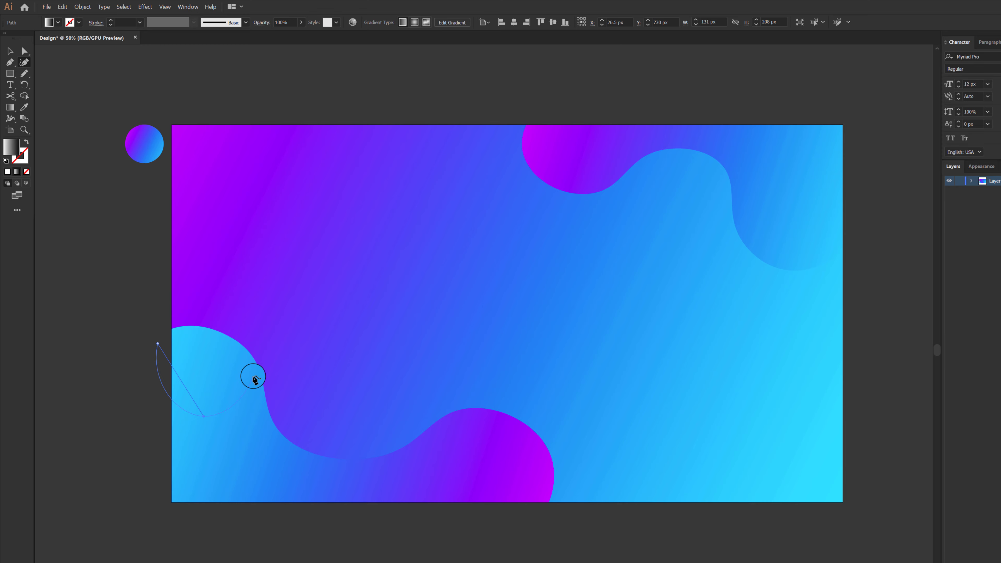
click(265, 369)
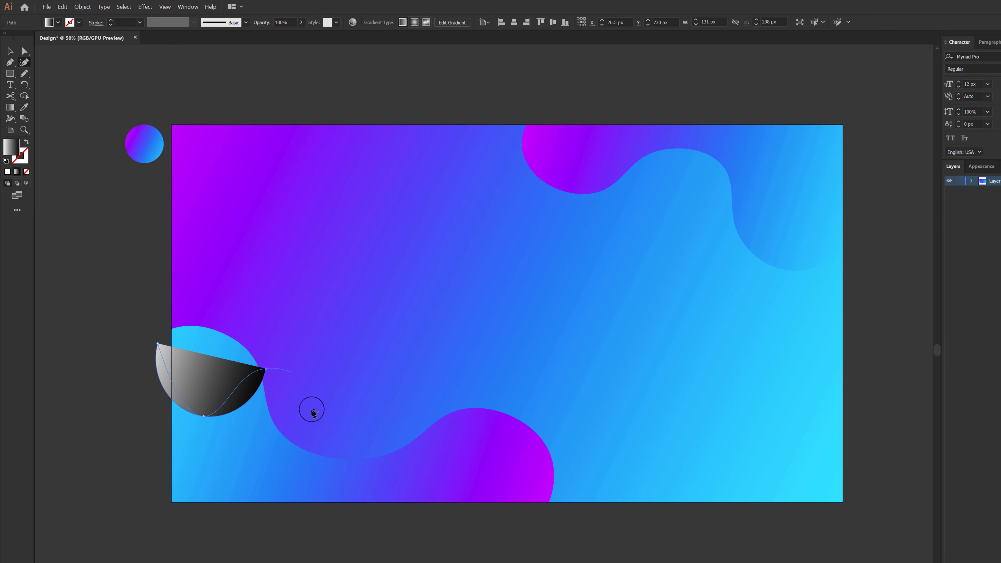
click(325, 436)
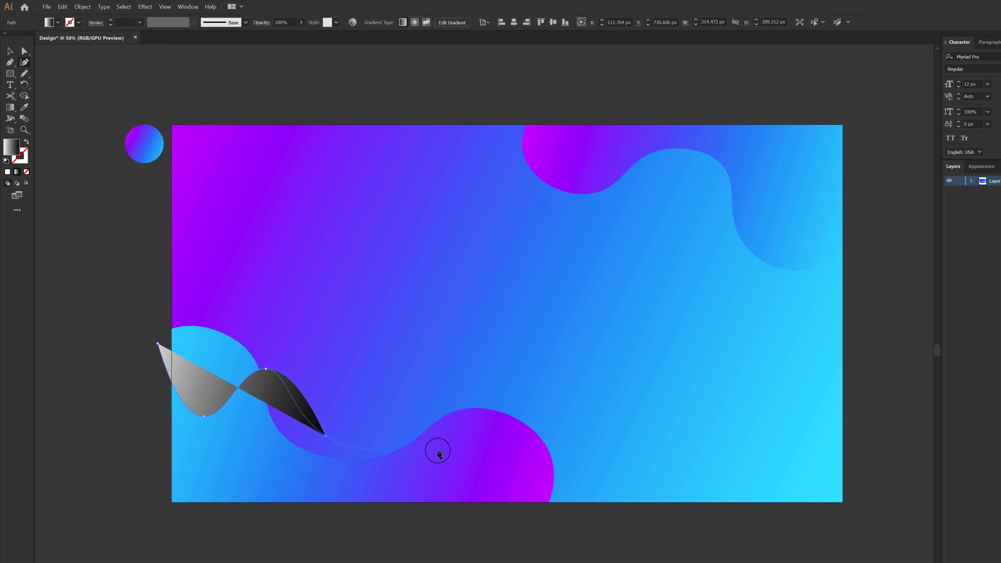
click(456, 450)
click(531, 472)
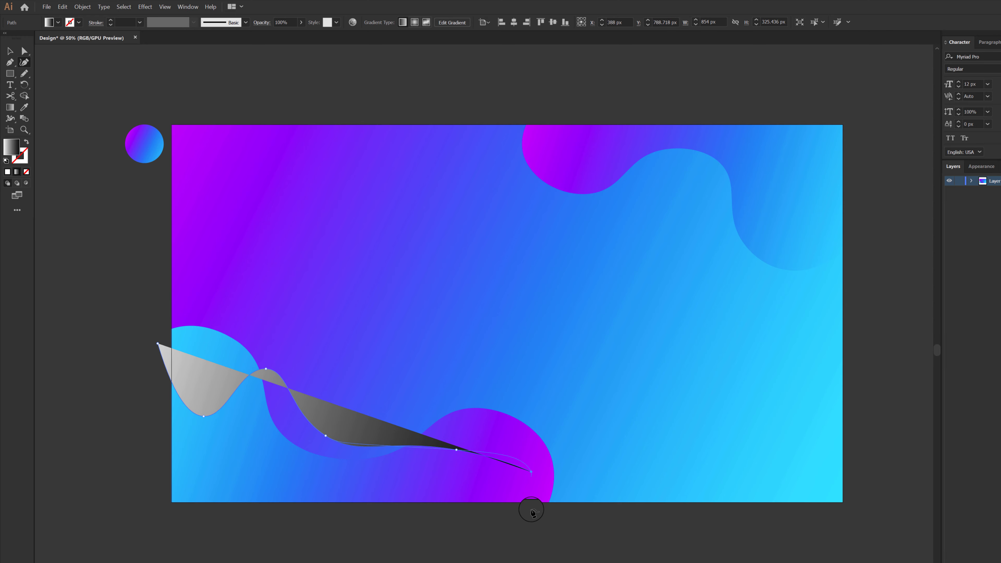
click(529, 532)
click(153, 535)
click(118, 436)
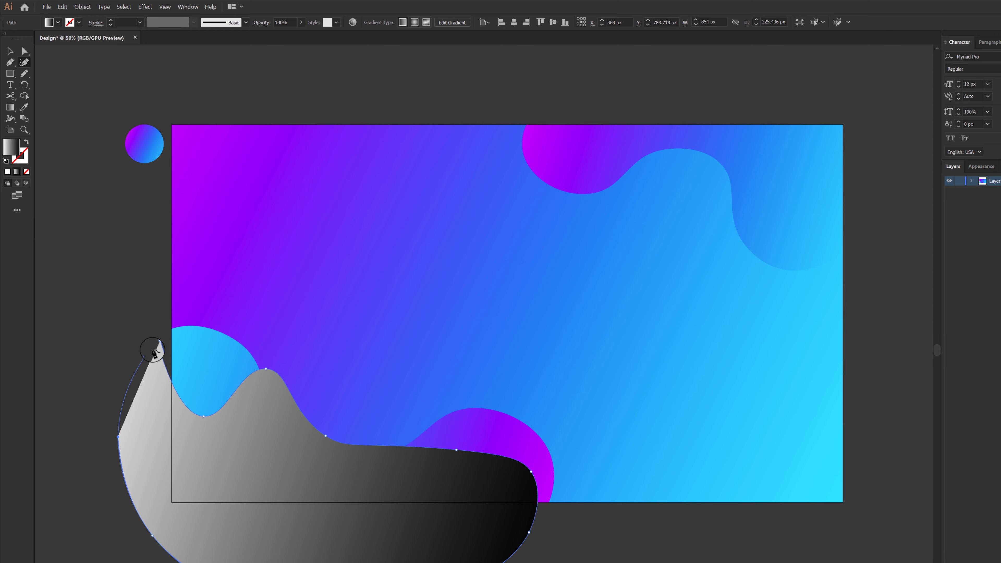
Adjust the new shape's dip, peak, trough and right edge with the Curvature tool.
drag(204, 416, 204, 423)
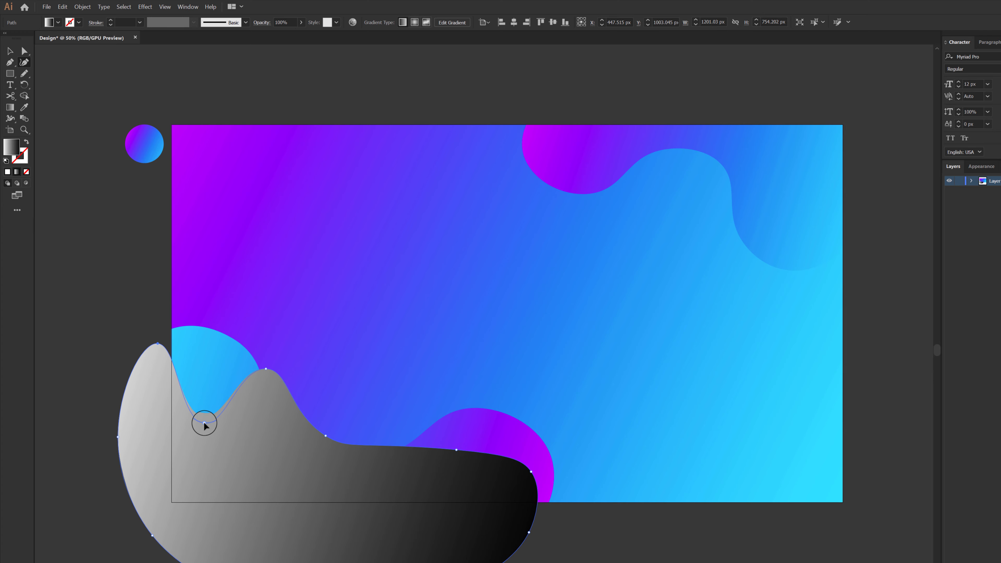
drag(266, 369, 254, 366)
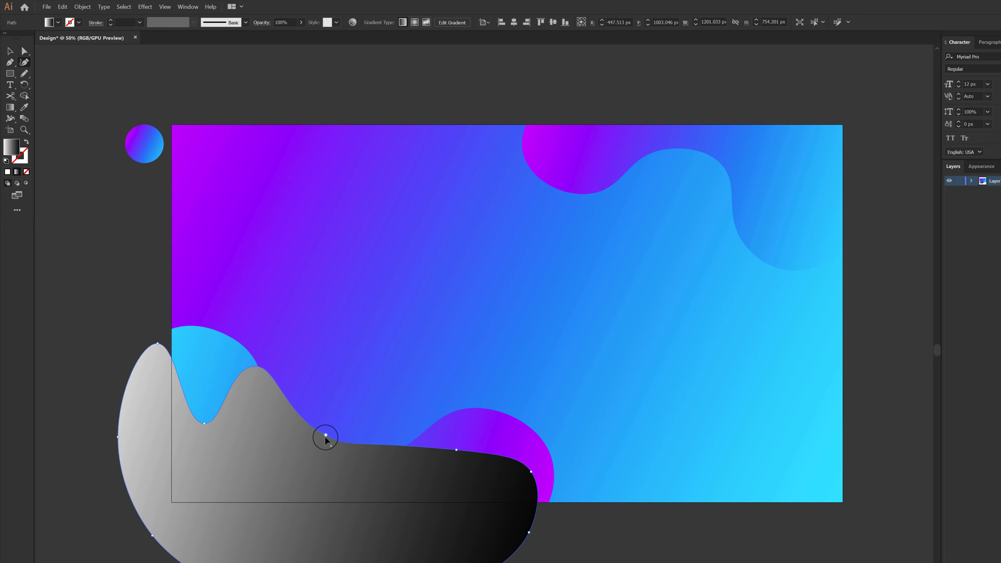
drag(326, 434, 318, 458)
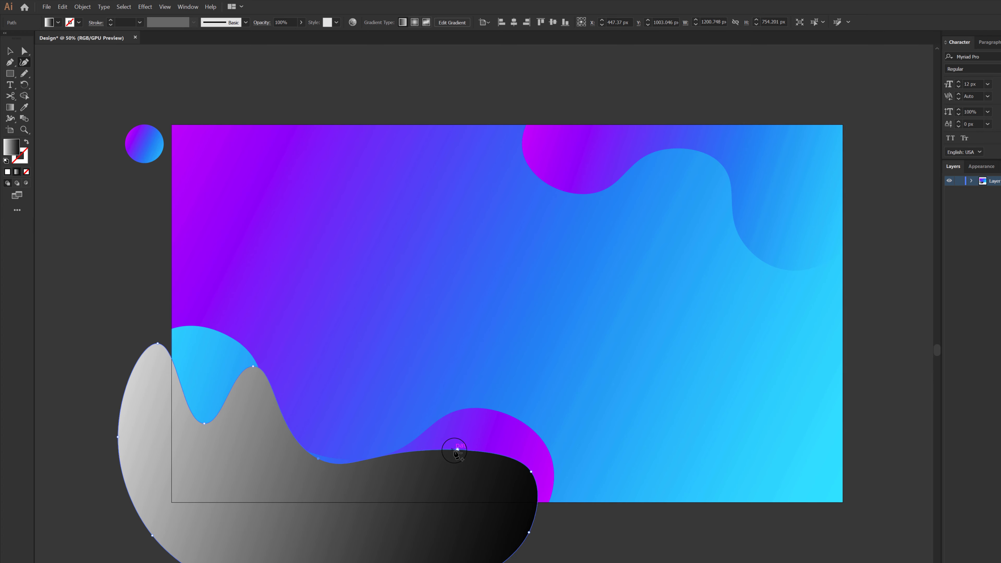
drag(457, 450, 462, 442)
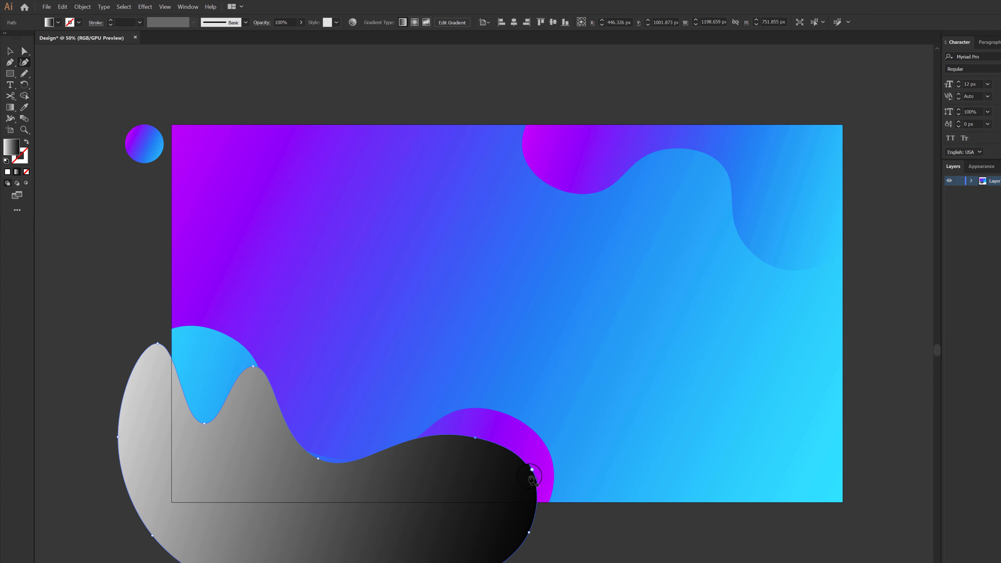
drag(528, 475, 520, 481)
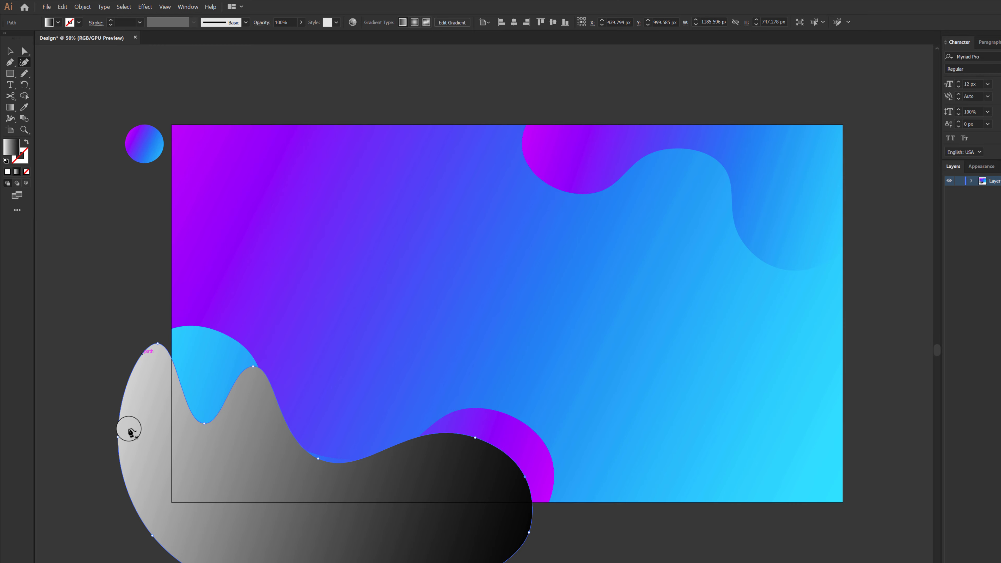
click(10, 51)
Select the new wave with the background and Shape Builder away its overhang outside the artboard.
key(ctrl+a)
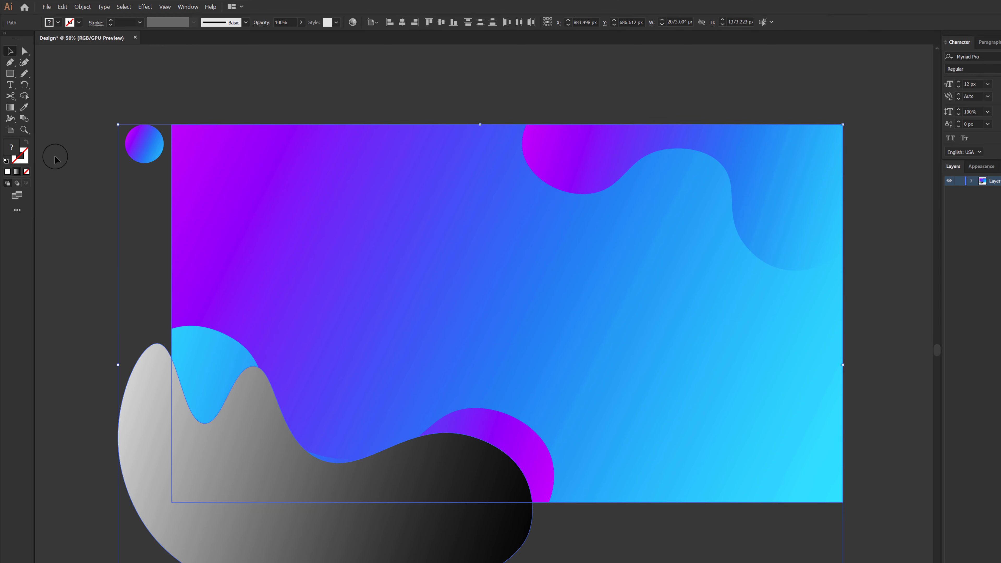
click(24, 96)
key(ctrl+shift+a)
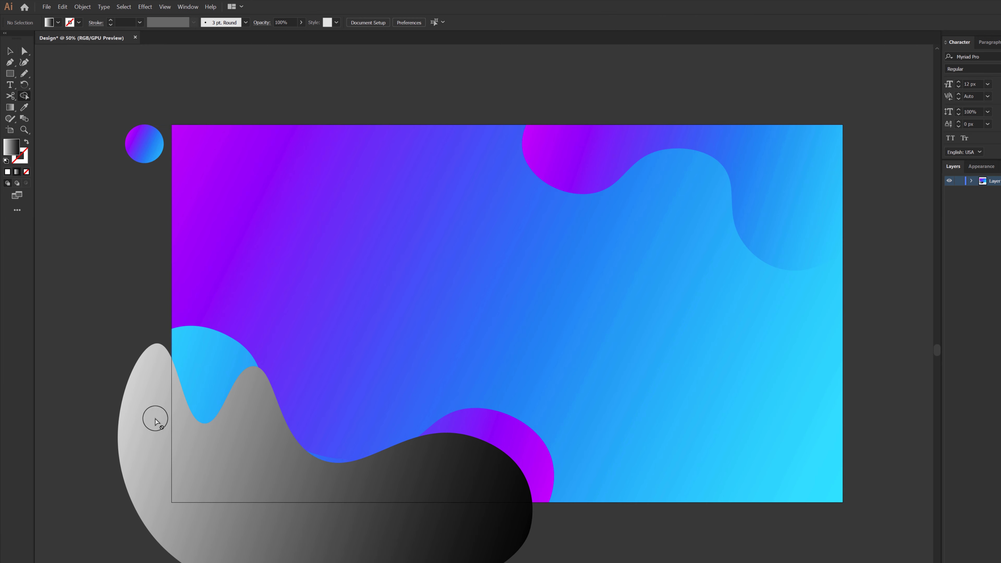
click(10, 50)
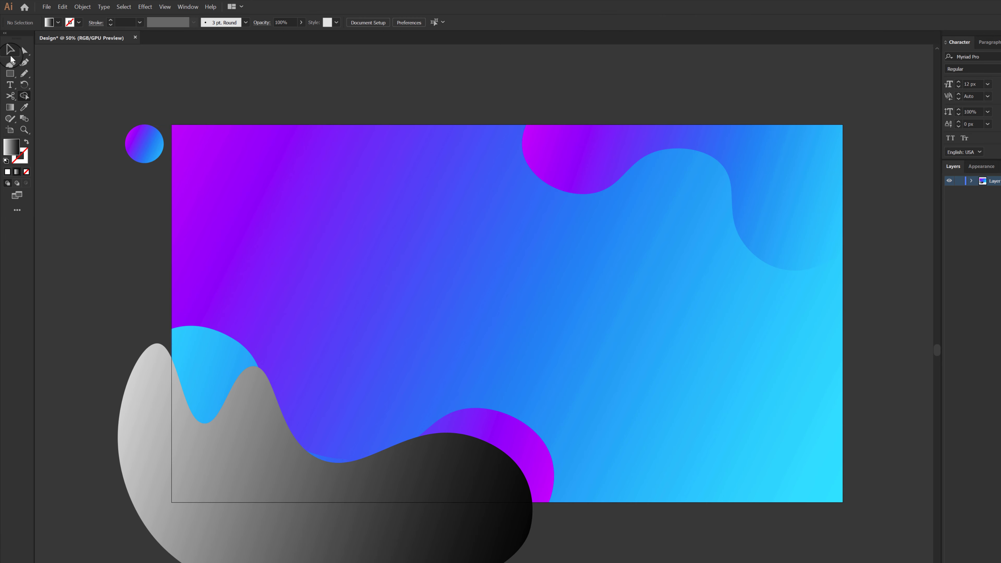
click(156, 393)
shift+click(304, 279)
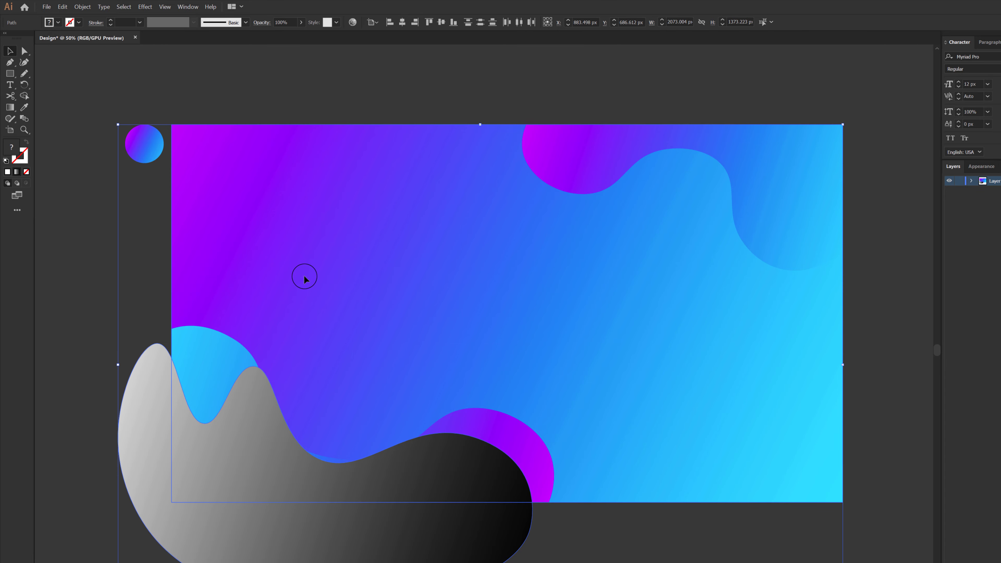
key(shift+m)
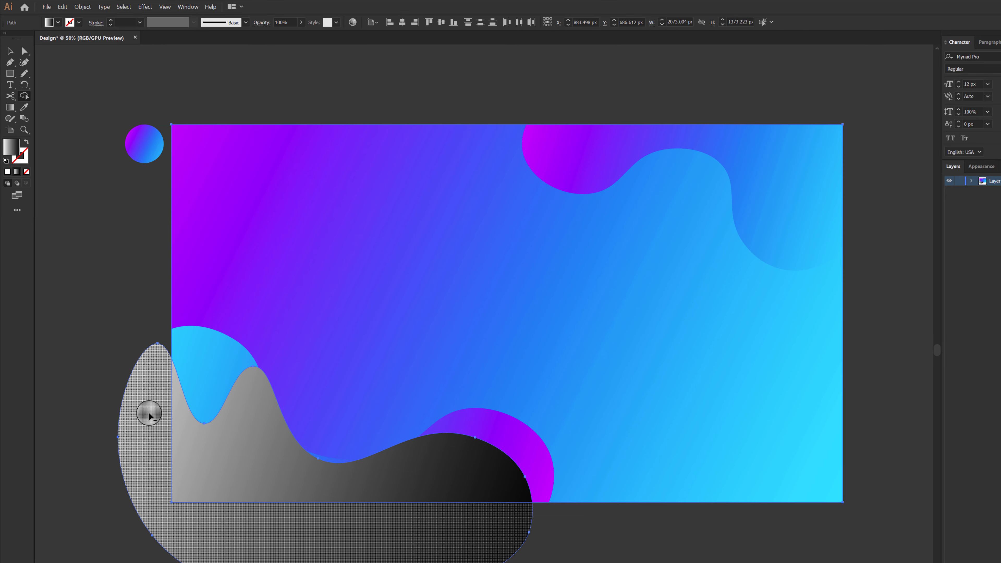
alt+click(149, 414)
Set the trimmed grey wave's blending mode to Overlay.
click(10, 51)
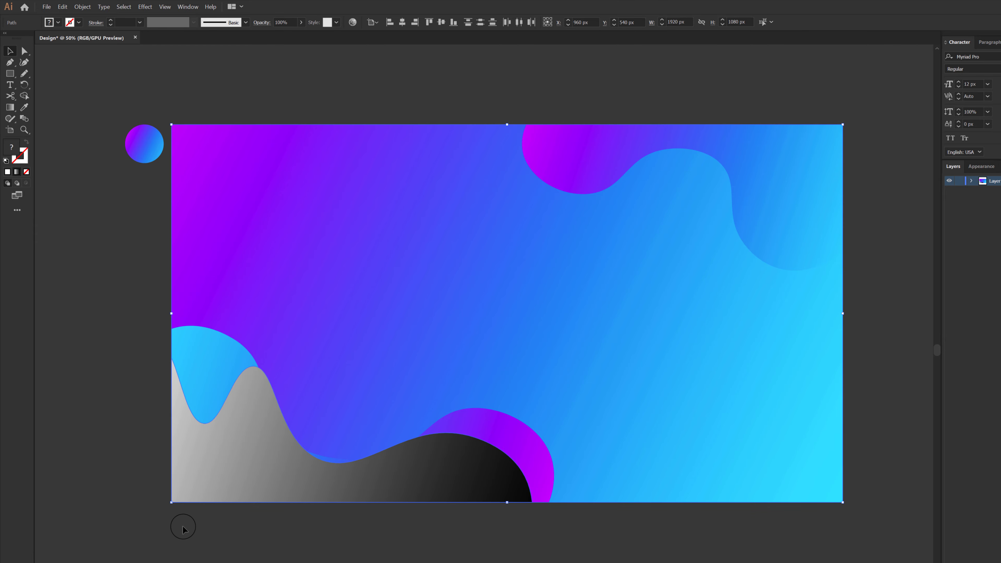
click(236, 461)
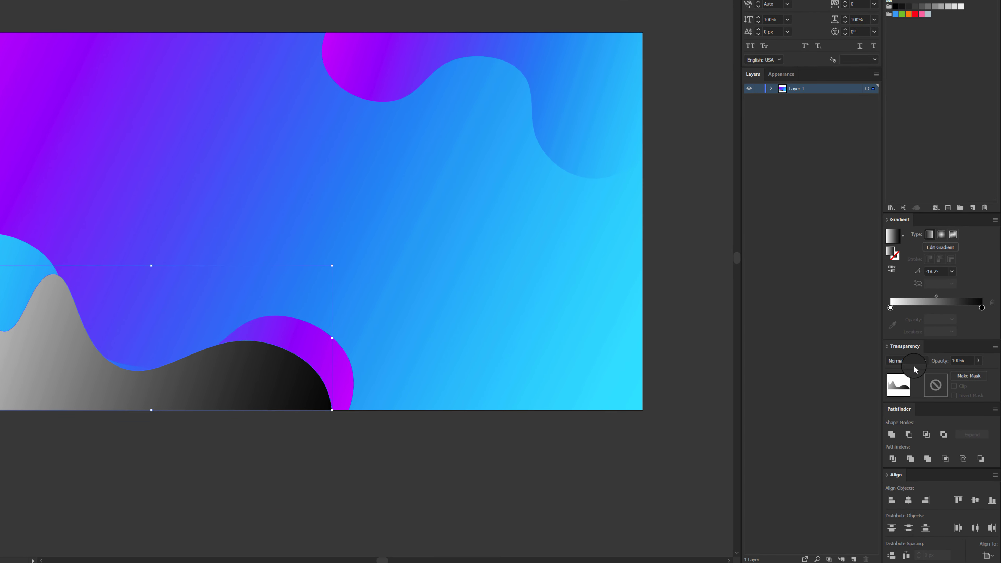
click(915, 369)
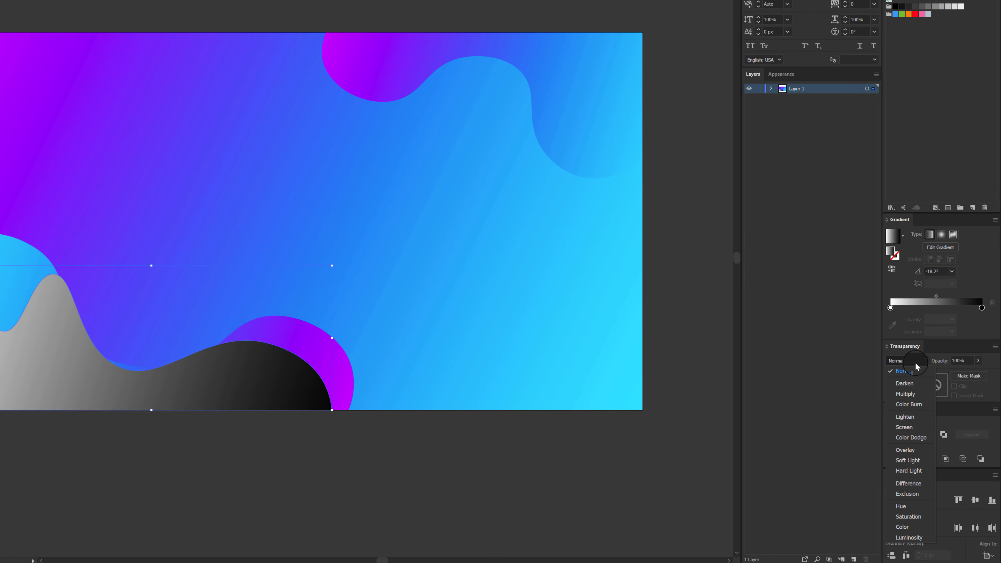
click(905, 450)
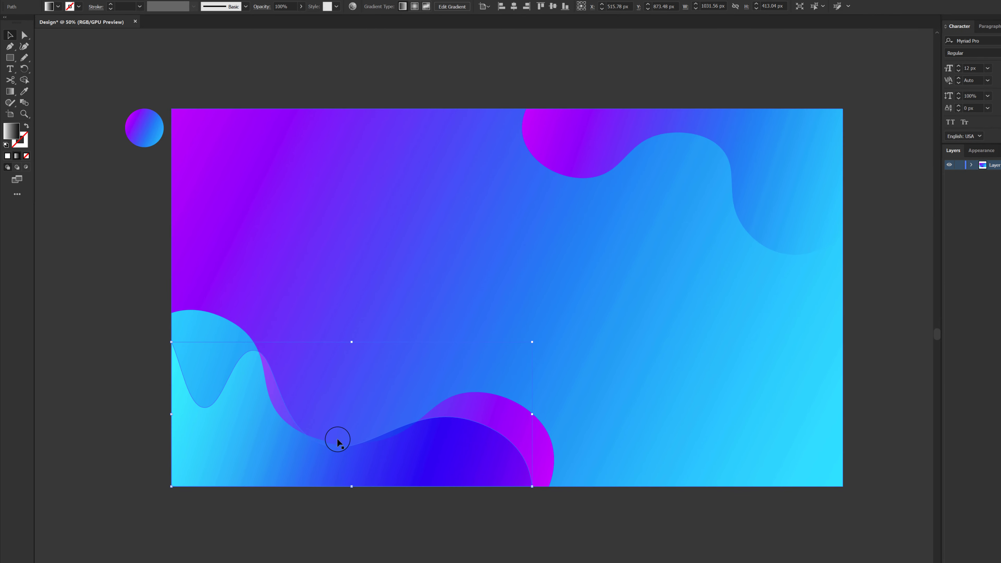
Widen the overlay wave to the right and move its gradient up-left, extending its end past the bottom edge.
drag(532, 414, 603, 414)
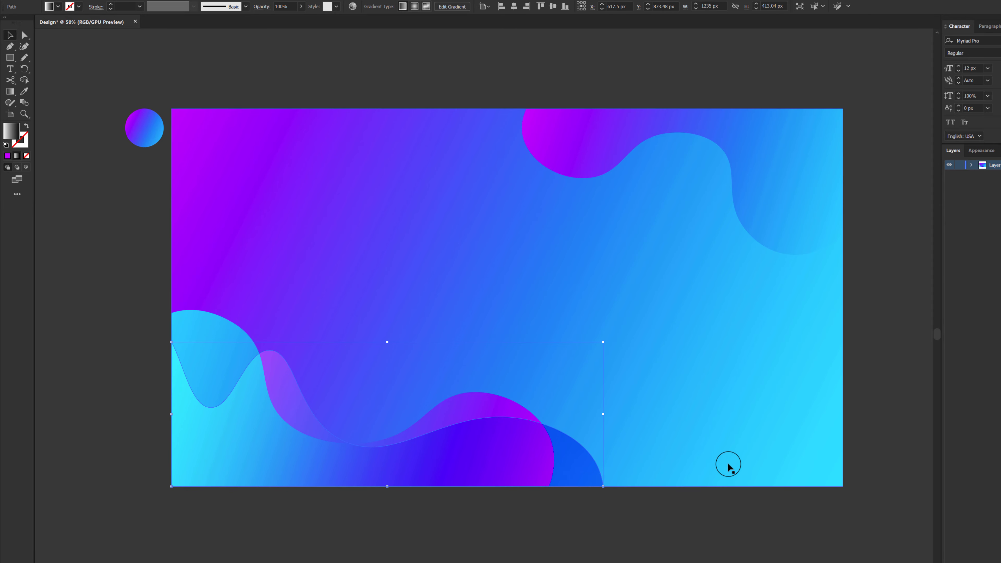
click(10, 91)
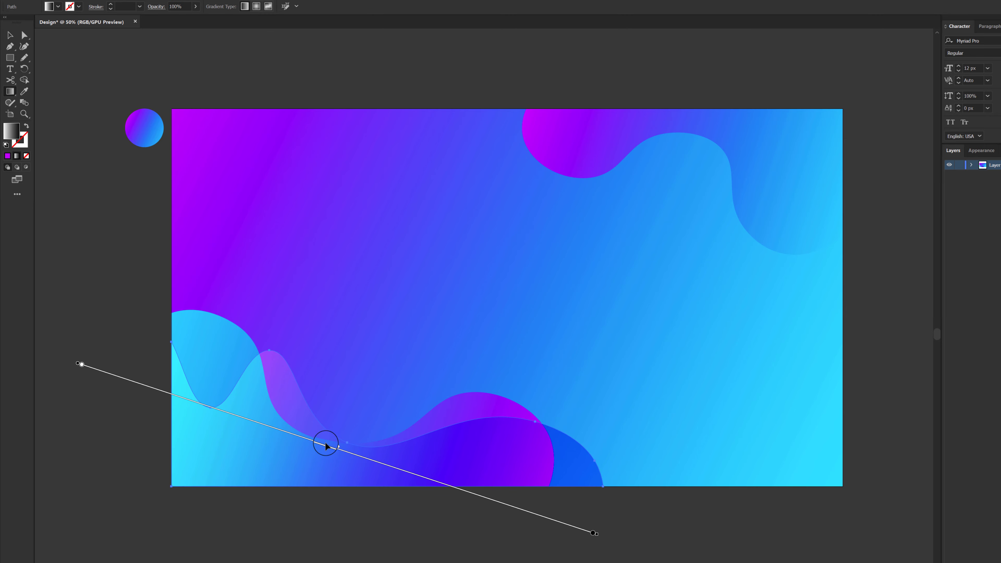
drag(101, 371, 40, 351)
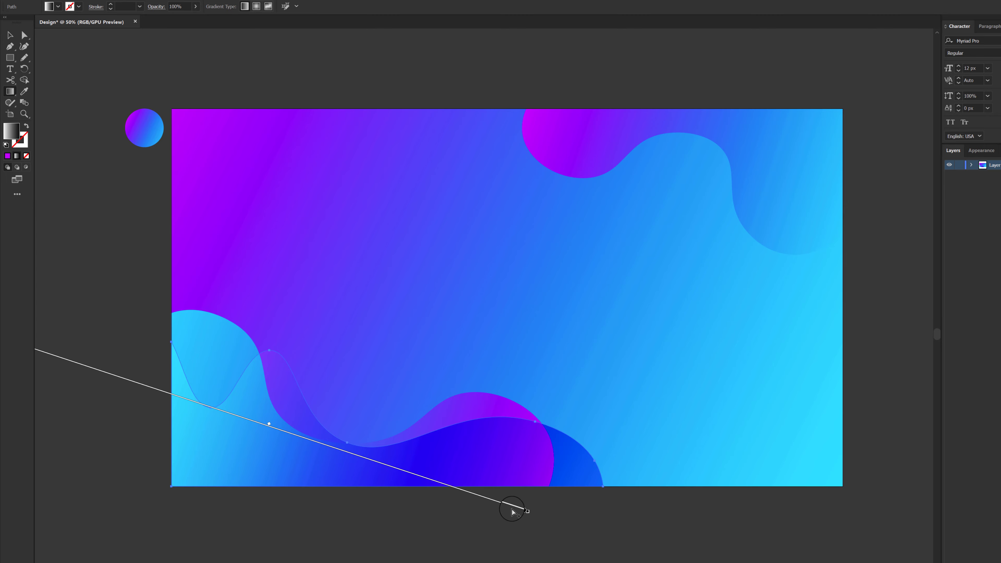
drag(522, 509, 686, 562)
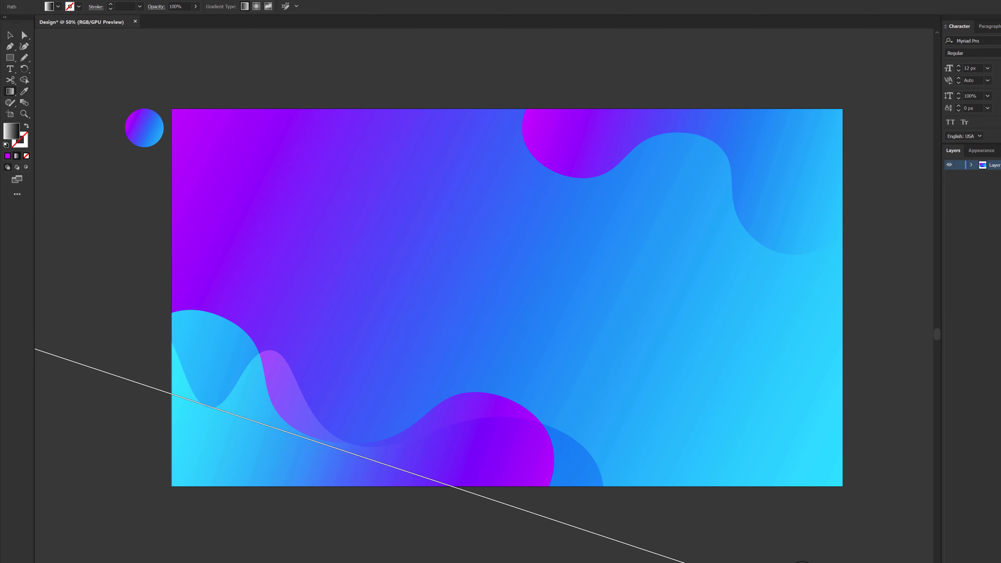
key(ctrl+minus)
click(647, 536)
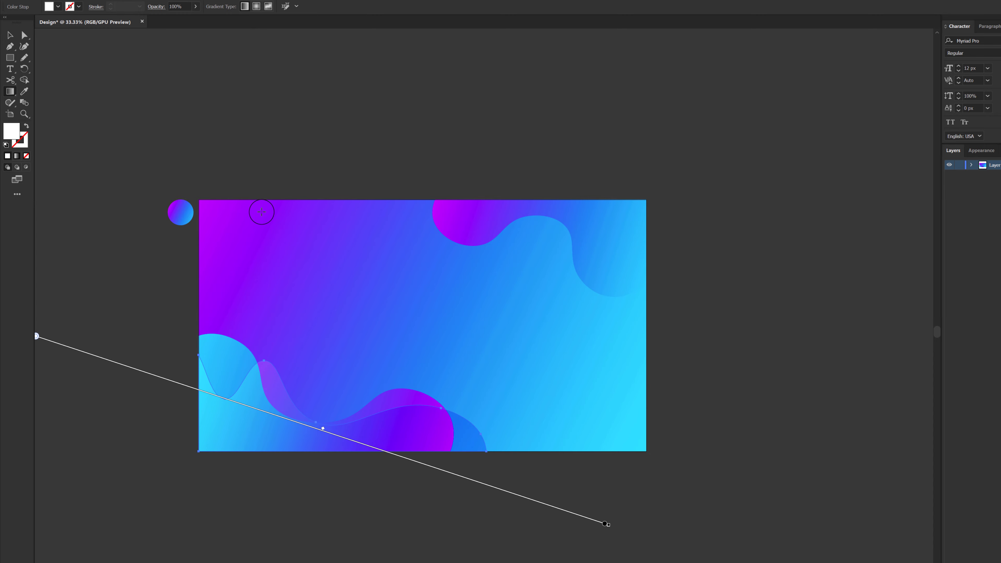
click(9, 35)
click(174, 90)
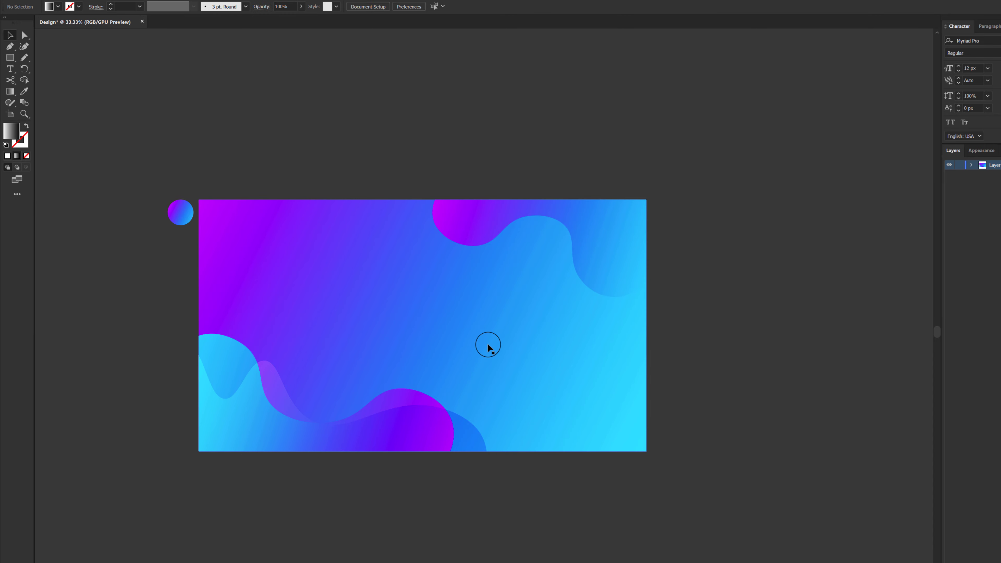
scroll(284, 347, up, 1)
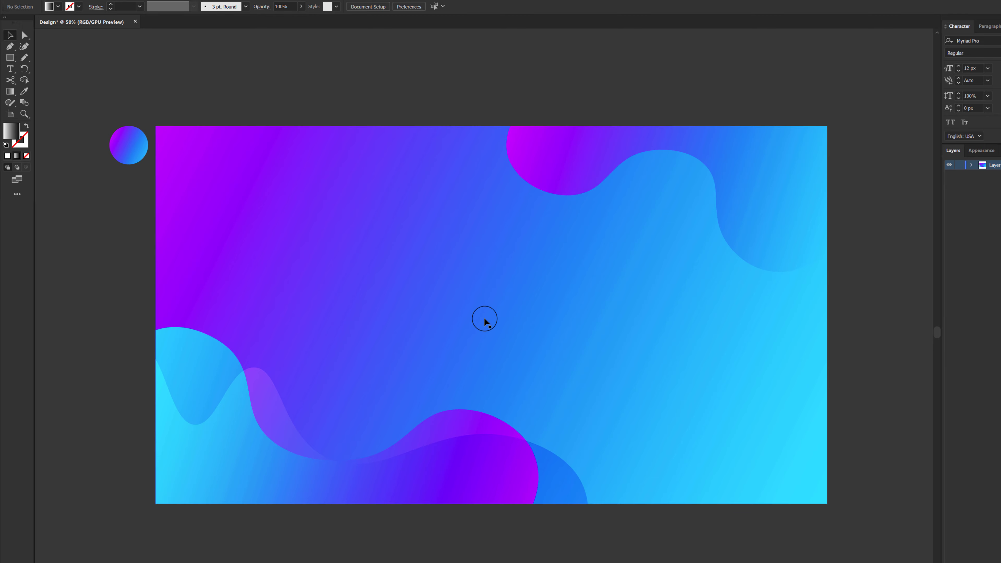
click(567, 485)
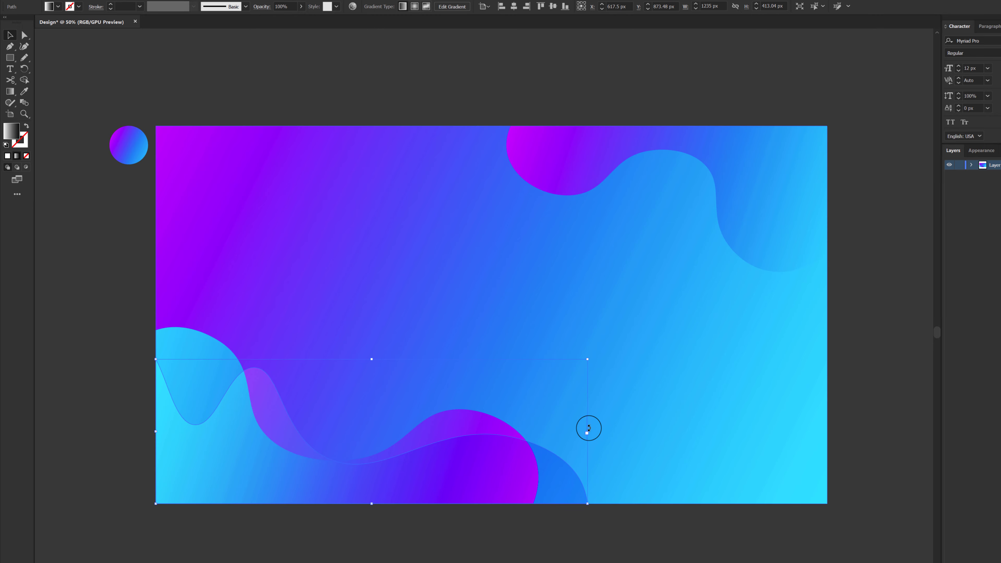
drag(588, 431, 463, 431)
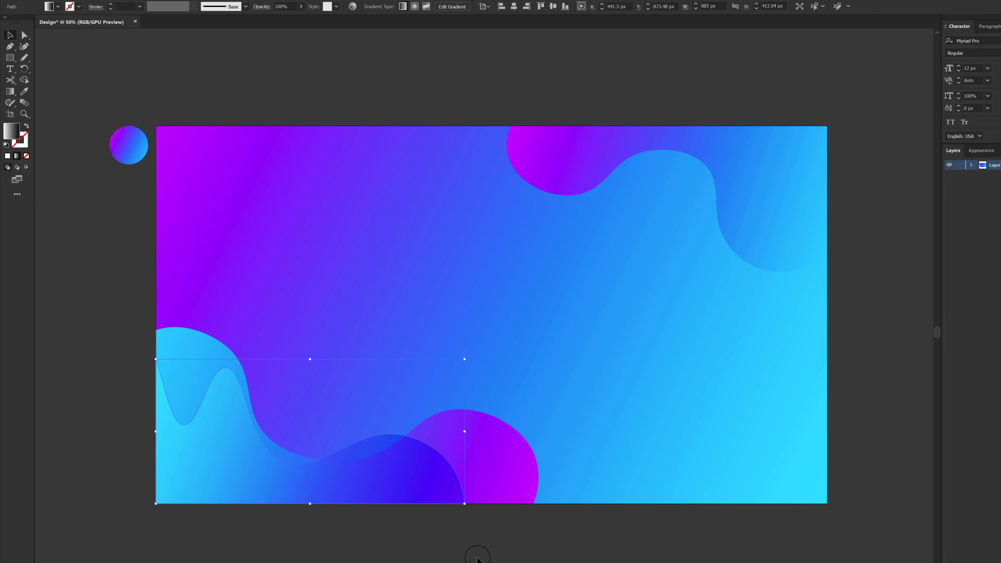
click(496, 538)
key(ctrl+z)
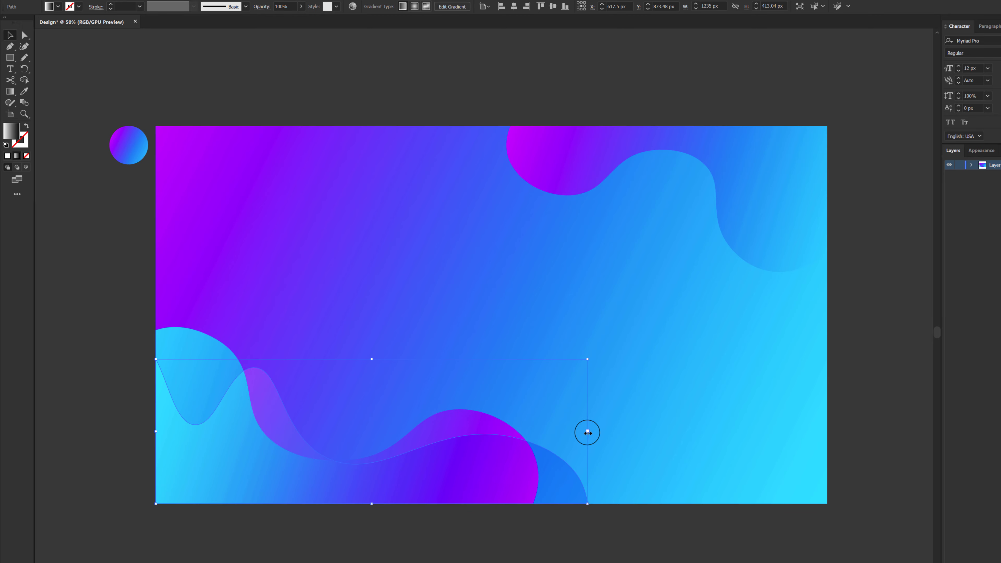
drag(587, 432, 509, 424)
click(572, 560)
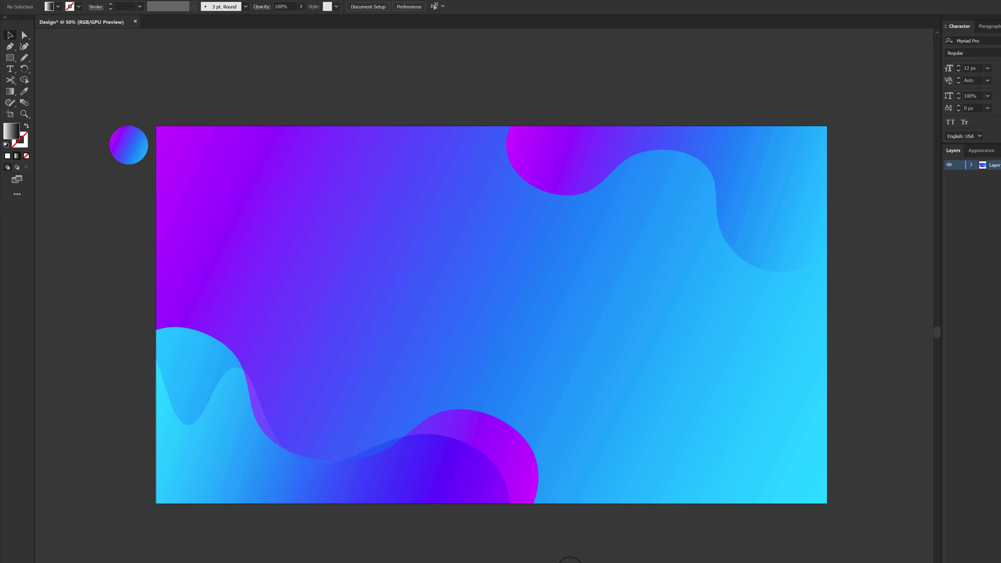
key(ctrl+z)
click(547, 548)
drag(468, 347, 472, 361)
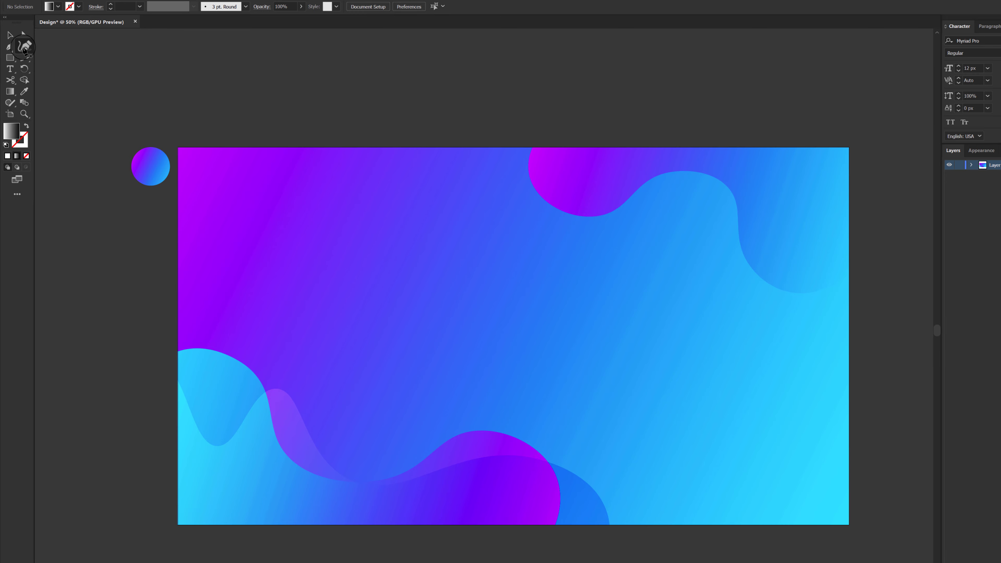
click(24, 46)
click(438, 136)
Place curvature points along the top-right wave and past the artboard edges to close a blob.
click(492, 212)
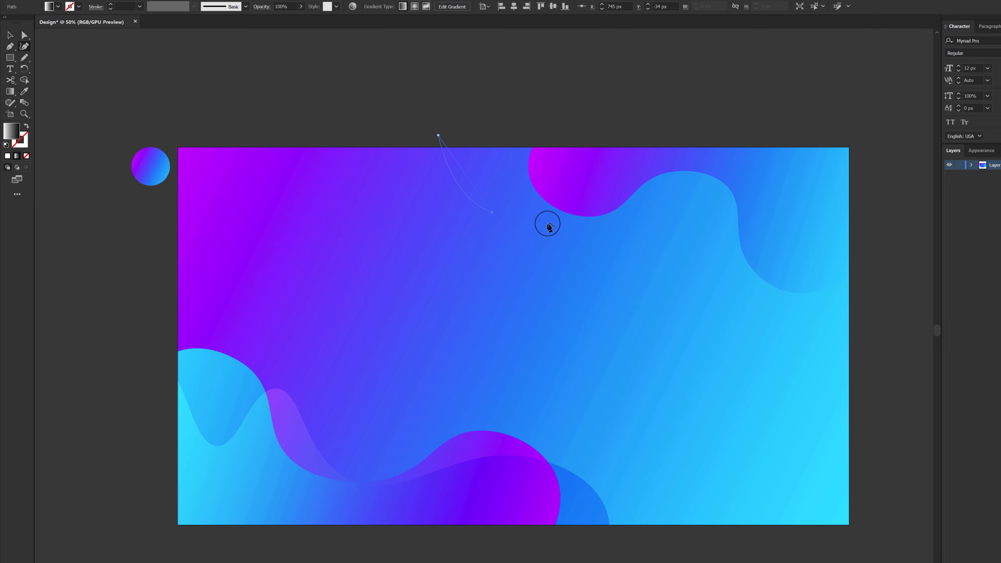
click(577, 230)
click(640, 174)
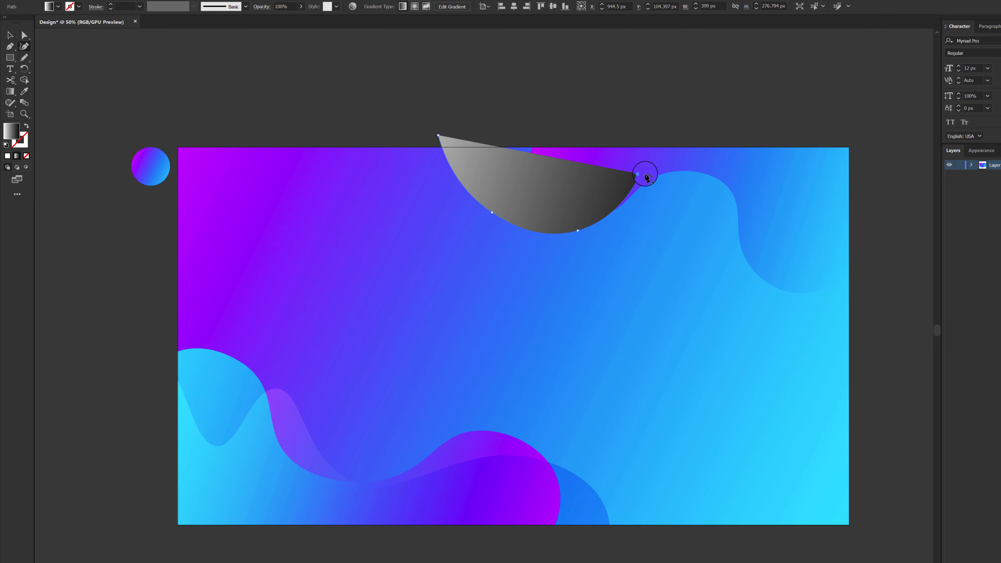
click(696, 232)
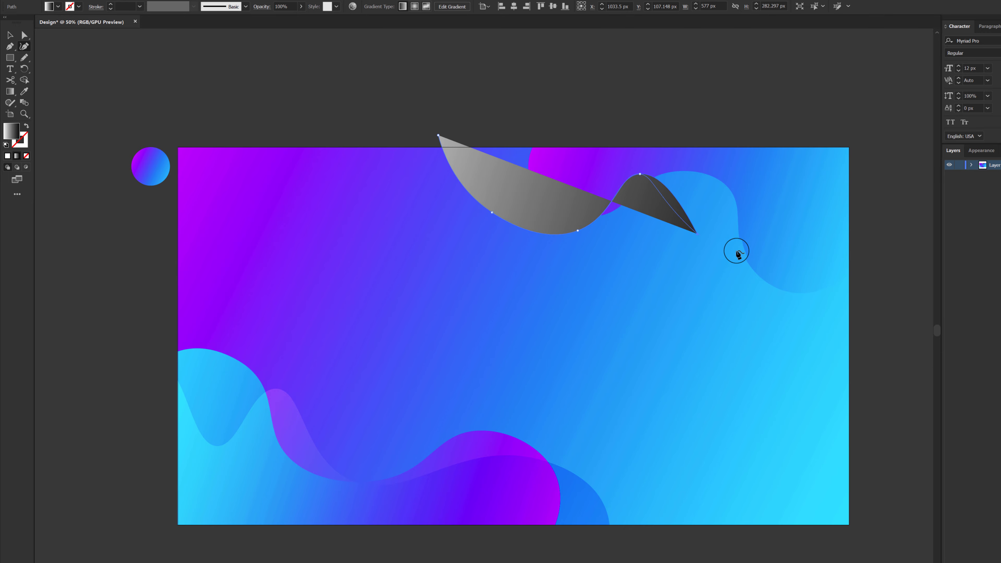
click(831, 317)
click(872, 329)
click(866, 126)
click(609, 95)
click(476, 95)
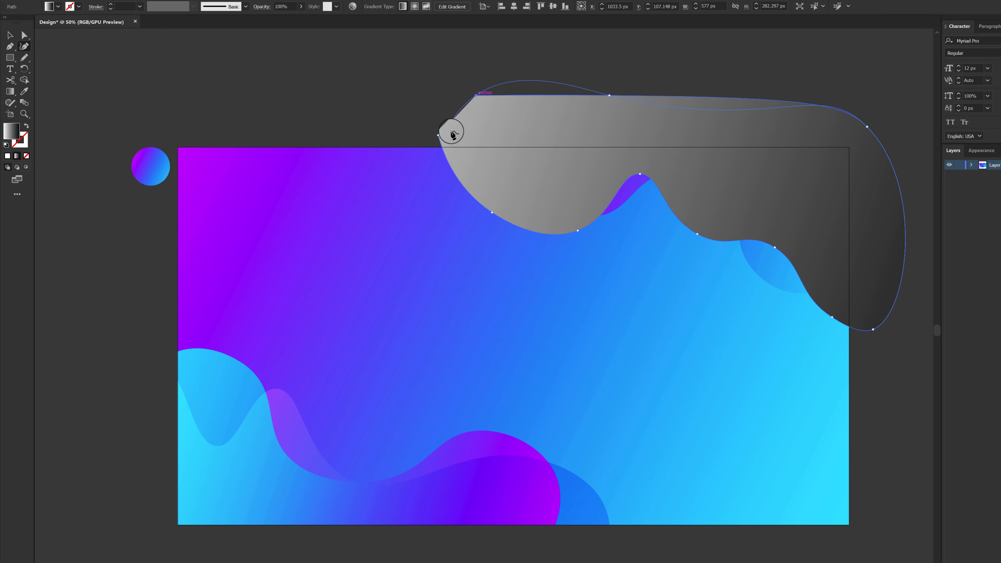
click(437, 135)
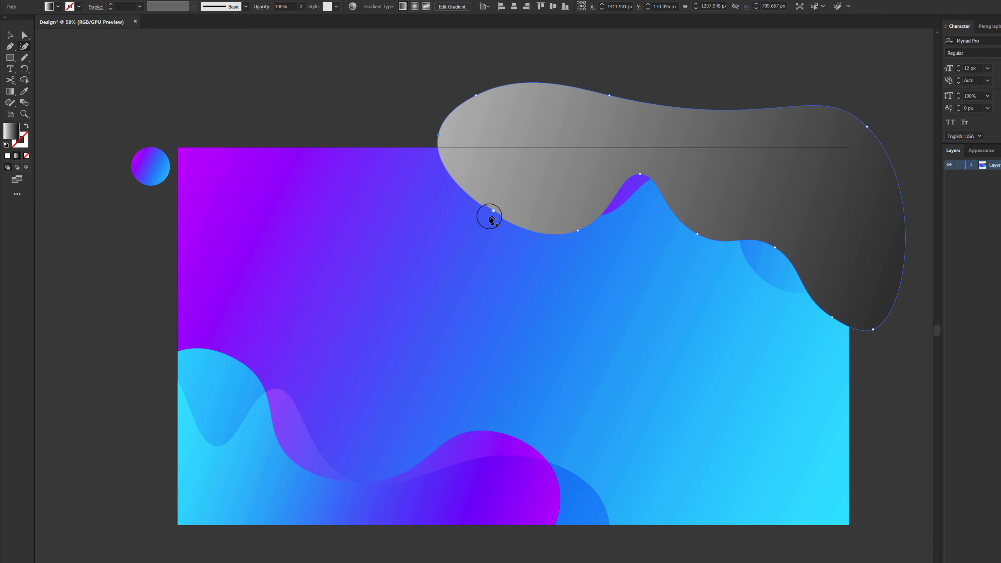
Reshape the blob's lower edge and right-side bulge by dragging its anchors, then deselect it.
drag(492, 213, 462, 219)
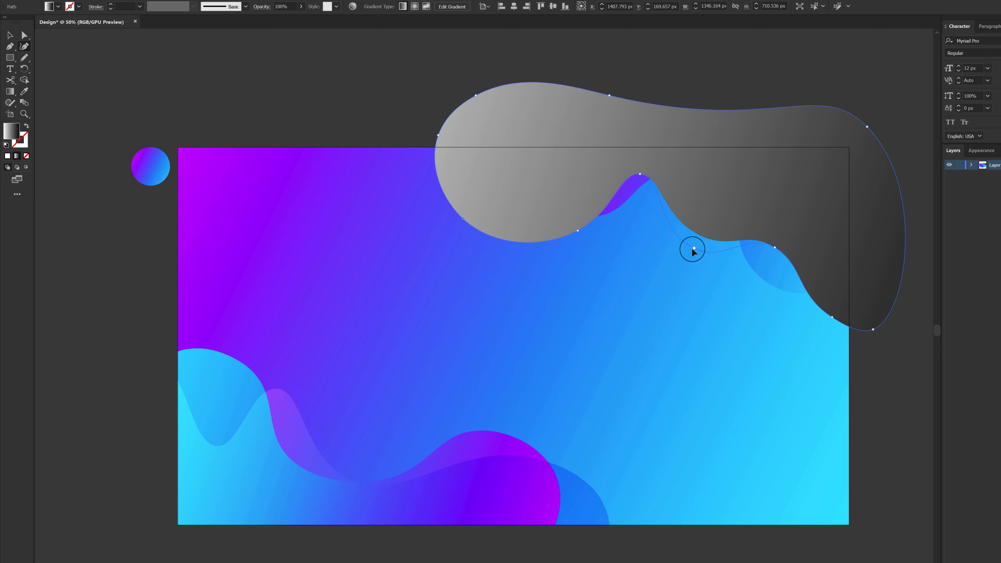
drag(693, 250, 694, 251)
drag(872, 330, 901, 272)
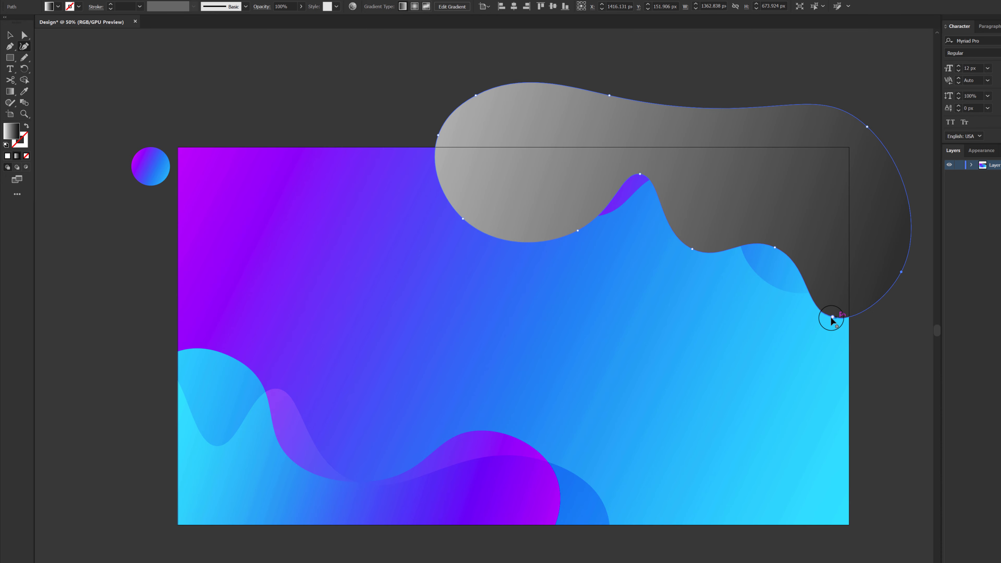
drag(831, 317, 850, 332)
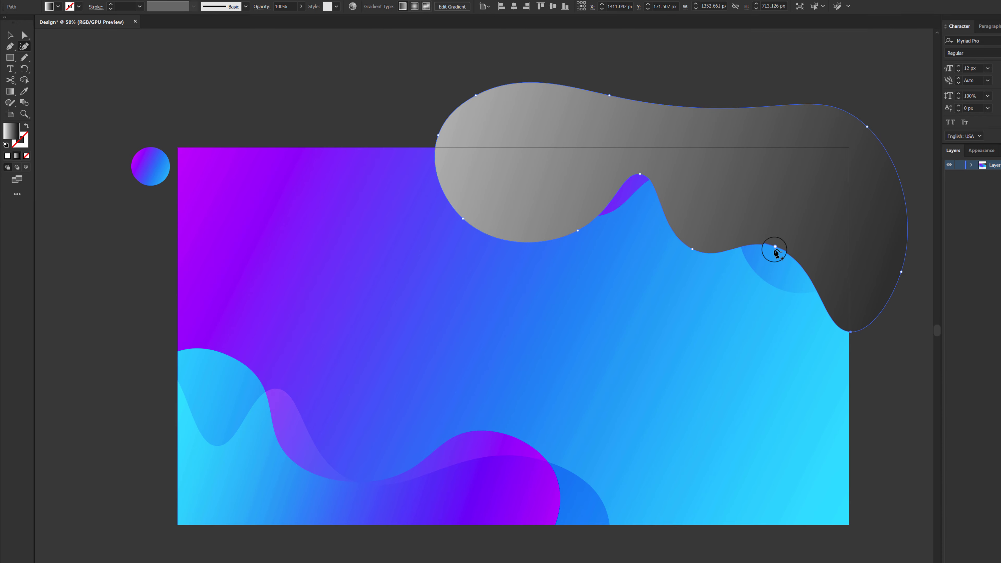
drag(771, 215, 772, 214)
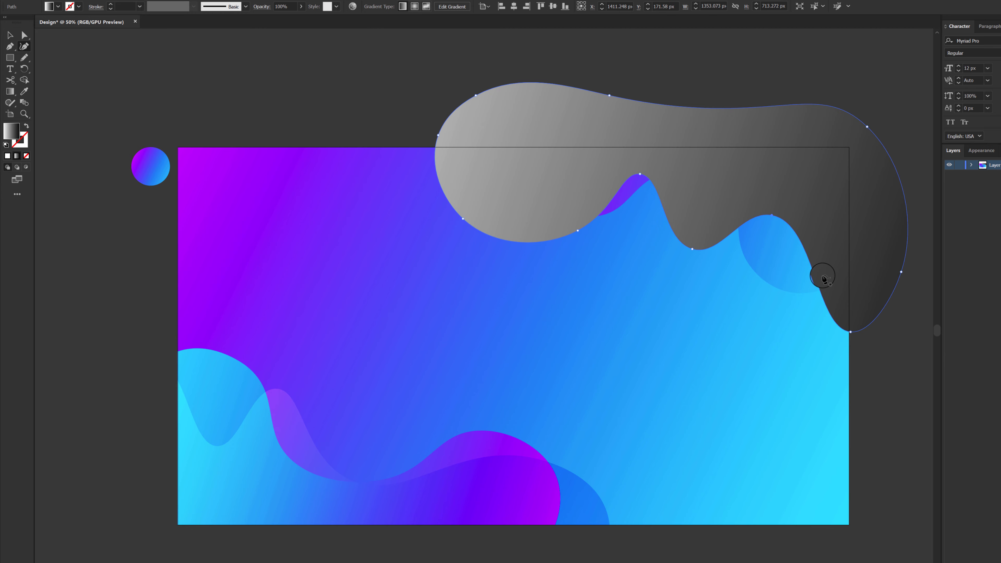
drag(816, 282, 804, 318)
click(10, 35)
click(273, 90)
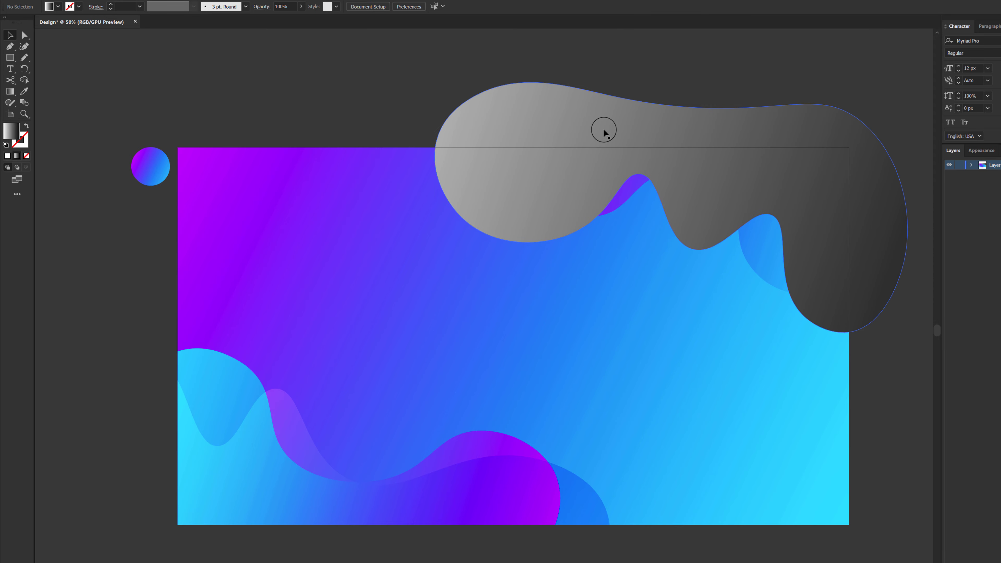
Select the grey wave with the background and delete its part outside the artboard using Shape Builder.
click(538, 123)
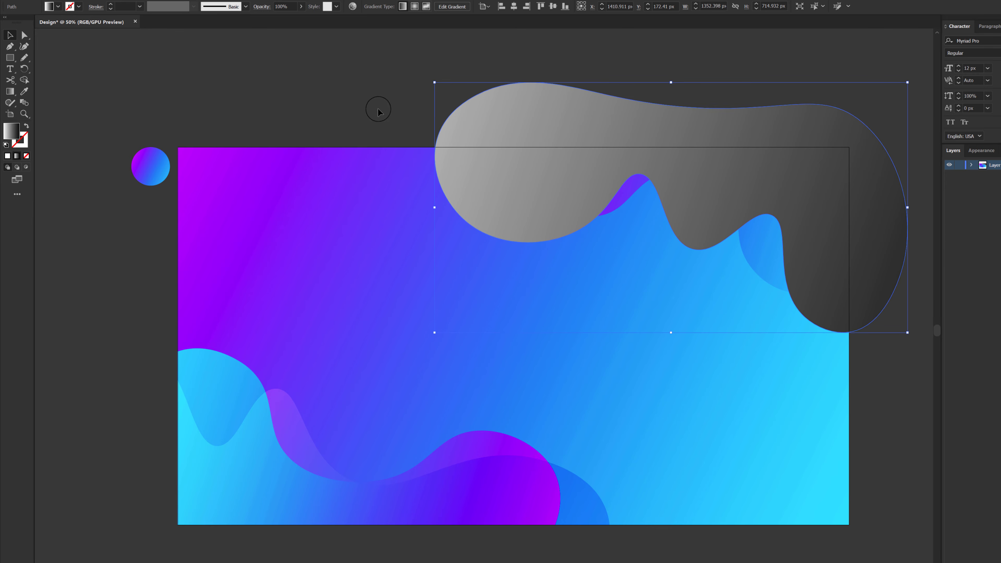
shift+click(339, 220)
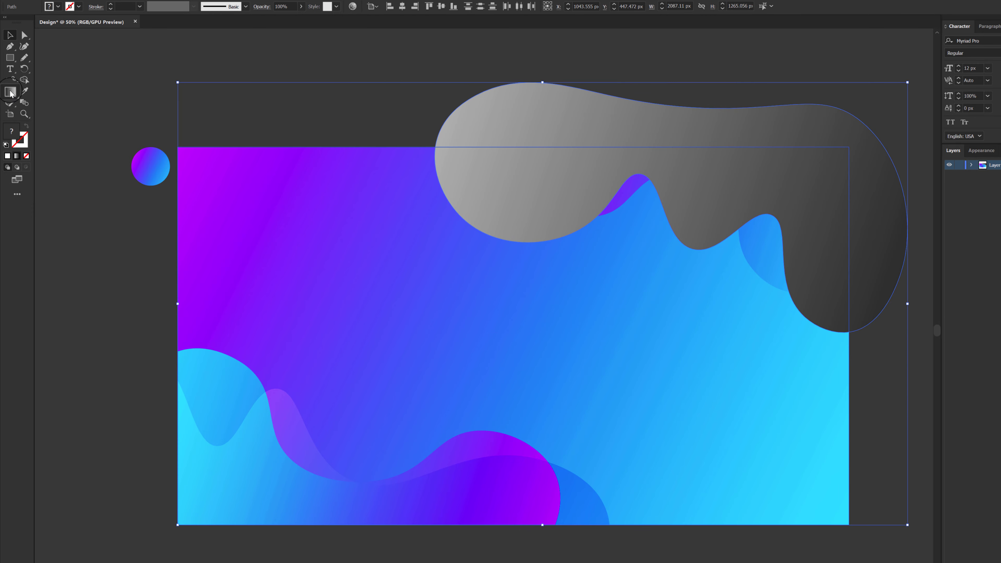
click(25, 104)
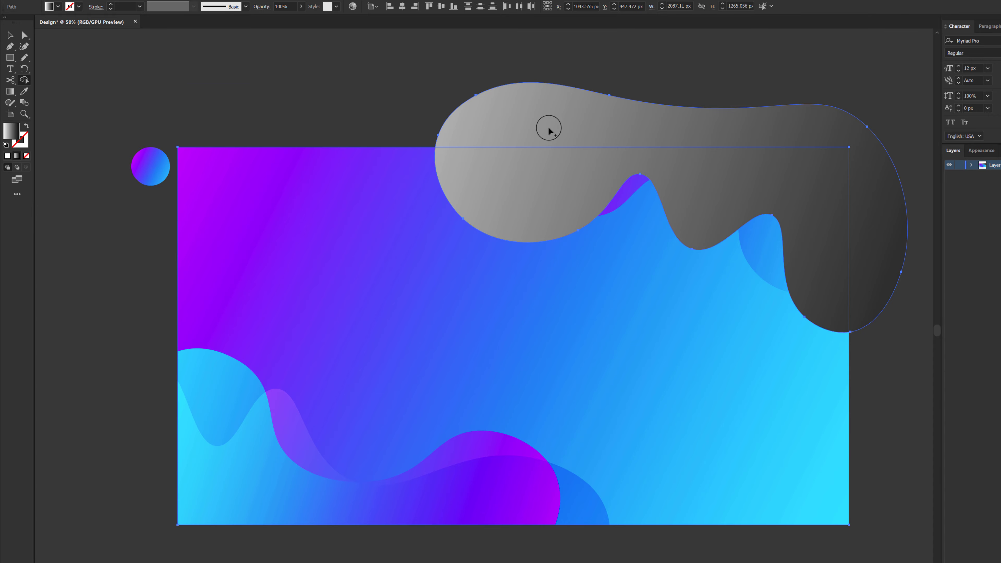
alt+click(656, 133)
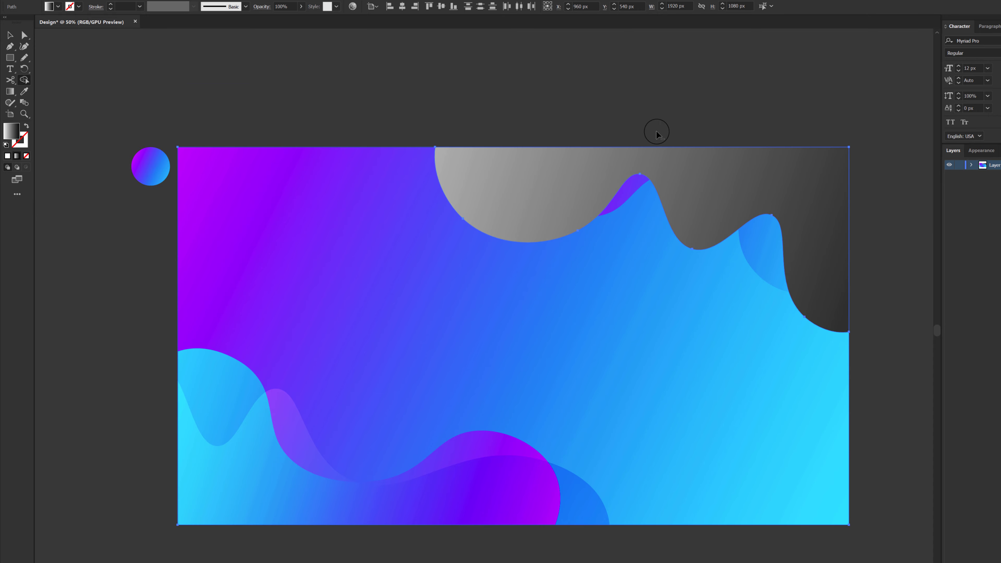
Set the grey top-right wave's blend mode to Overlay.
key(v)
click(838, 225)
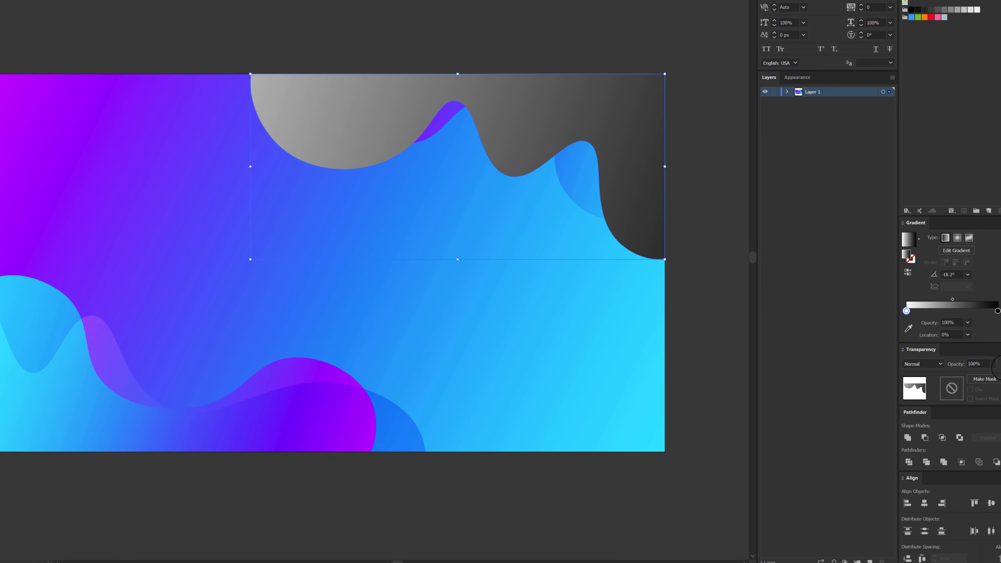
click(906, 357)
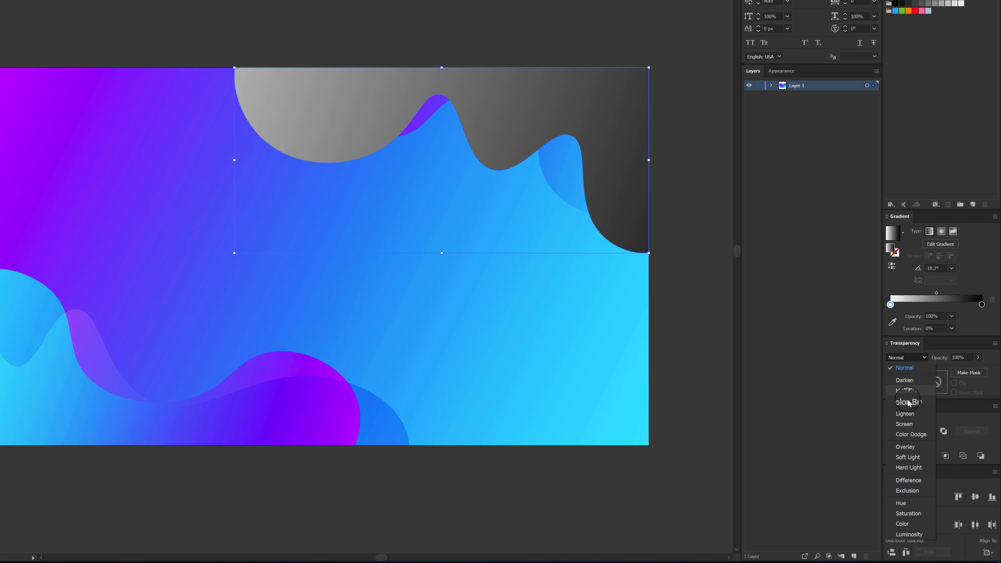
click(903, 448)
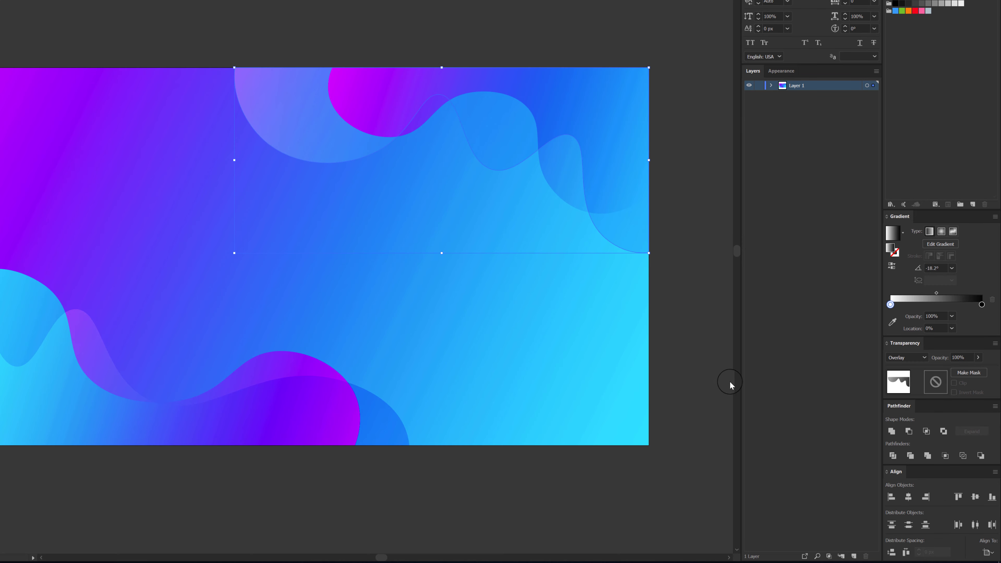
click(678, 299)
Shorten the top wave to 438 px tall and narrow it from the left side.
click(297, 119)
drag(441, 253, 441, 221)
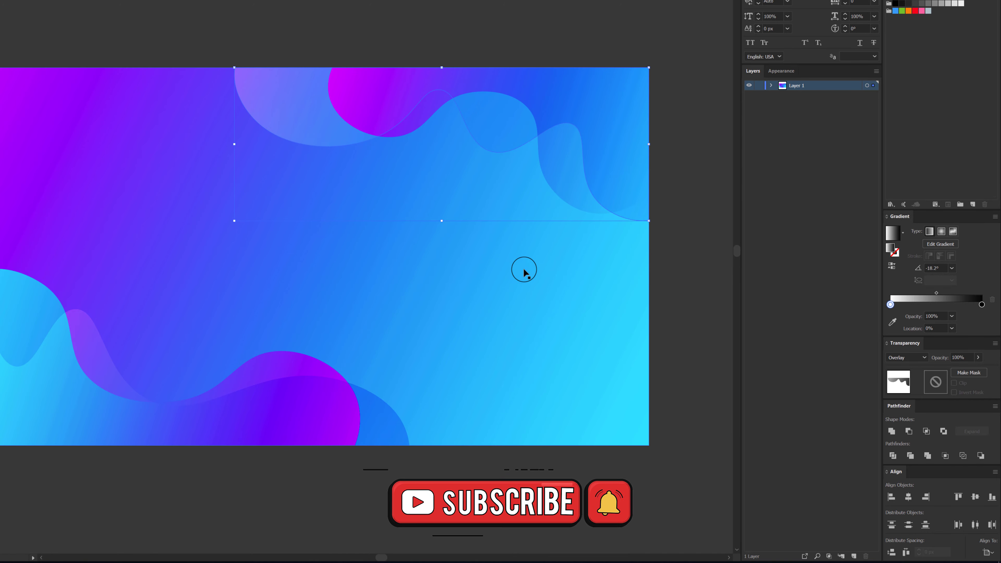
drag(234, 143, 277, 145)
click(707, 258)
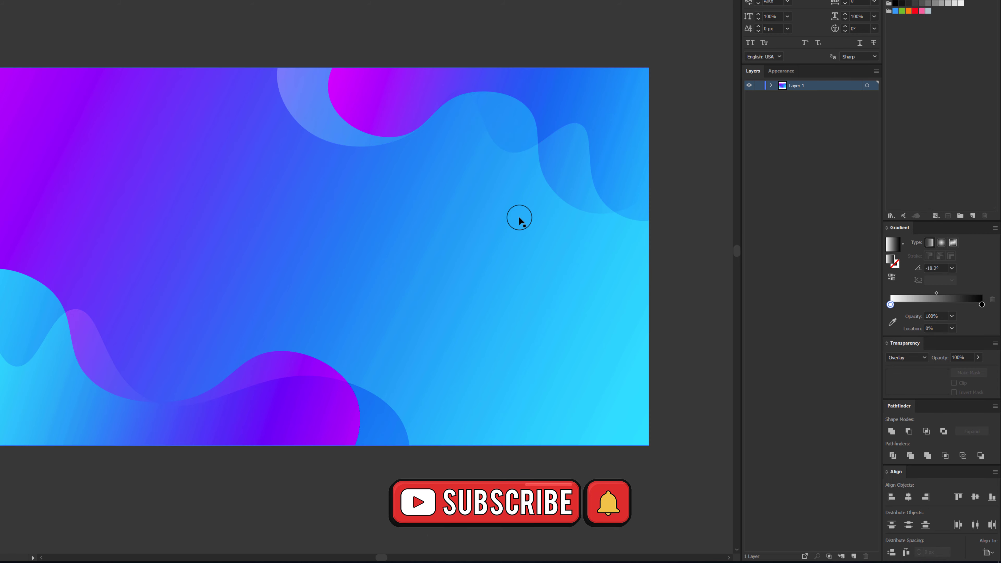
Stretch the top wave's left side progressively further left along the artboard's top edge.
click(304, 141)
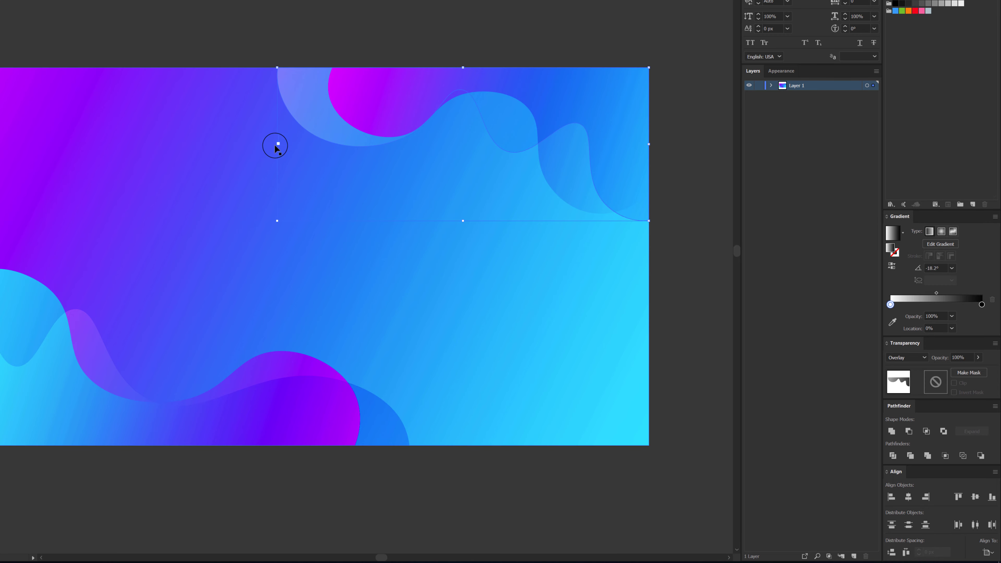
drag(275, 145, 249, 145)
click(670, 214)
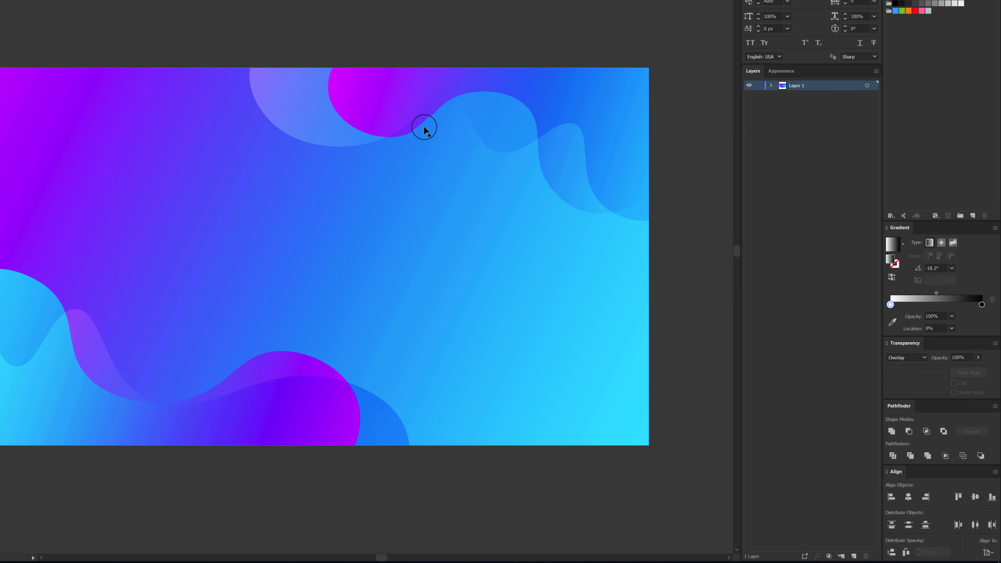
click(419, 125)
drag(328, 140, 291, 140)
click(695, 248)
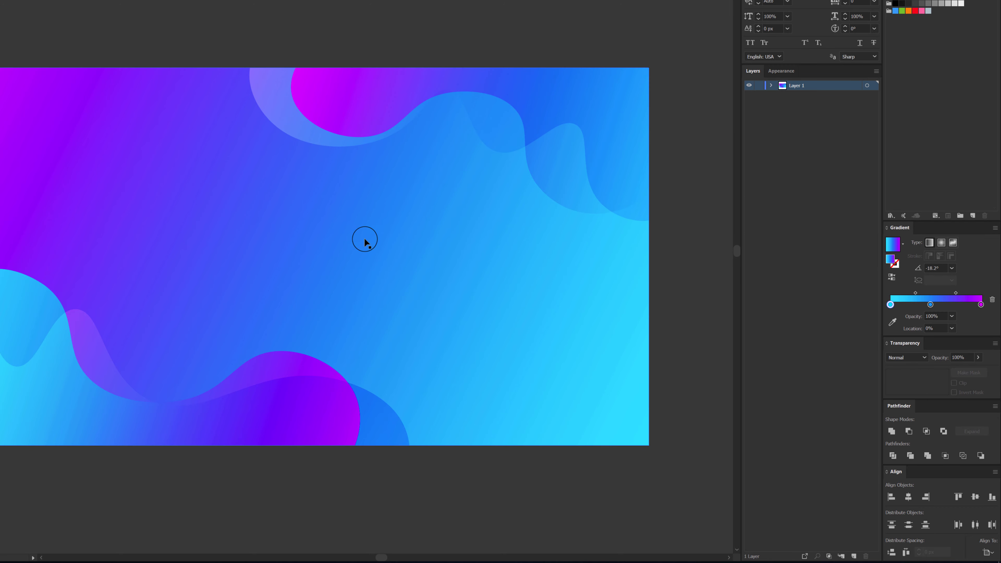
click(276, 120)
drag(249, 144, 208, 134)
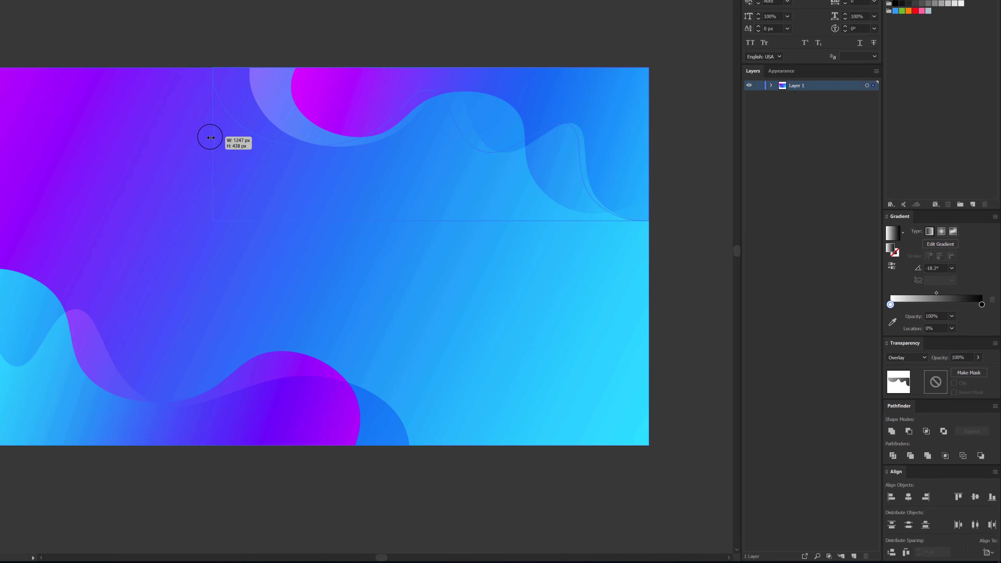
click(663, 268)
scroll(357, 241, down, 2)
scroll(357, 241, up, 2)
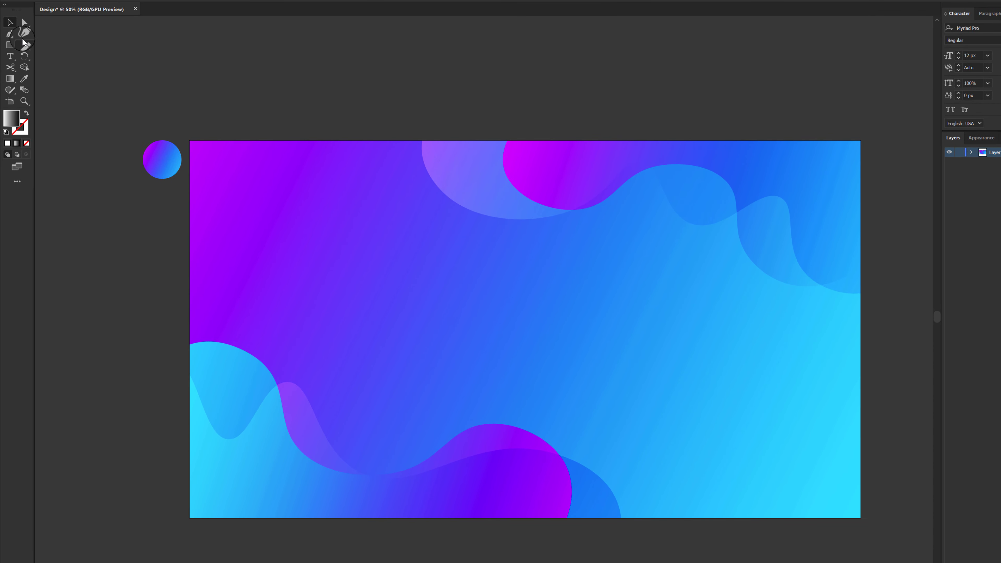
Draw a closed curvature blob around the artboard's top-left corner, spilling past its edges.
click(23, 35)
click(245, 323)
click(253, 272)
click(233, 207)
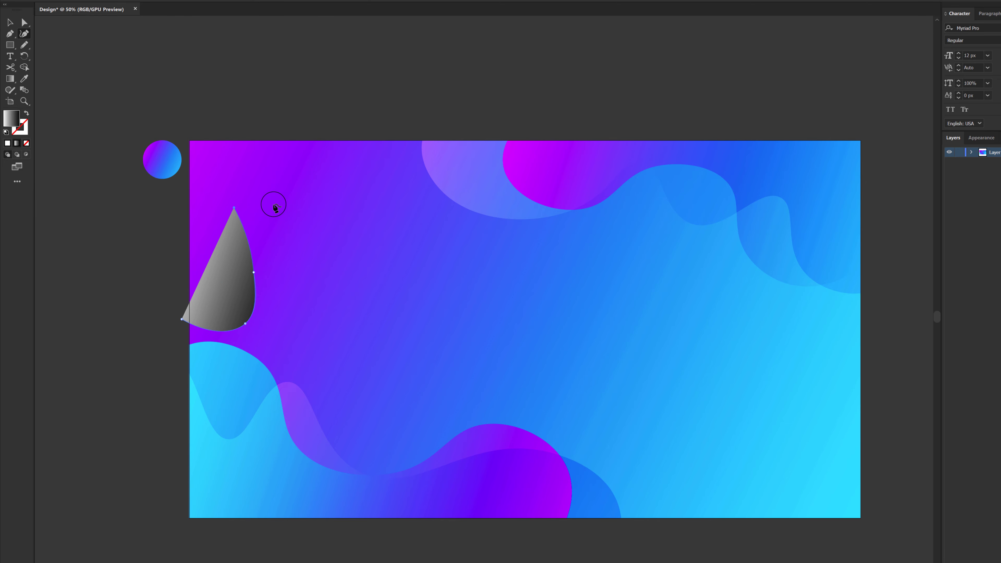
click(289, 203)
click(344, 180)
click(326, 108)
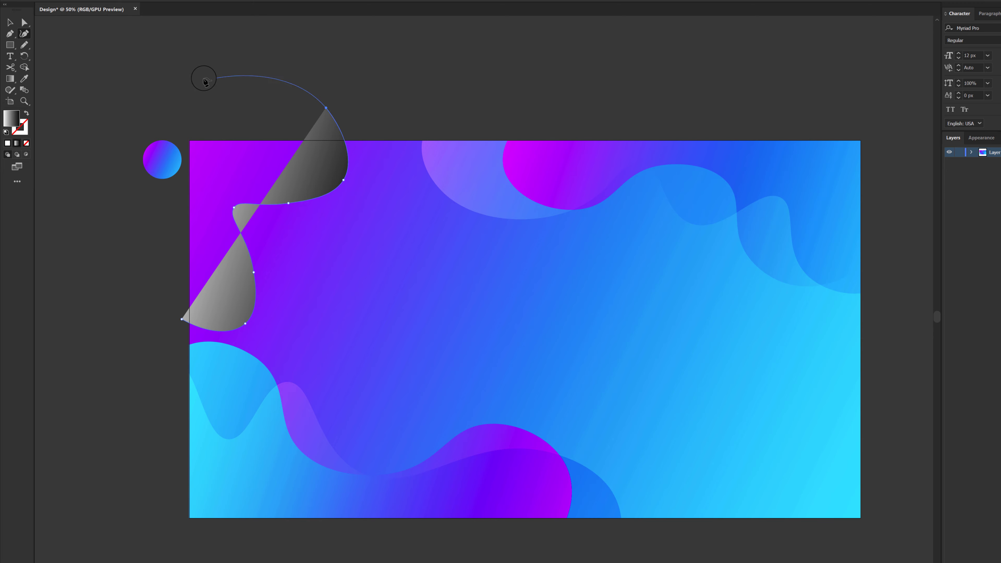
click(203, 78)
click(148, 106)
click(125, 212)
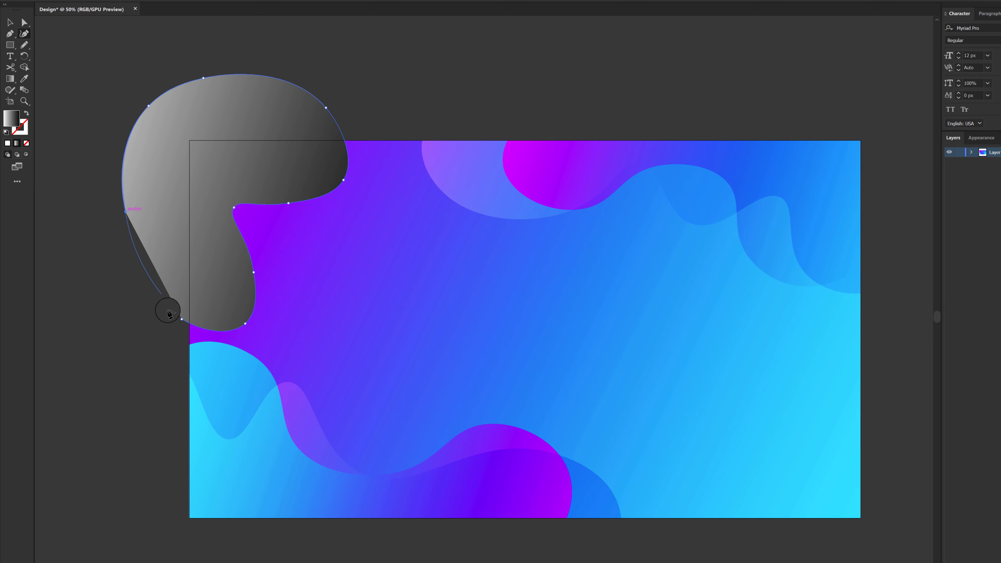
click(182, 319)
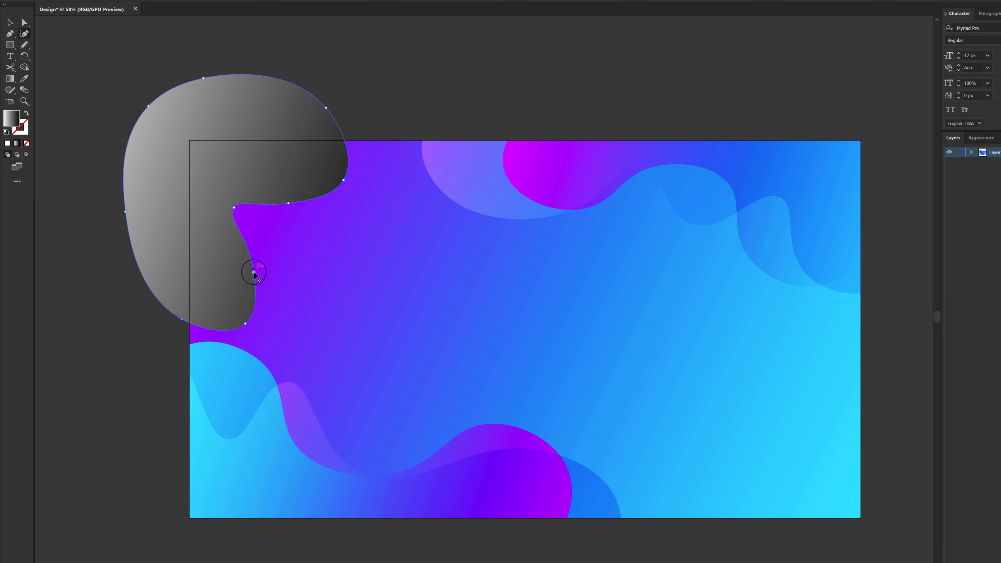
Reshape the blob's top-right curve, then select the blob together with the background rectangle.
click(233, 207)
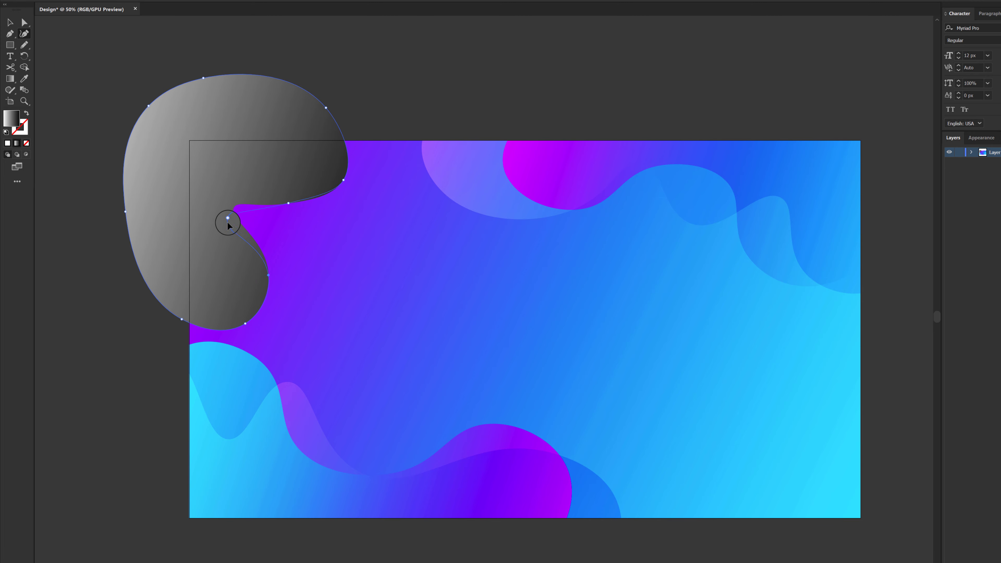
click(288, 206)
drag(325, 106, 335, 101)
click(15, 22)
click(261, 179)
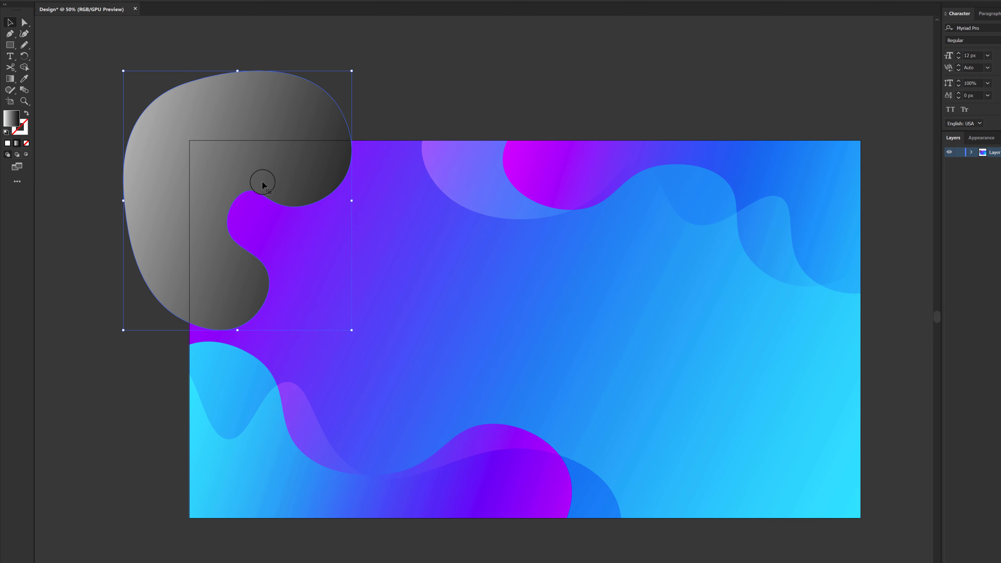
shift+click(351, 254)
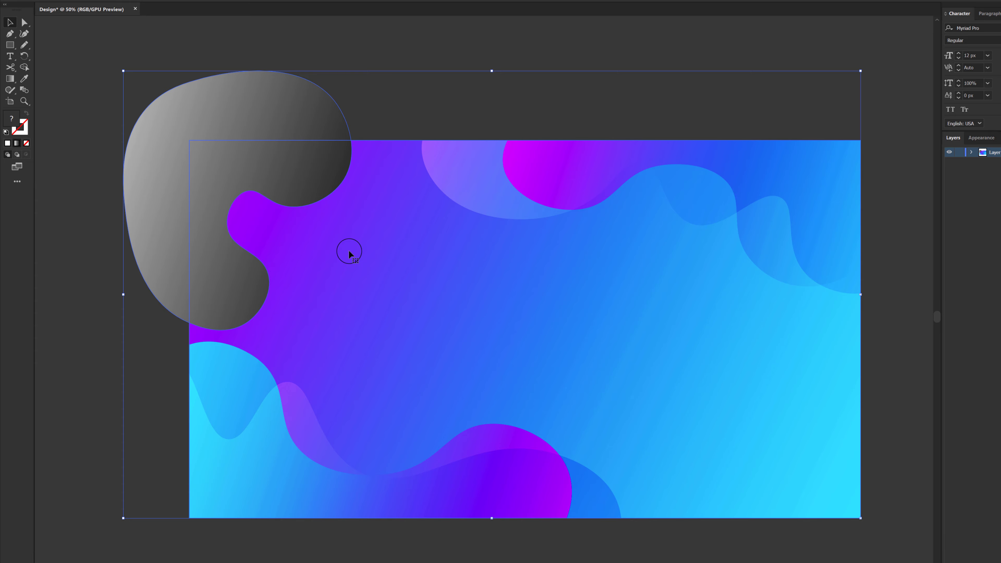
Trim the blob flush to the artboard with Shape Builder and select the blob alone.
key(shift+m)
alt+click(161, 162)
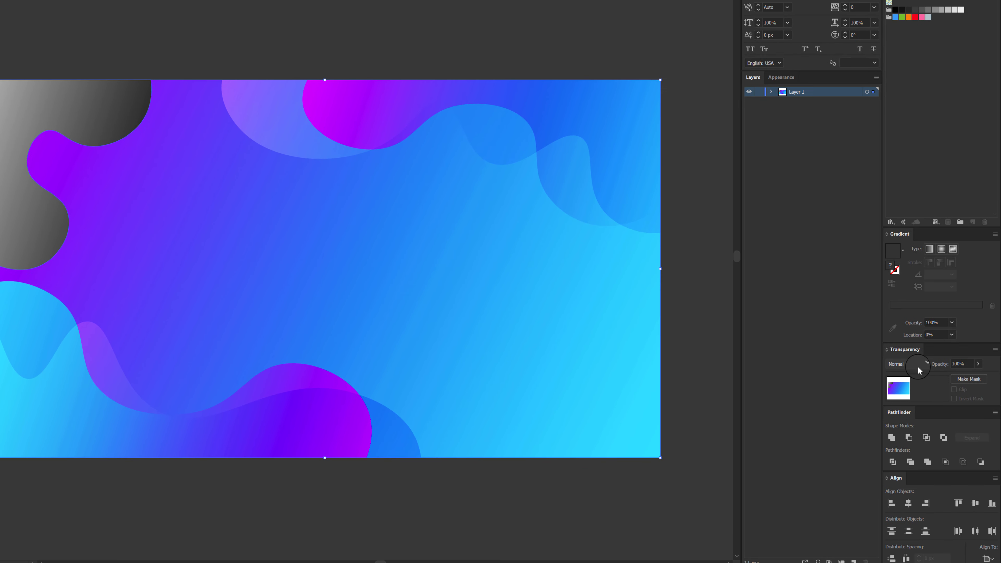
click(123, 150)
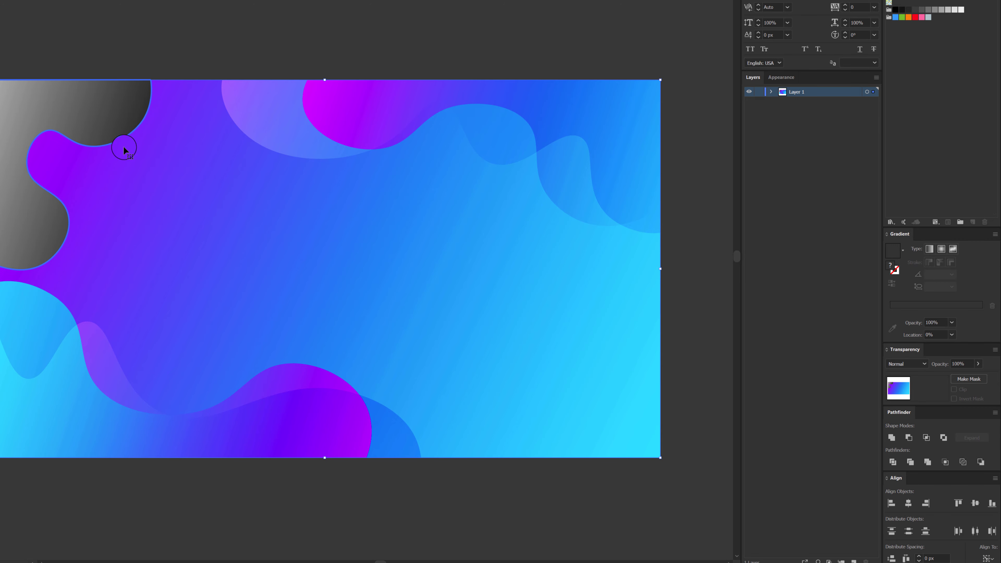
click(698, 390)
click(40, 97)
Set the grey blob's blend mode to Overlay and reverse its gradient.
click(916, 362)
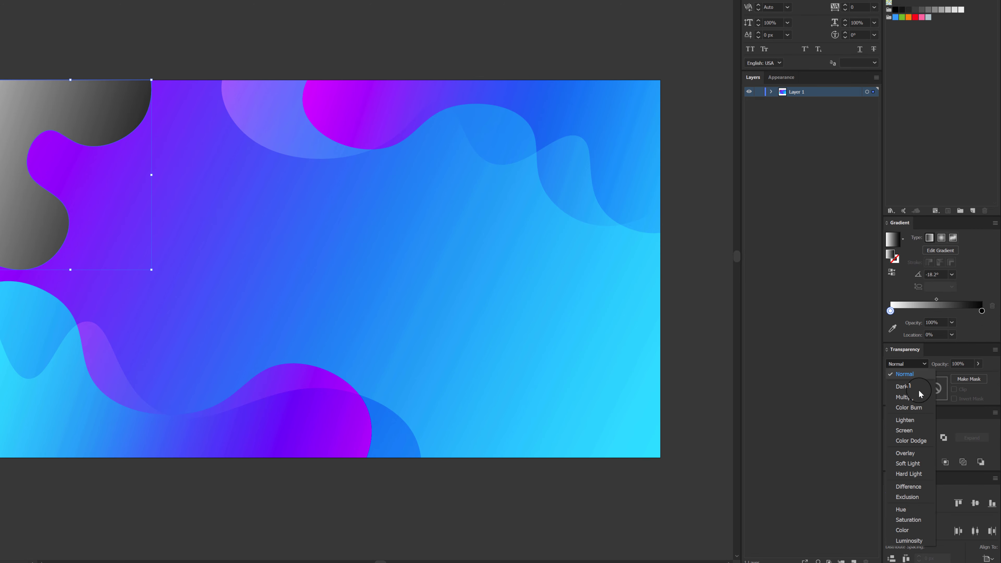
click(904, 453)
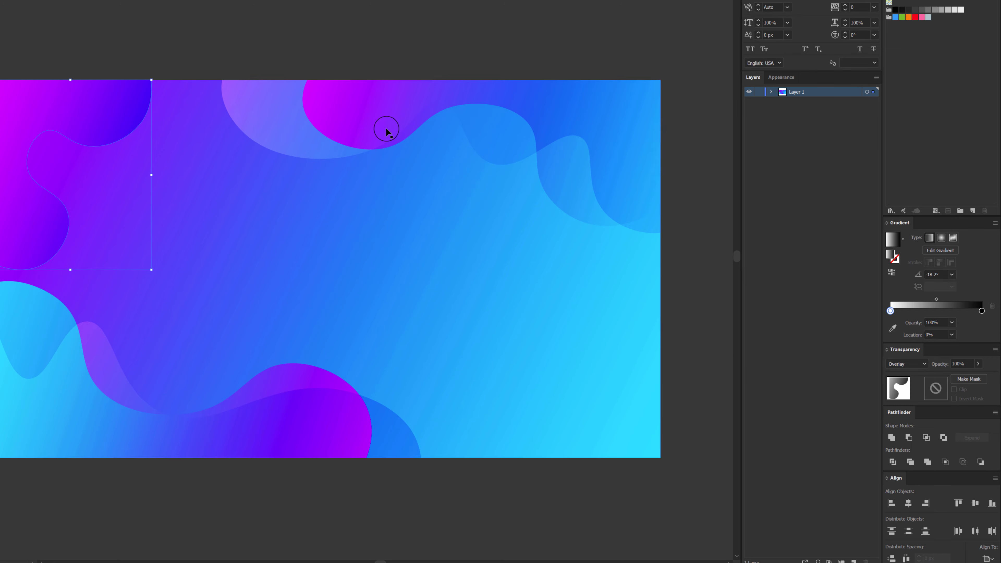
click(141, 36)
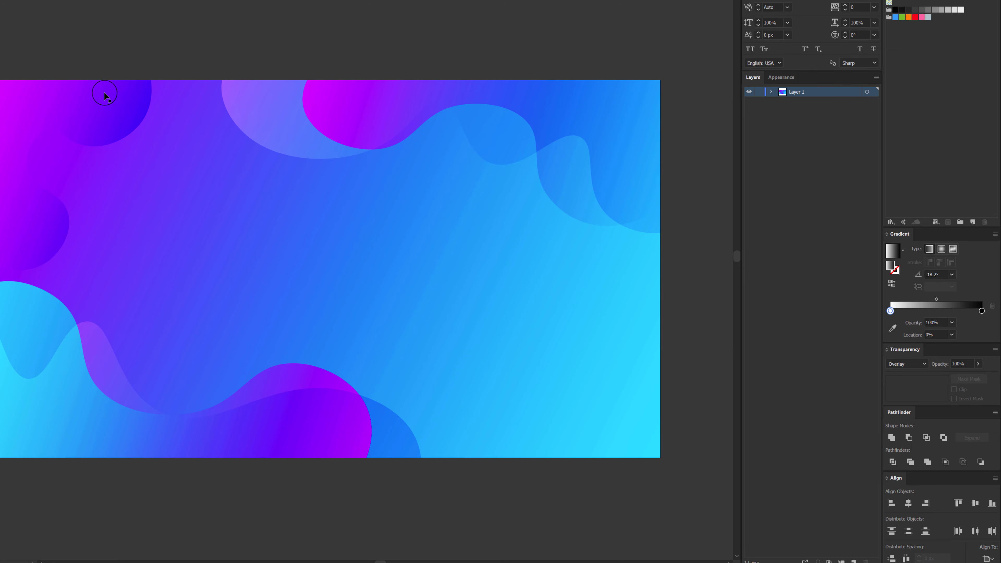
click(100, 100)
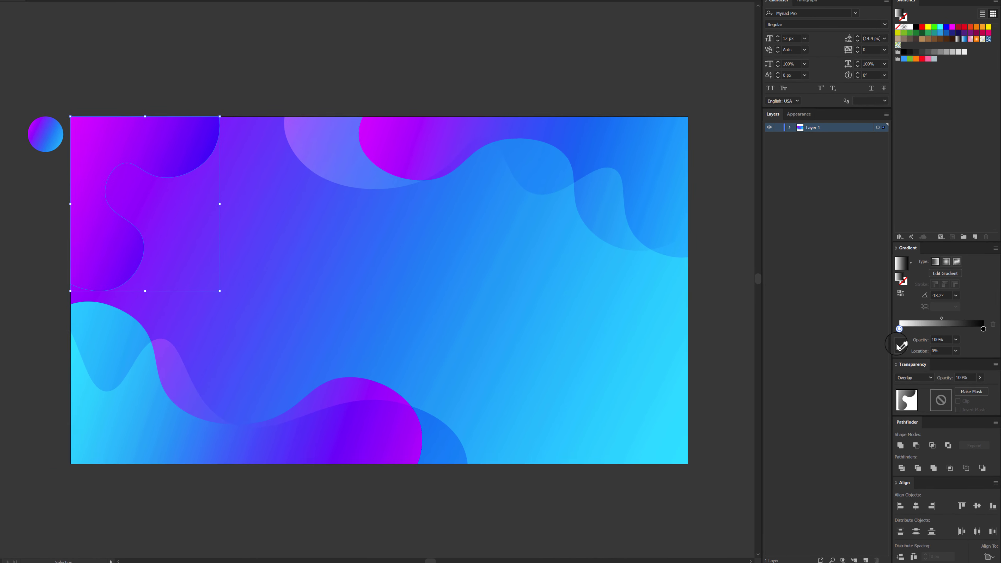
click(891, 272)
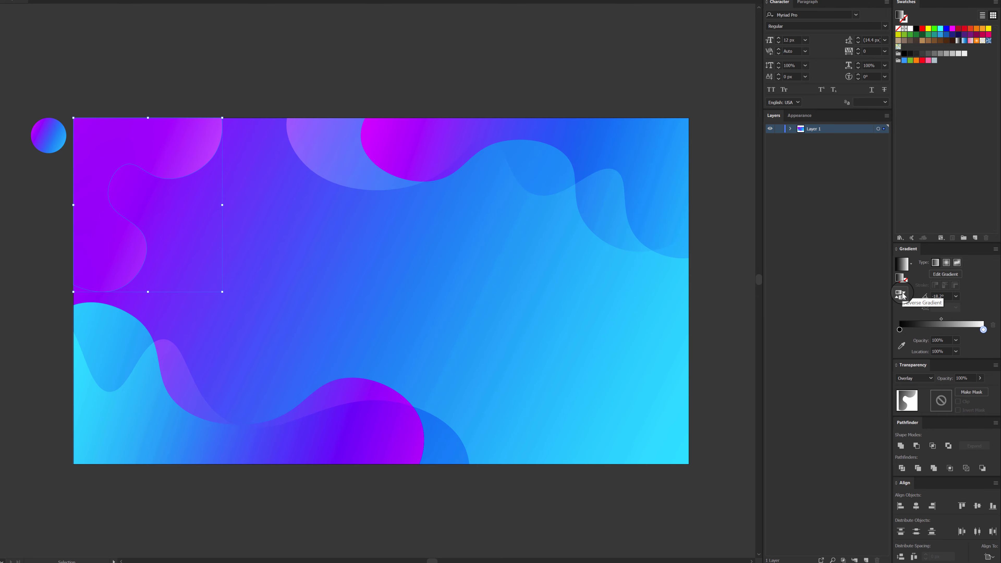
click(901, 293)
click(901, 294)
click(900, 294)
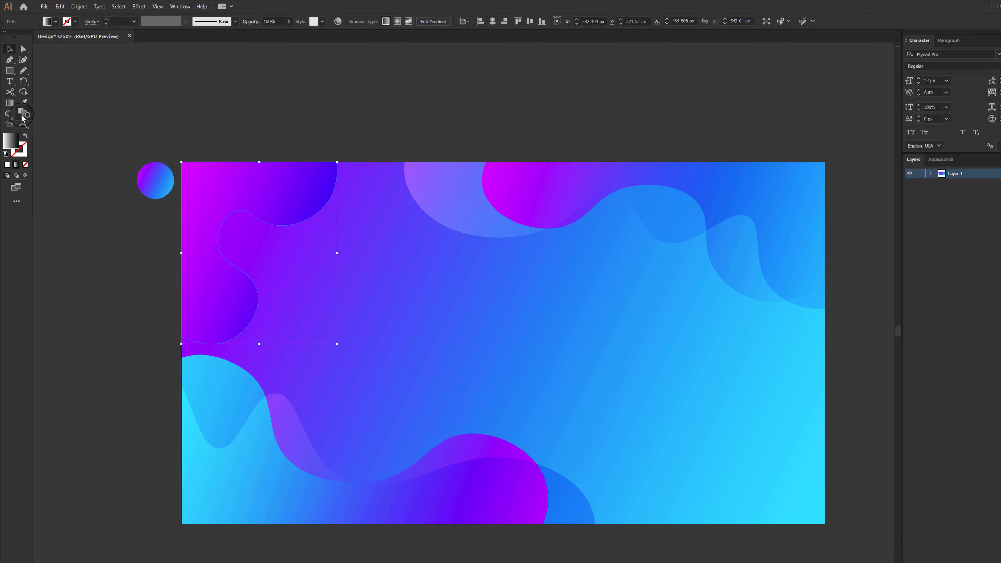
Rotate the blob's gradient to run vertically, move it up, and lower its end colour stop.
click(9, 102)
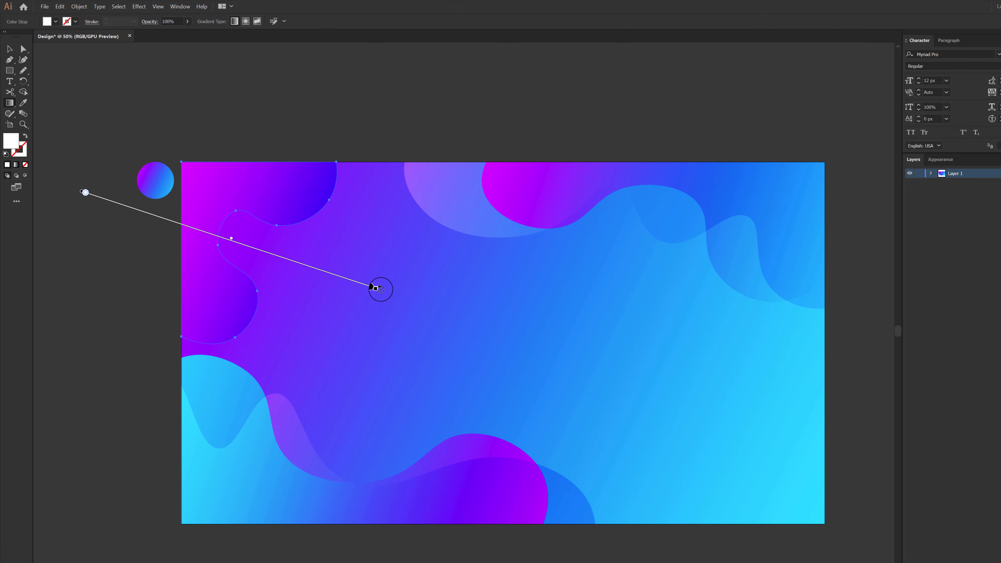
mouse_move(381, 289)
mouse_down()
mouse_move(338, 313)
mouse_move(290, 413)
mouse_move(270, 431)
mouse_move(133, 333)
mouse_move(83, 337)
mouse_up()
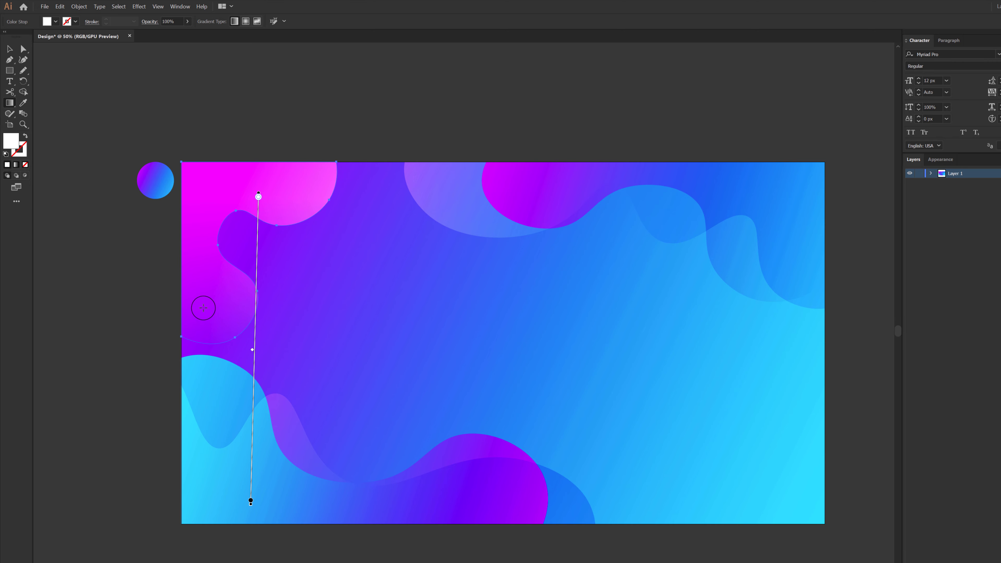
mouse_move(254, 284)
mouse_down()
mouse_move(247, 184)
mouse_move(239, 206)
mouse_move(256, 207)
mouse_up()
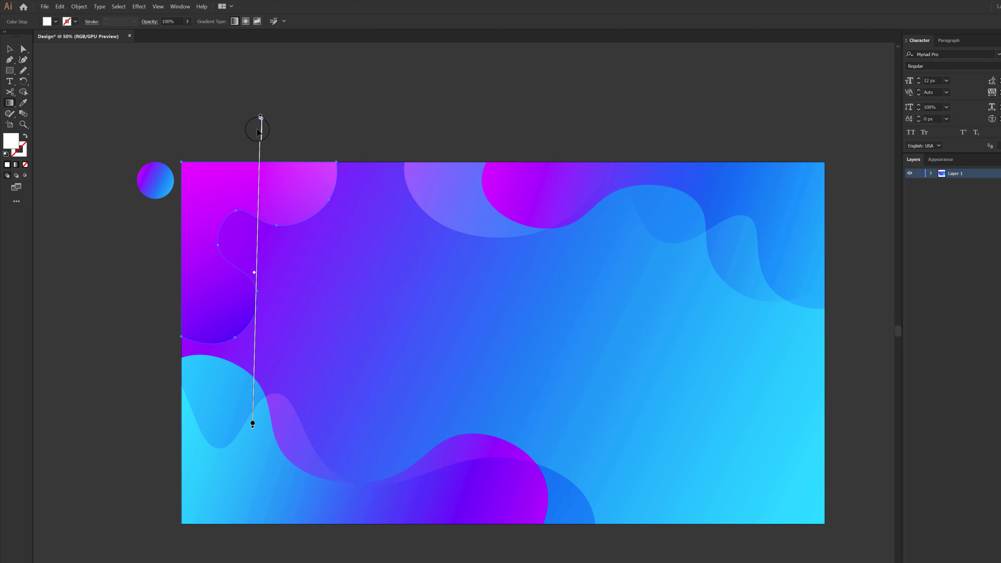
click(253, 424)
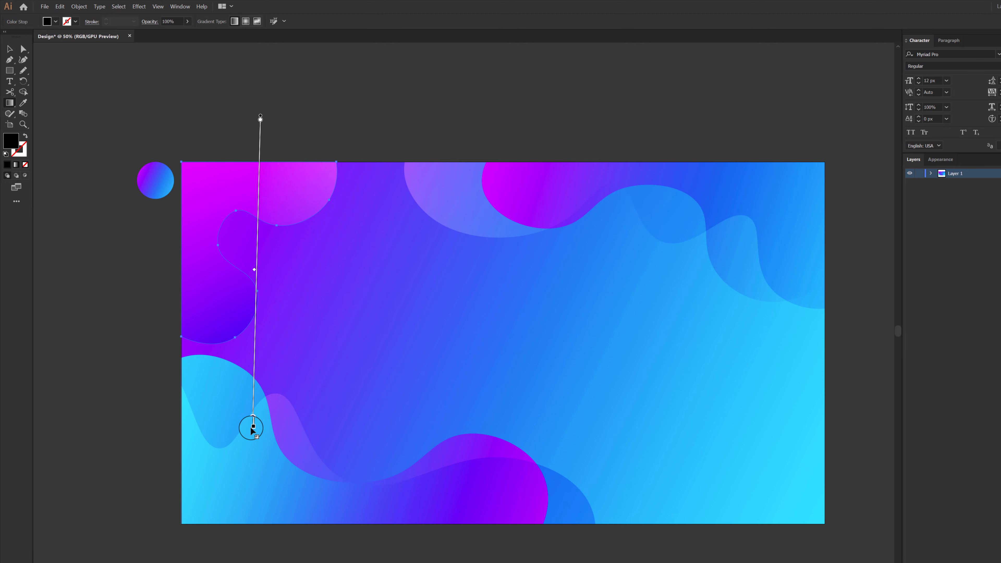
mouse_move(253, 426)
mouse_down()
mouse_move(253, 386)
mouse_move(251, 475)
mouse_move(252, 445)
mouse_up()
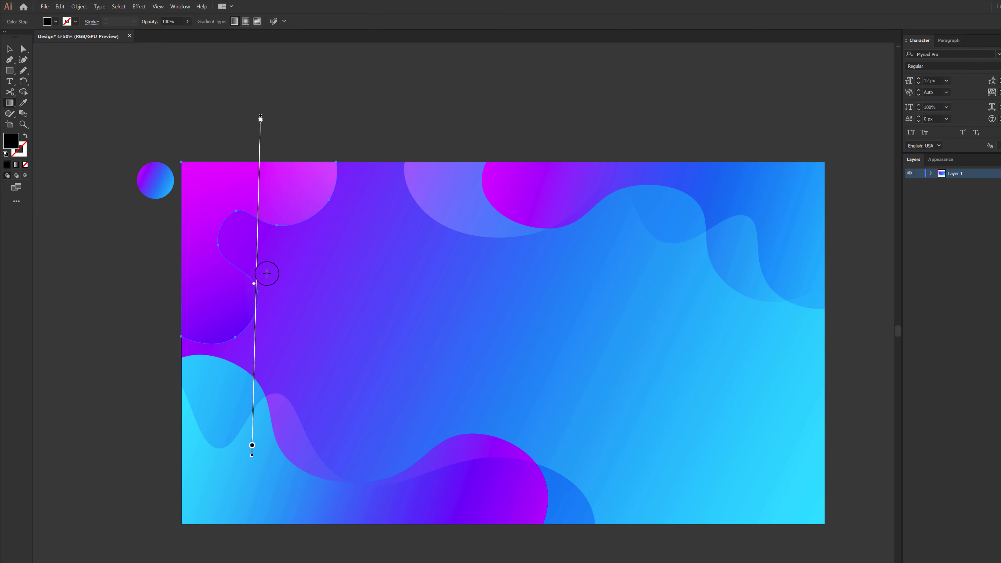
Add a grey middle stop to the gradient and fine-tune the stops and gradient line.
click(257, 262)
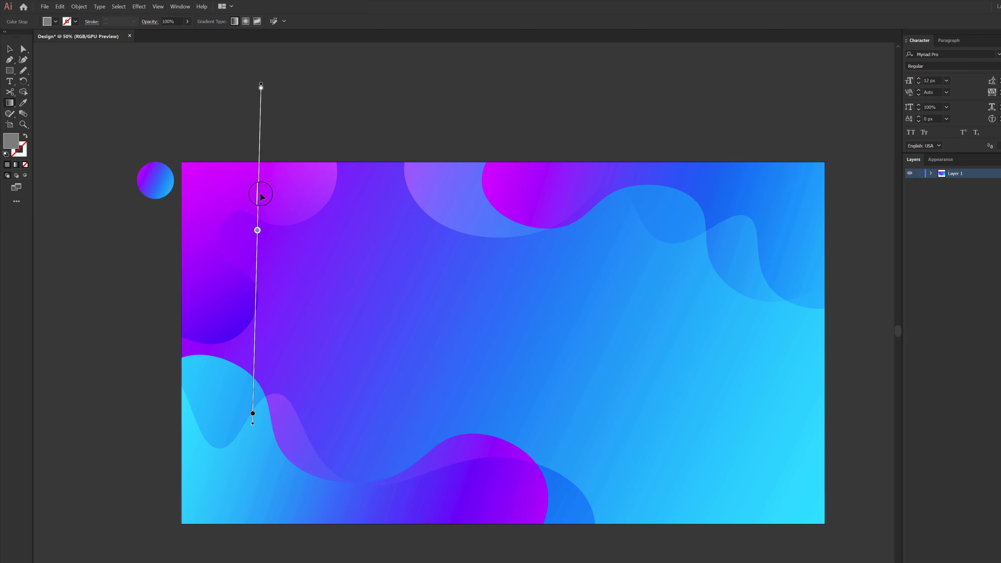
drag(261, 231, 261, 216)
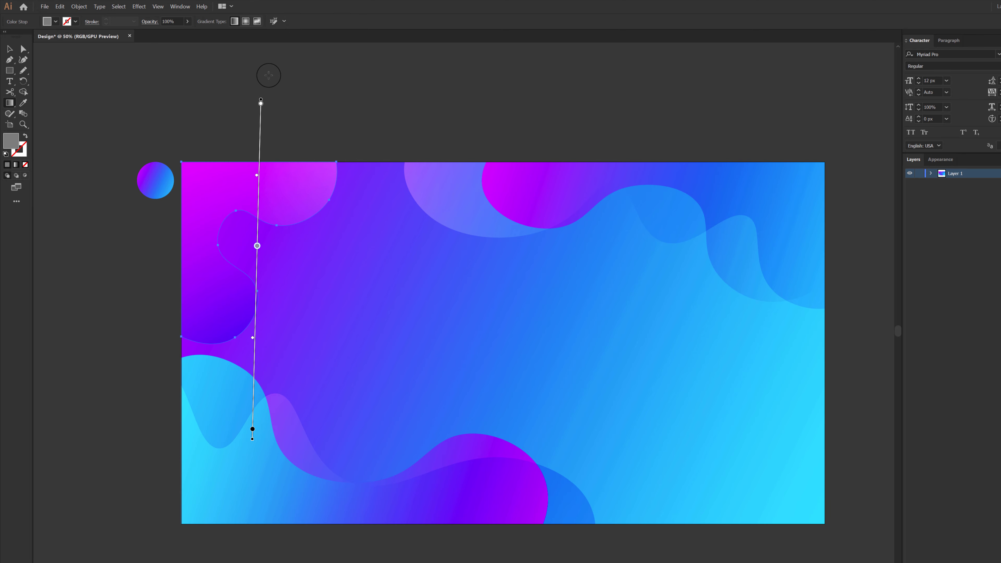
mouse_move(261, 99)
mouse_down()
mouse_move(259, 76)
mouse_move(260, 116)
mouse_up()
mouse_move(257, 261)
mouse_down()
mouse_move(257, 224)
mouse_move(257, 302)
mouse_move(256, 274)
mouse_up()
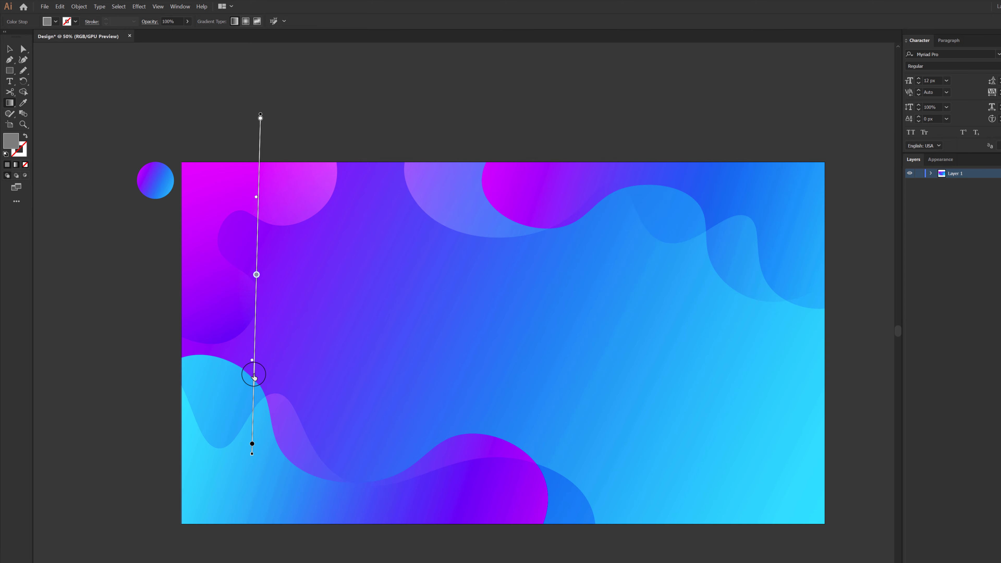
drag(252, 375, 249, 390)
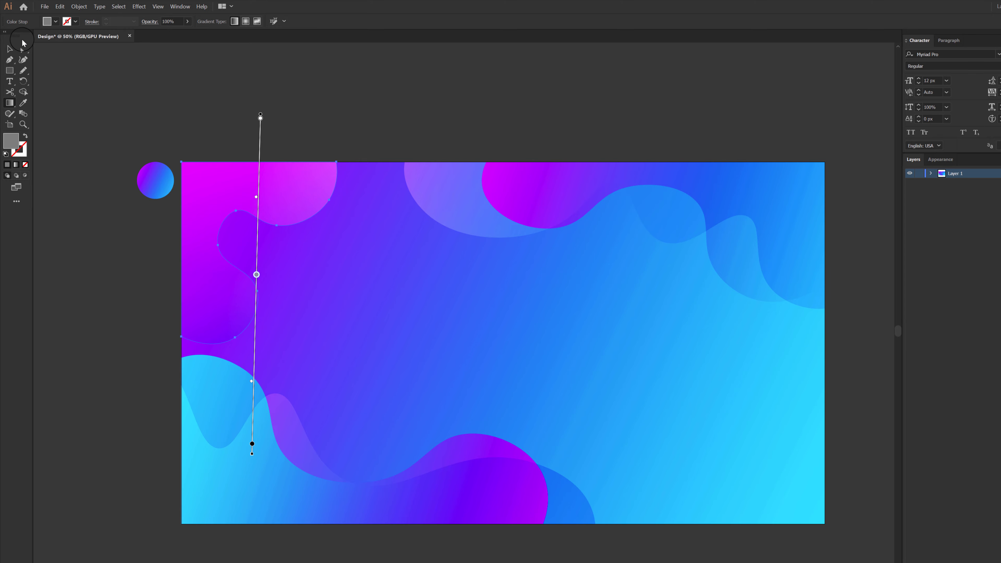
click(10, 50)
click(494, 245)
Alt-drag a copy of the top-left Overlay blob into the bottom-right corner and reverse its gradient.
drag(503, 276, 445, 236)
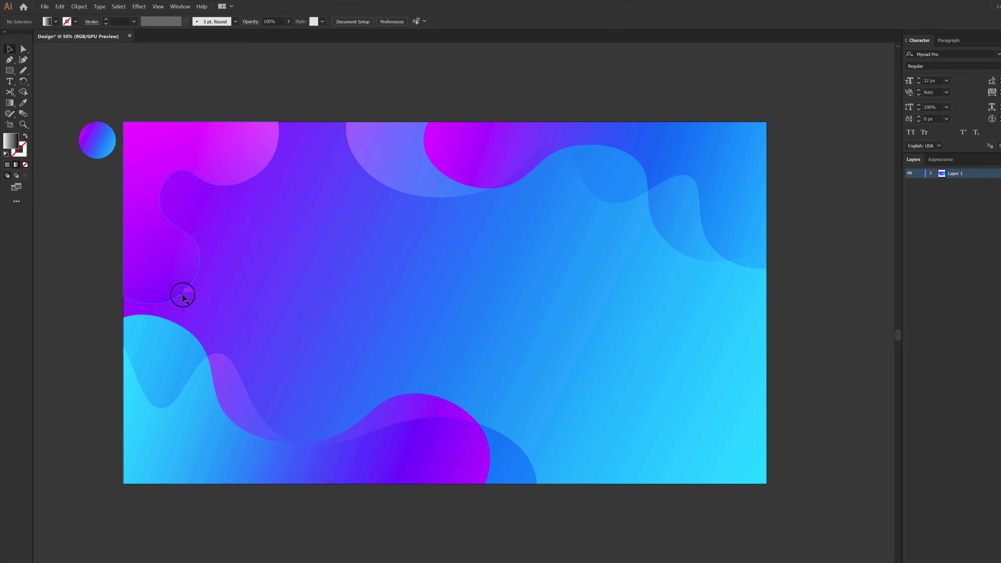
click(203, 165)
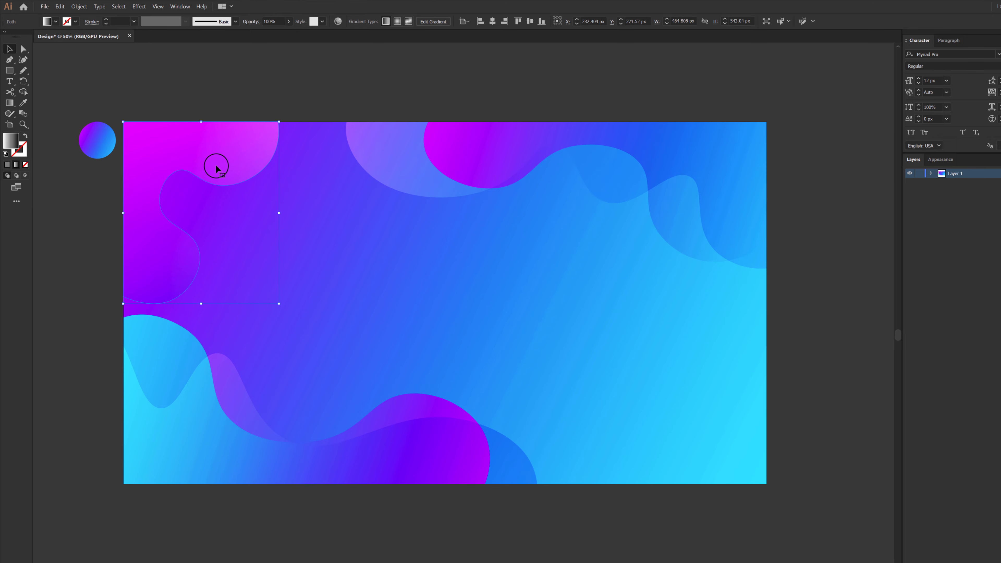
drag(213, 164, 563, 306)
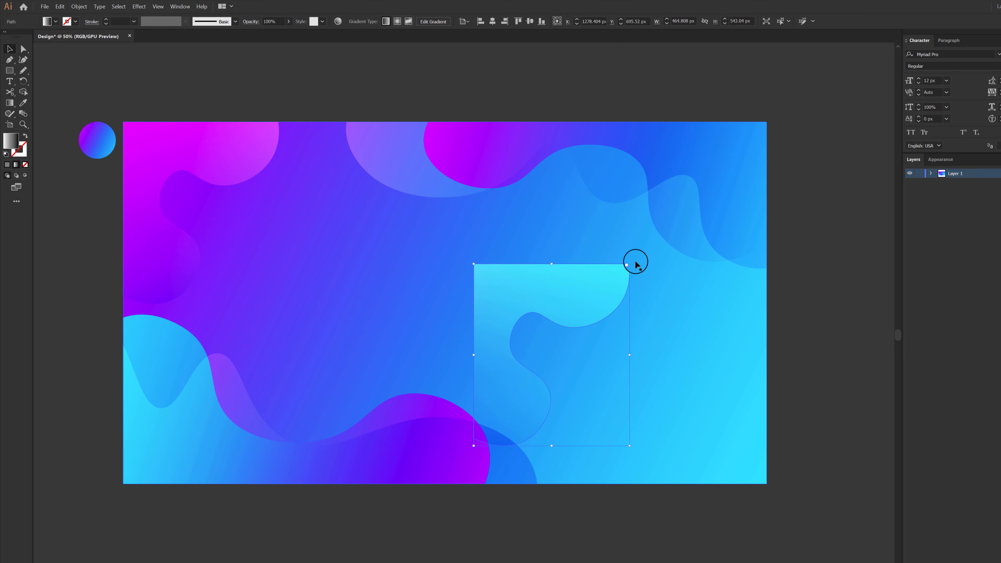
drag(559, 402, 694, 444)
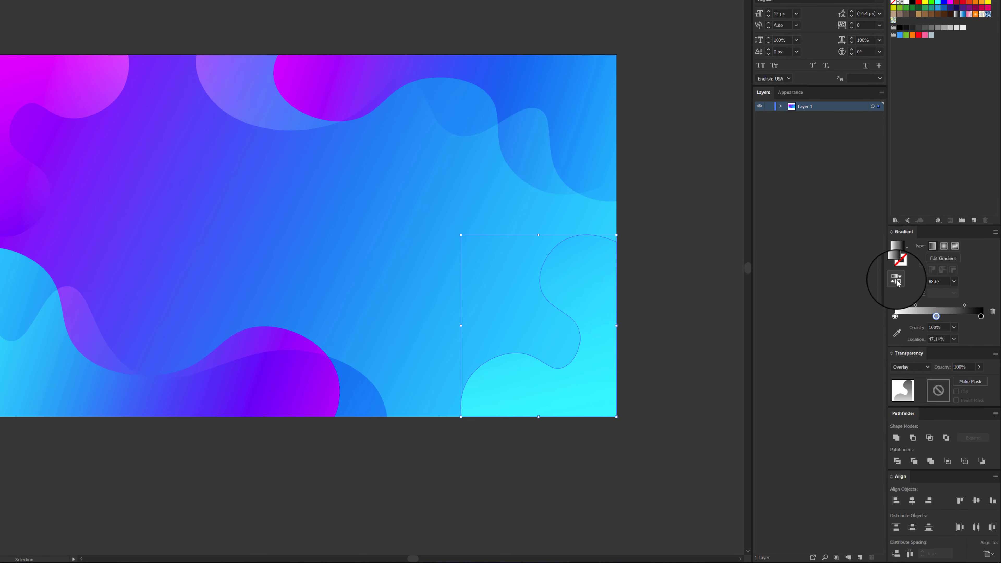
click(896, 281)
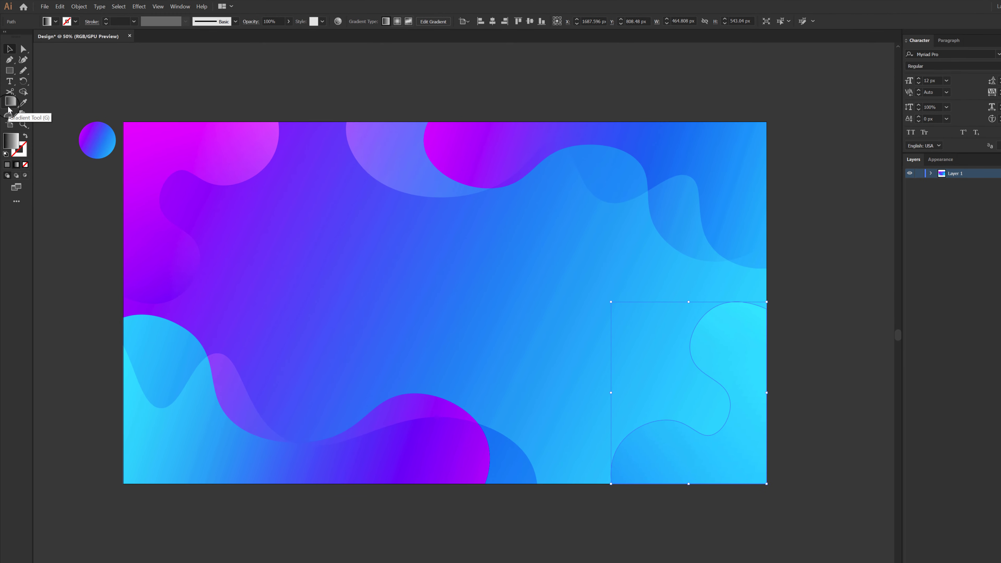
Move the copy's colour stop and gradient line upward so the gradient runs vertically.
click(9, 104)
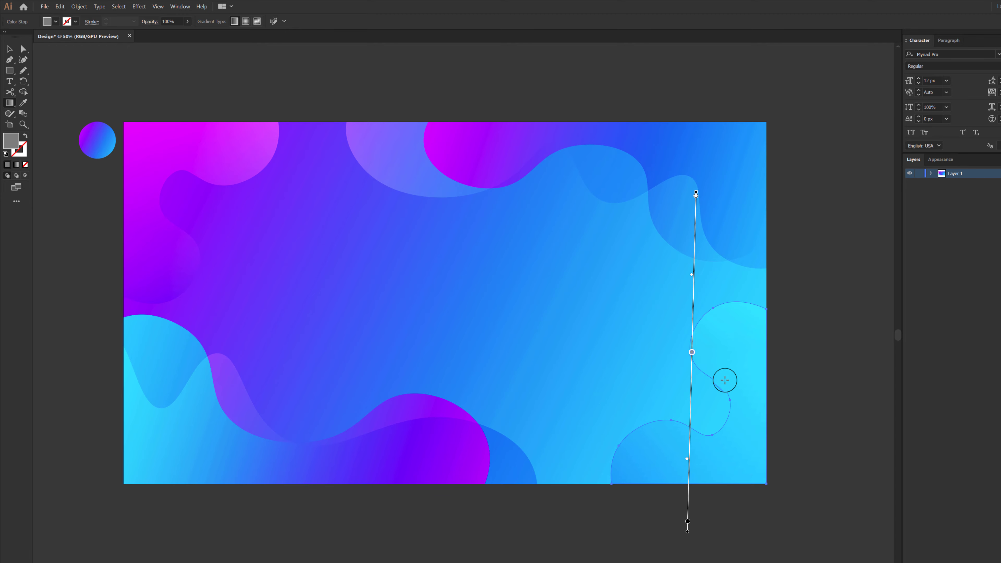
drag(692, 352, 696, 277)
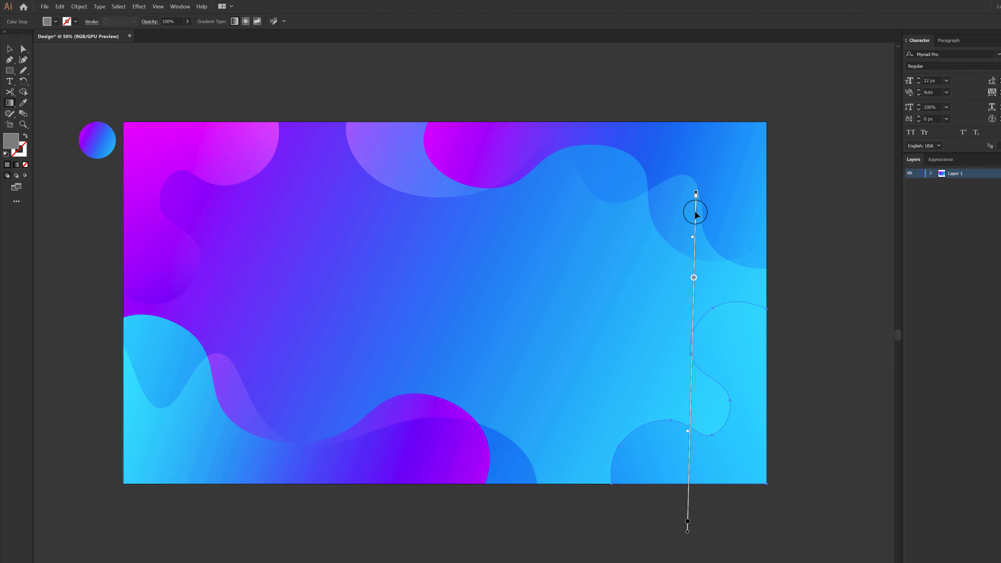
mouse_move(695, 215)
mouse_down()
mouse_move(726, 201)
mouse_move(728, 185)
mouse_move(737, 206)
mouse_move(743, 150)
mouse_move(743, 139)
mouse_move(703, 122)
mouse_move(692, 263)
mouse_move(695, 222)
mouse_up()
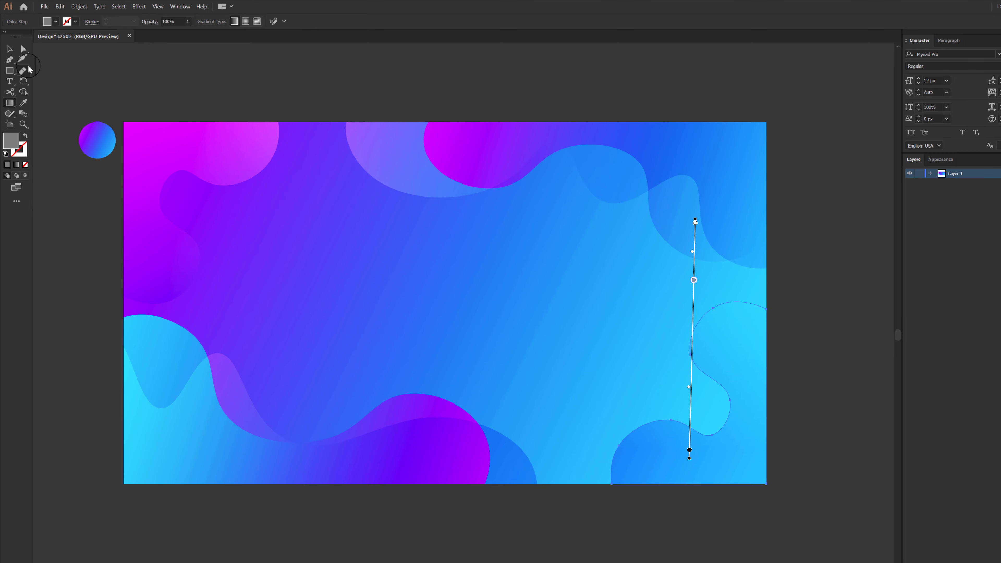
click(5, 48)
click(537, 247)
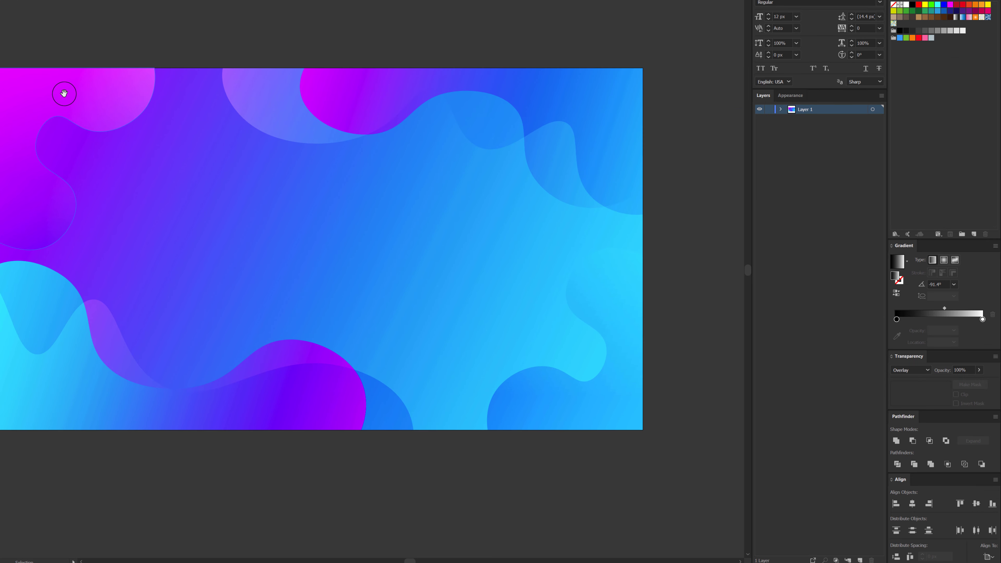
drag(62, 94, 98, 117)
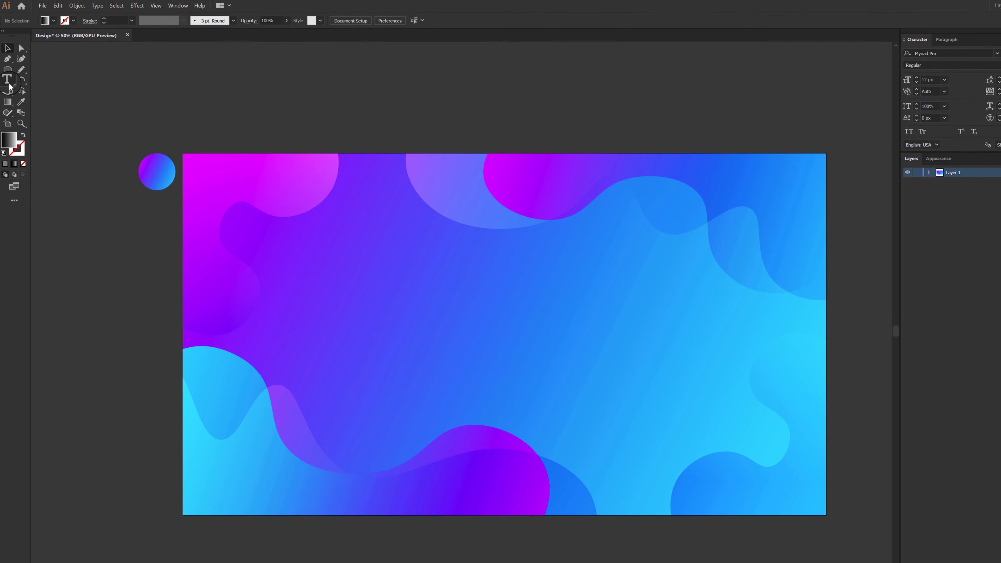
Draw a 408 px circle over the top edge and eyedrop the small circle's gradient onto it.
key(l)
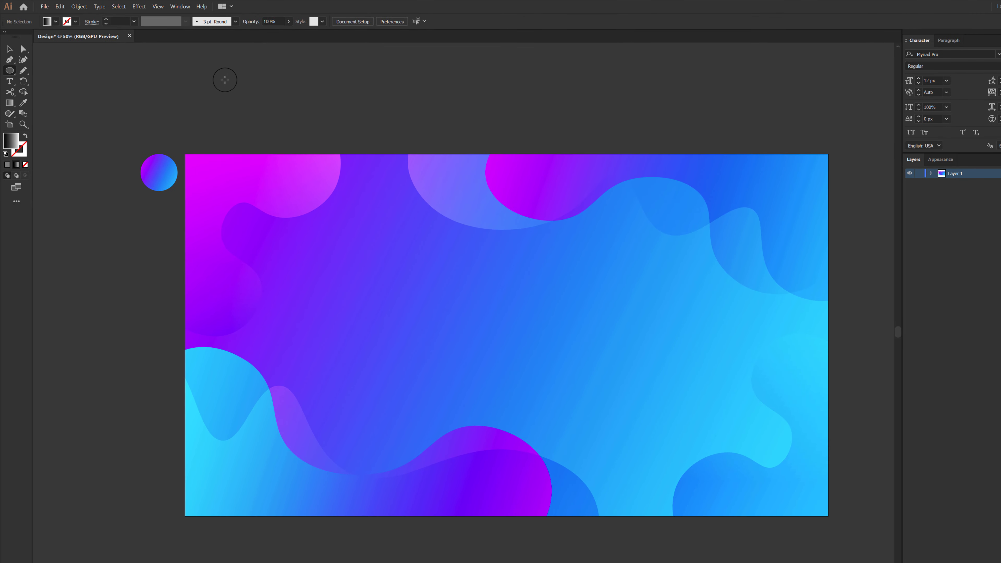
drag(271, 95, 408, 231)
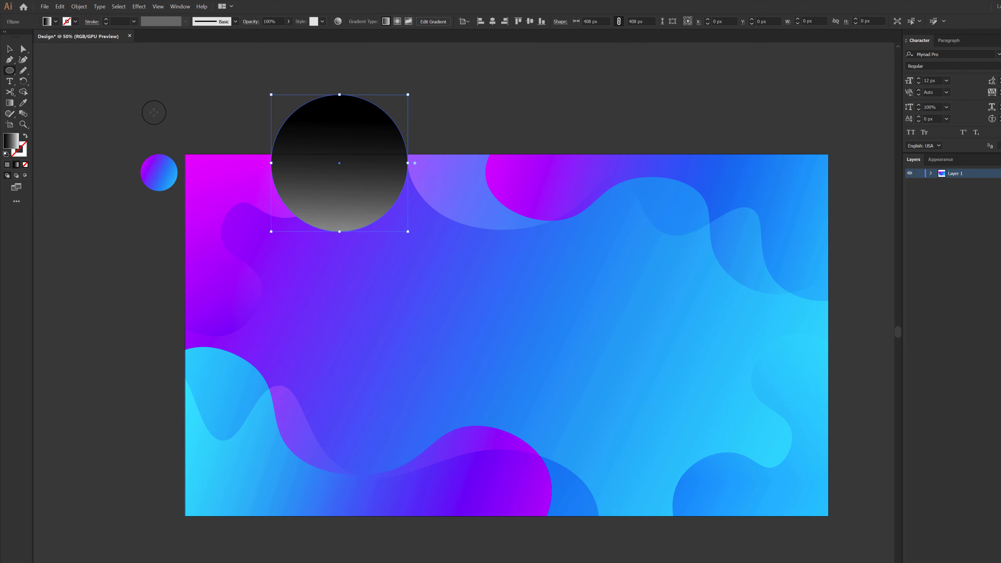
key(i)
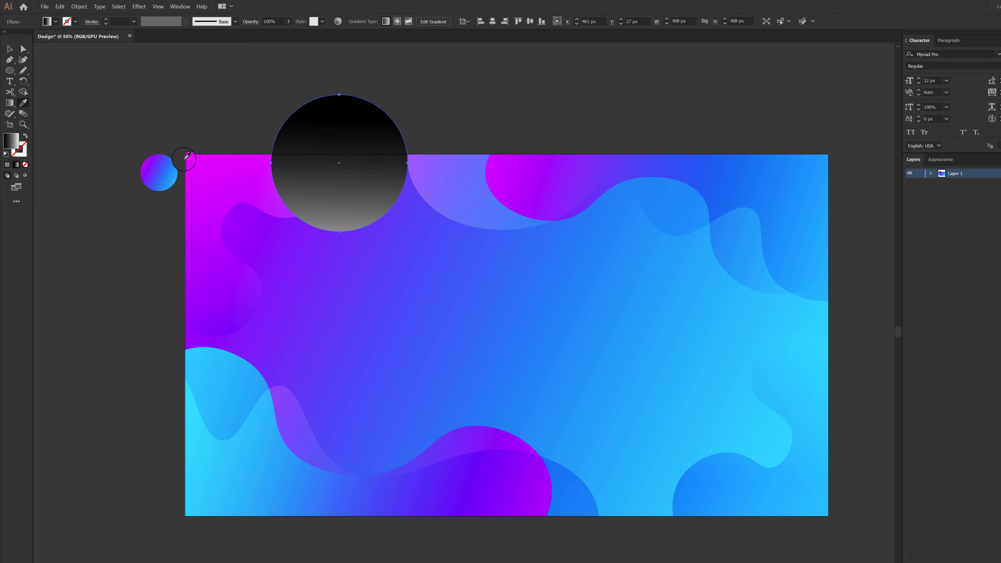
click(160, 168)
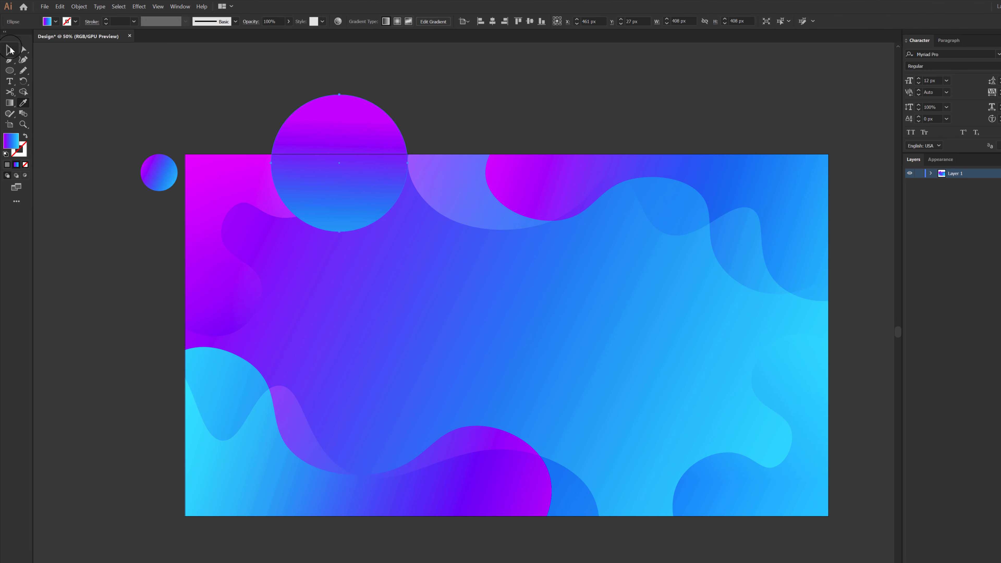
Move the big circle over the top-left corner, rotate it, and send it to the back.
click(10, 50)
click(172, 90)
drag(324, 146, 196, 165)
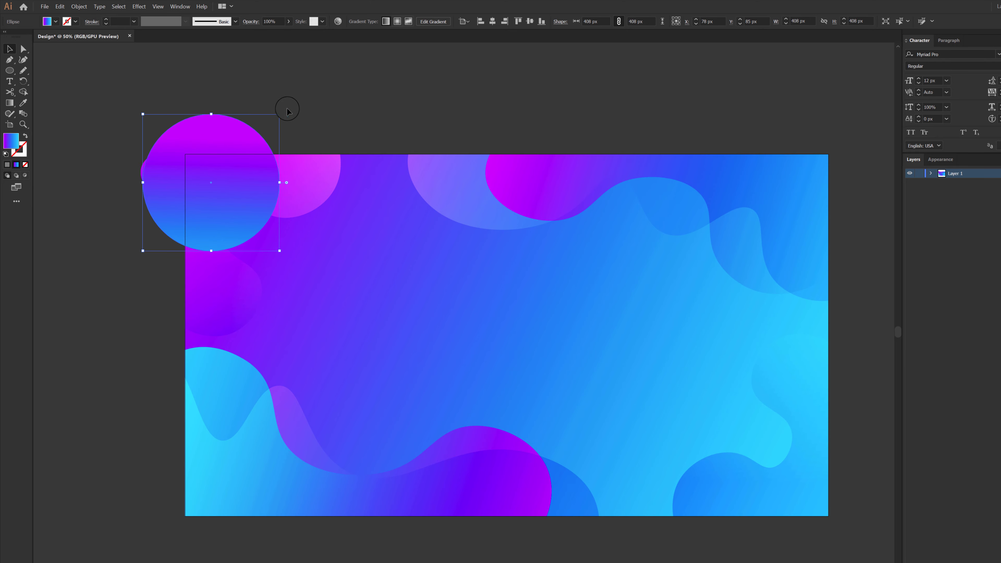
drag(283, 114, 180, 261)
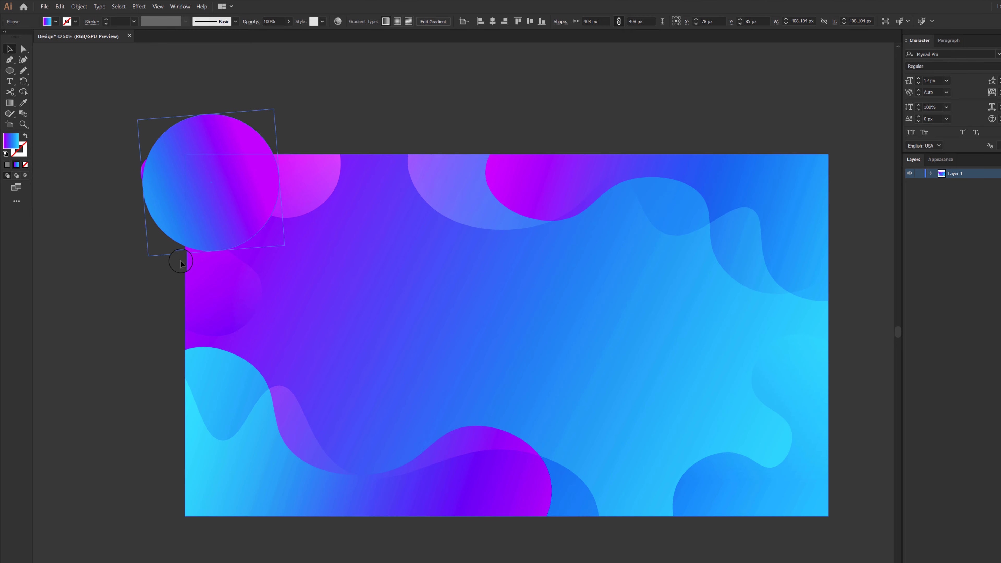
drag(241, 151, 210, 162)
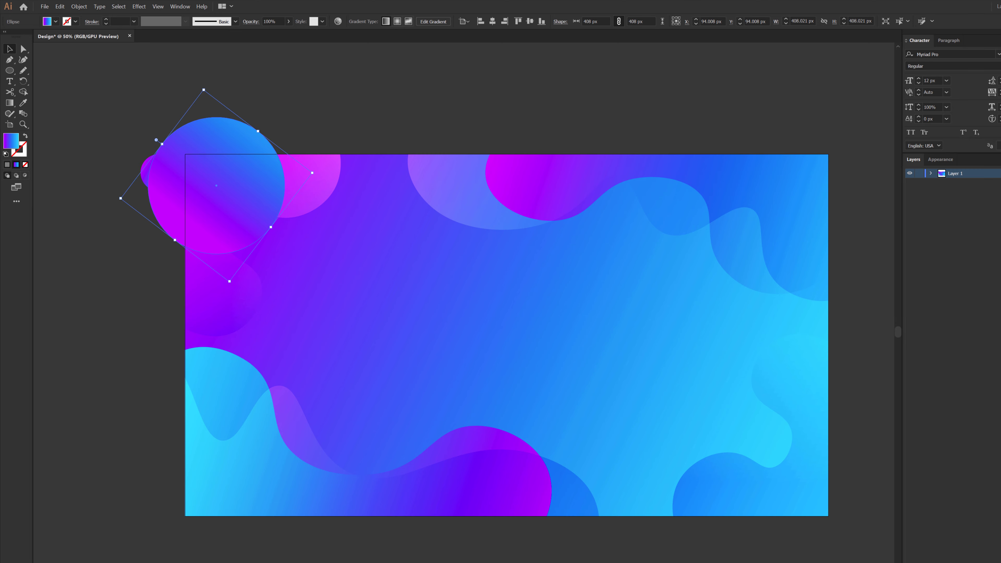
key(ctrl+shift+[)
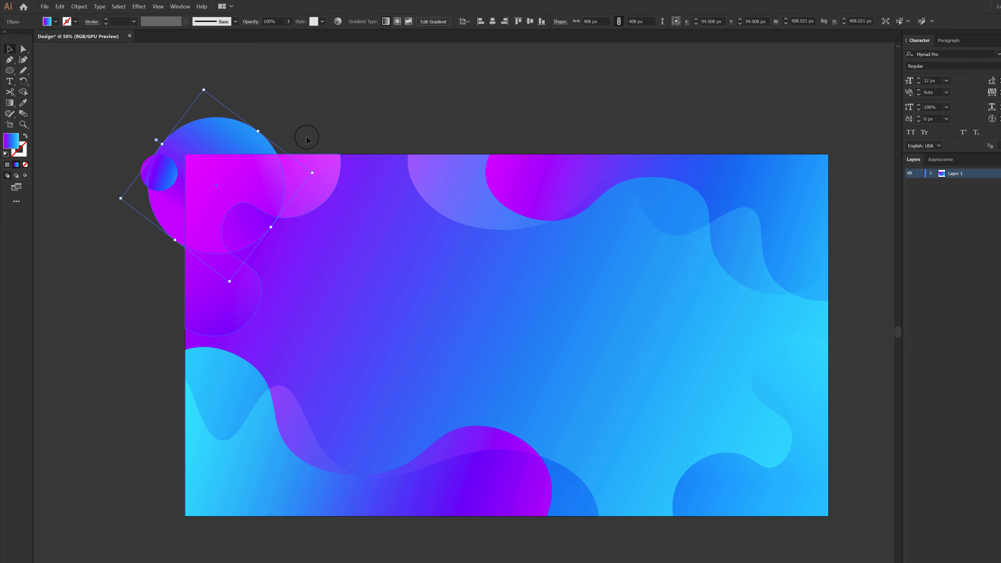
Enlarge the big circle, nudge it right and down, and rotate it further.
click(431, 93)
click(261, 207)
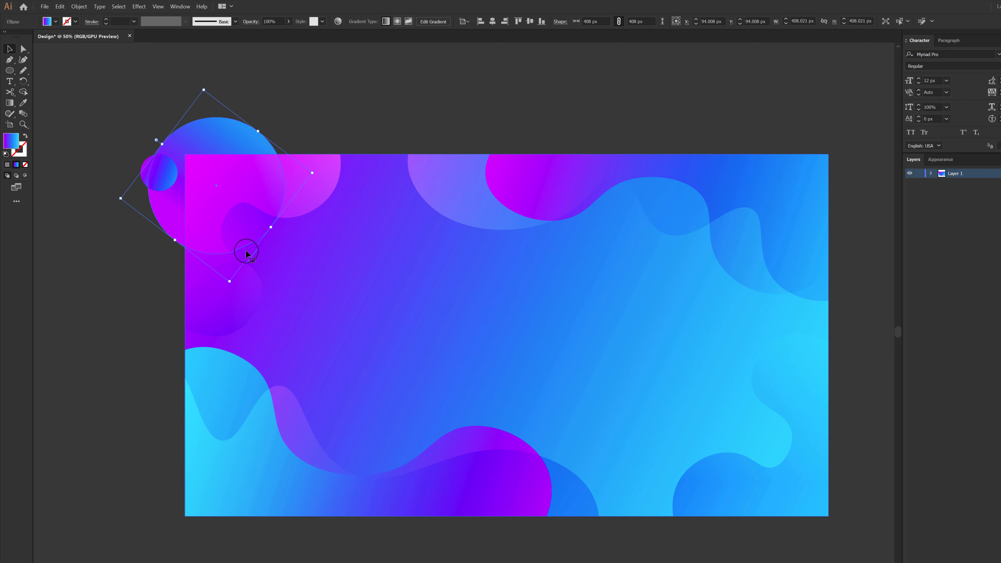
drag(229, 279, 233, 306)
drag(239, 221, 251, 225)
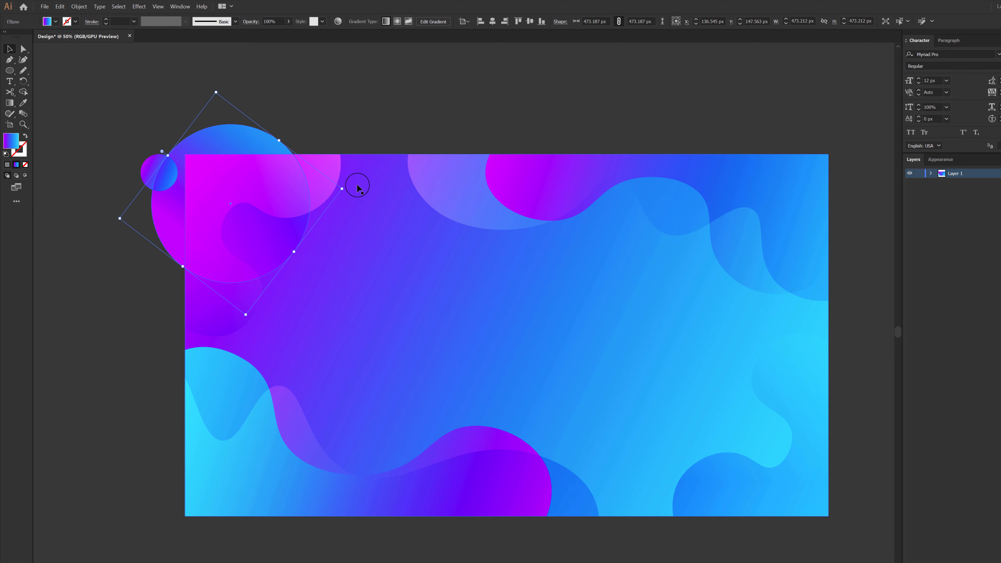
drag(345, 190, 334, 230)
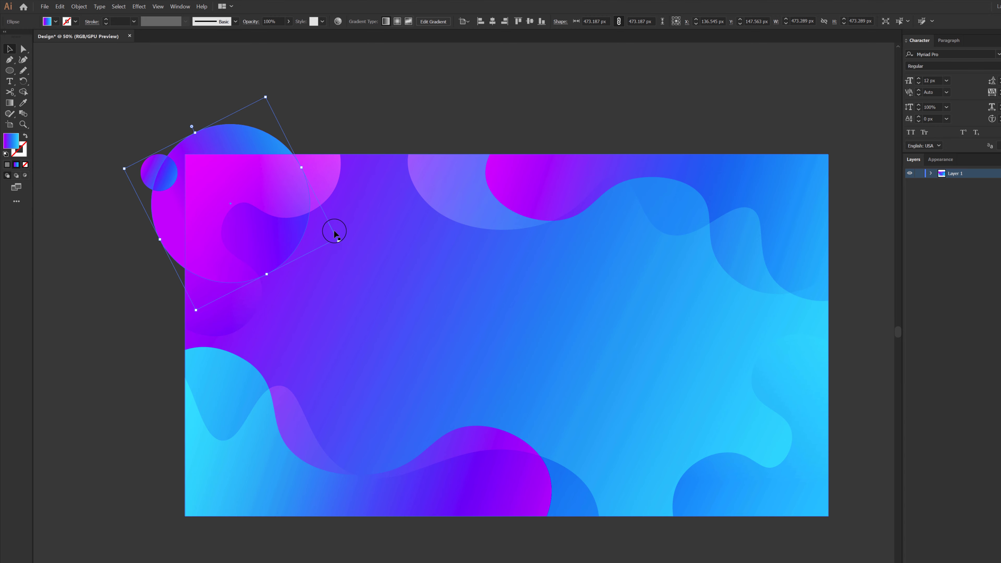
click(378, 81)
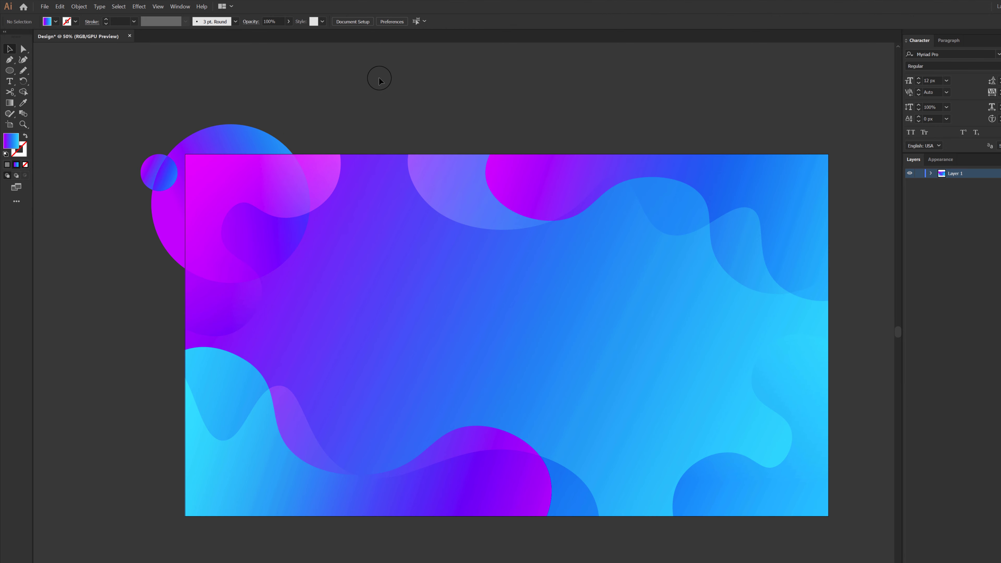
Trim the circle's part outside the artboard using Shape Builder with the background, then deselect.
click(243, 206)
shift+click(390, 246)
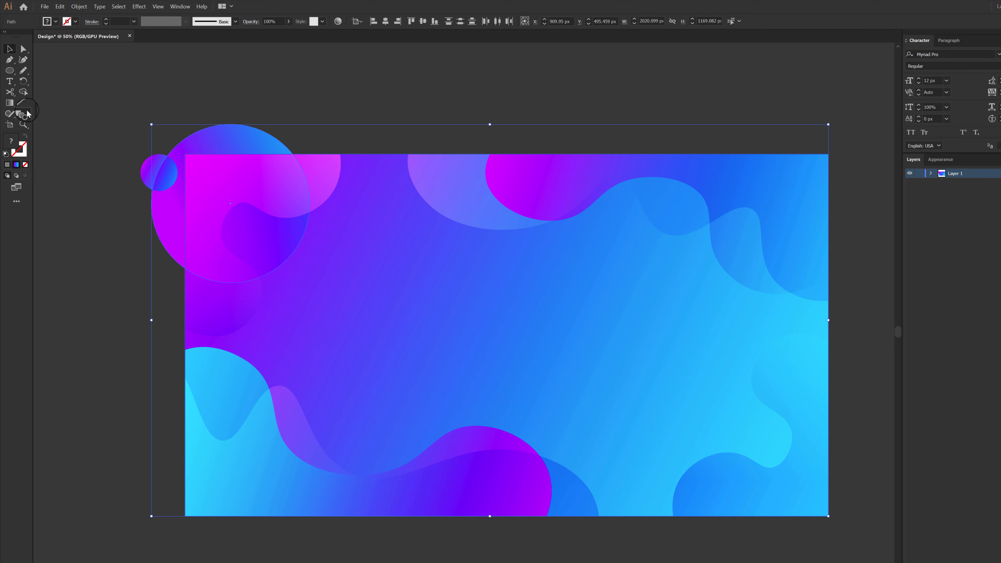
click(23, 92)
alt+click(171, 204)
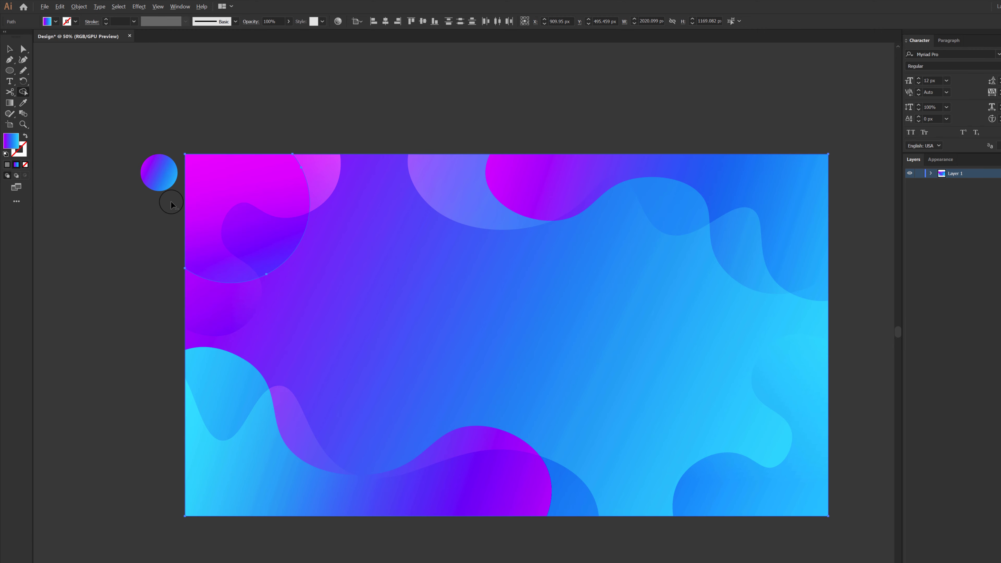
click(9, 49)
key(ctrl+shift+a)
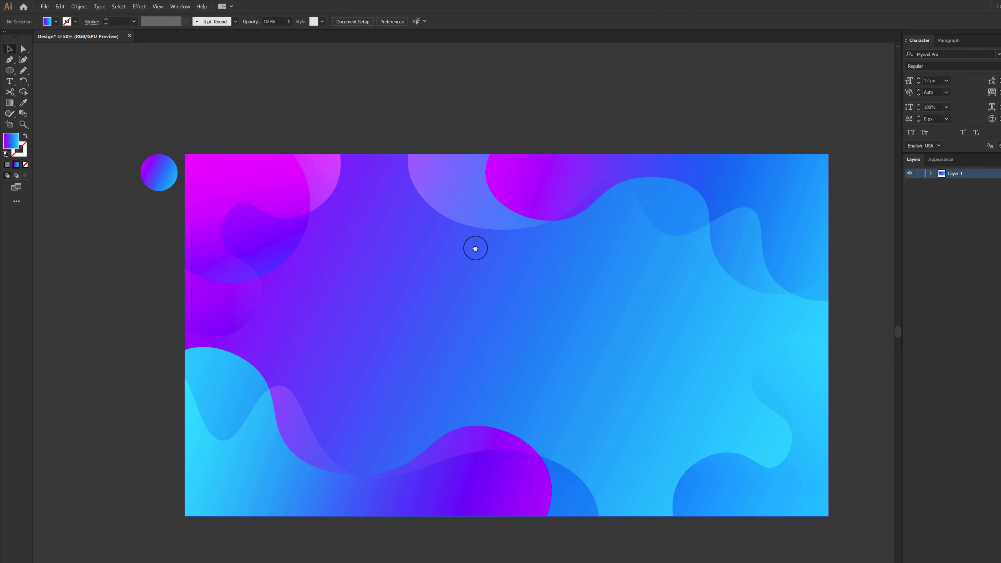
scroll(311, 163, right, 1)
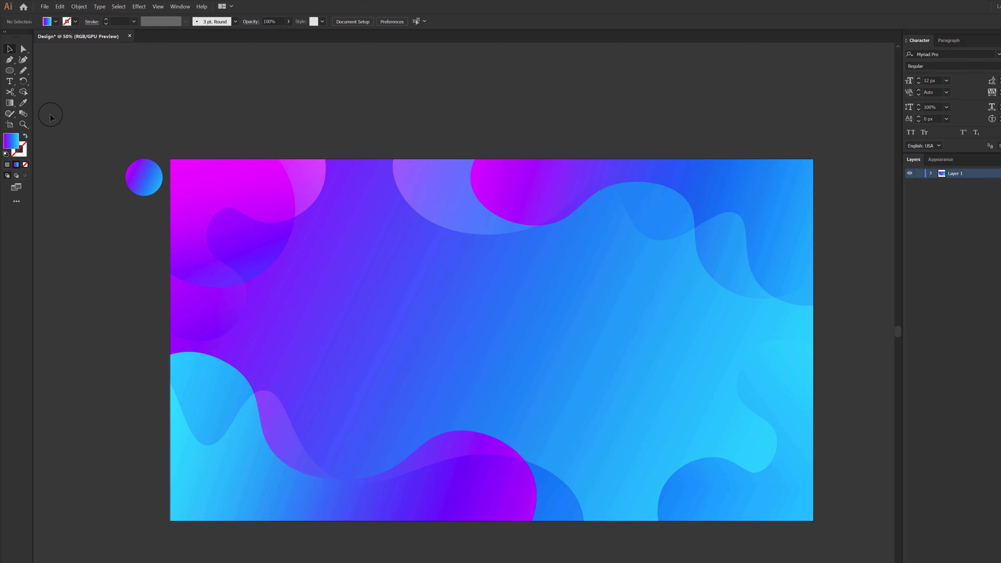
Draw a circle at the artboard's top-right corner and rotate it about 45°.
click(9, 71)
drag(755, 127, 824, 195)
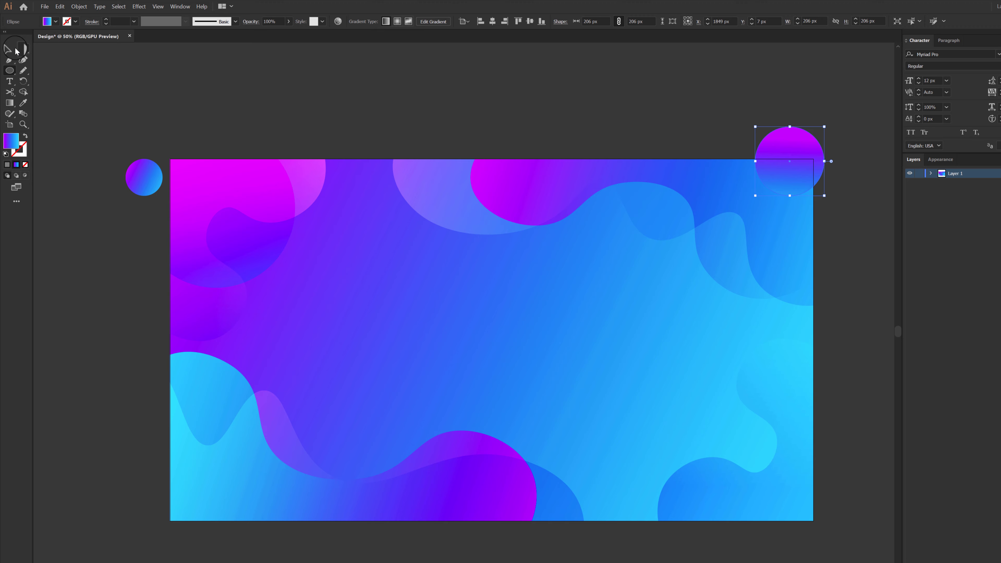
click(16, 51)
drag(738, 177, 738, 178)
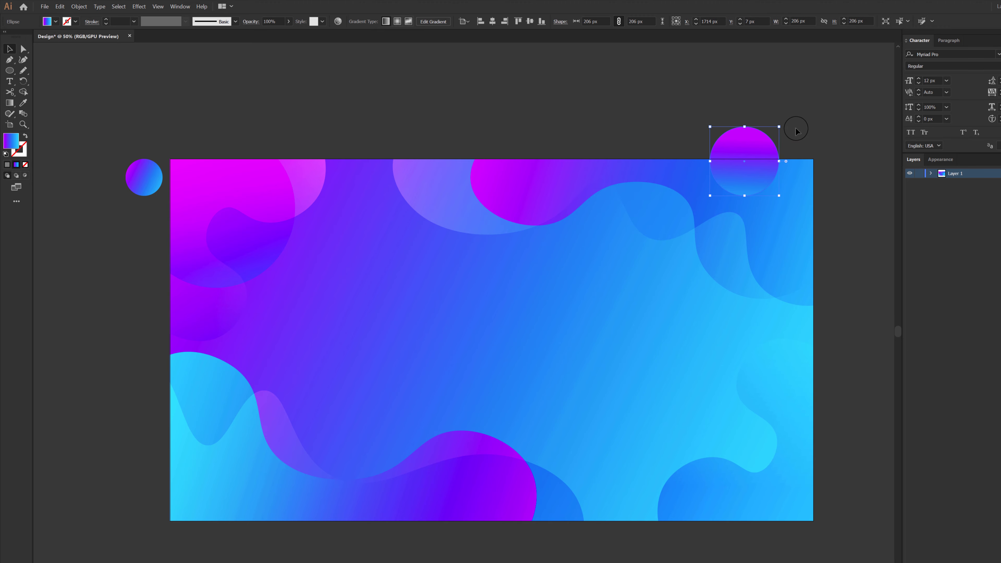
drag(799, 172, 748, 216)
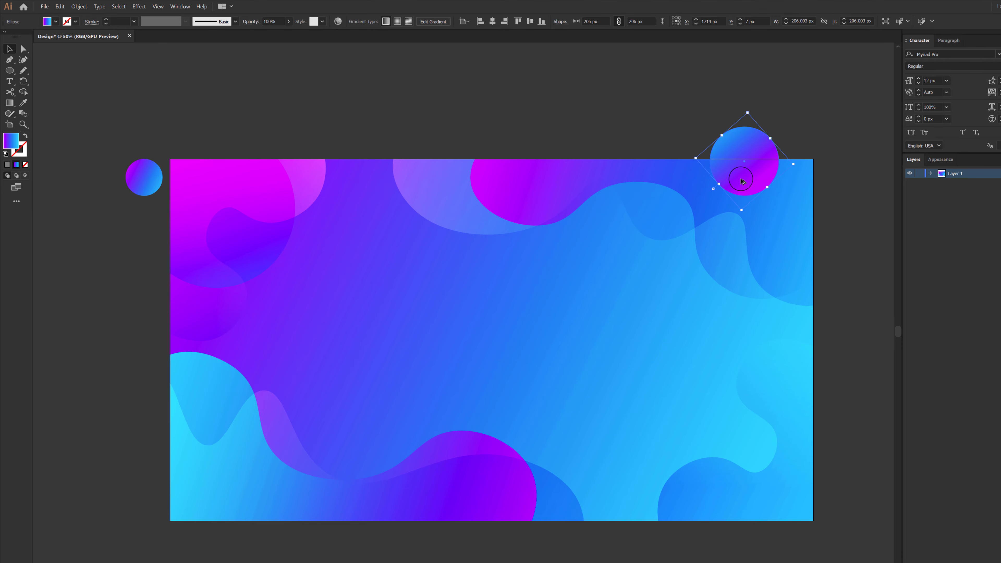
Copy the circle to the artboard's bottom-left corner and rotate the copy.
drag(737, 174, 183, 525)
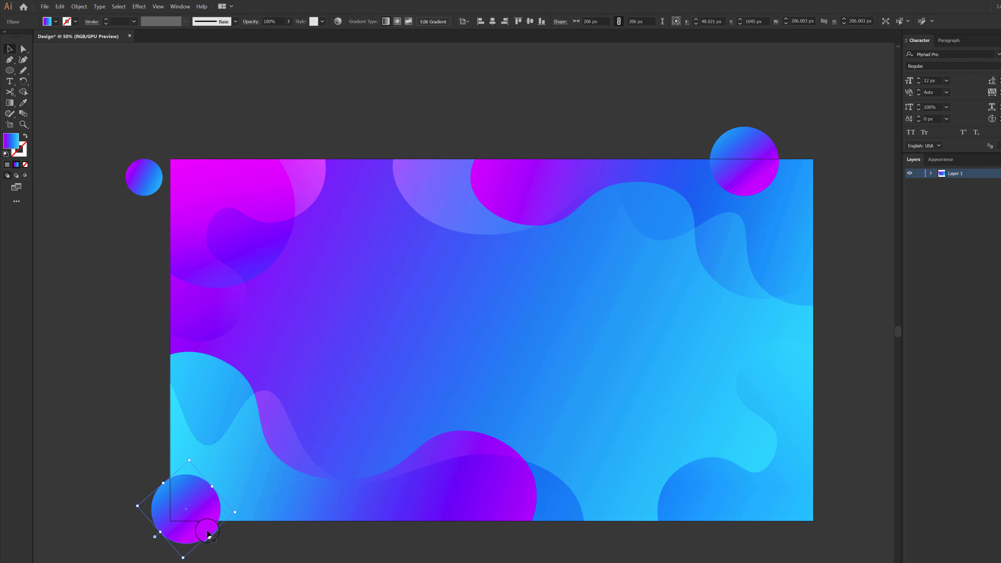
drag(238, 511, 185, 562)
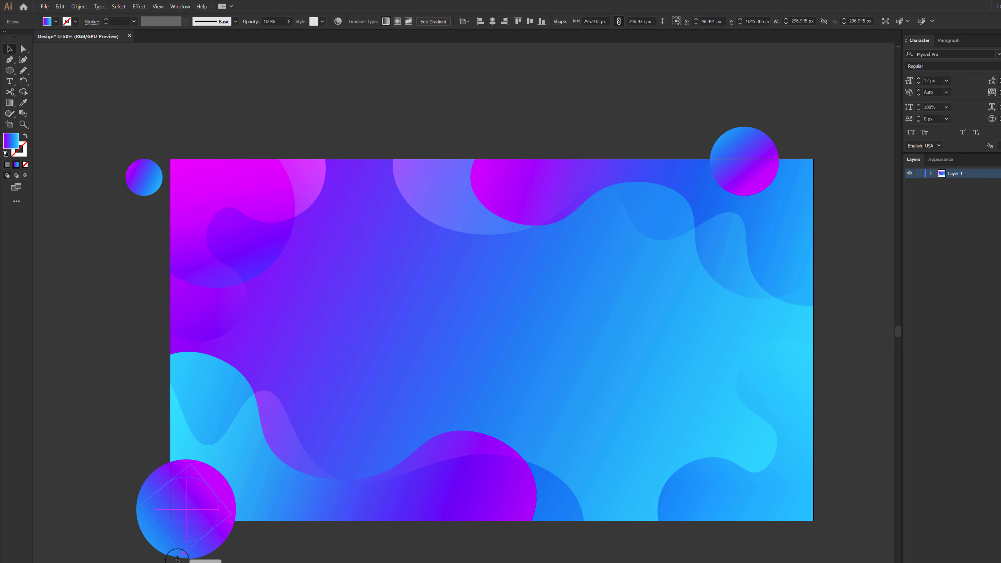
key(ctrl+z)
click(704, 469)
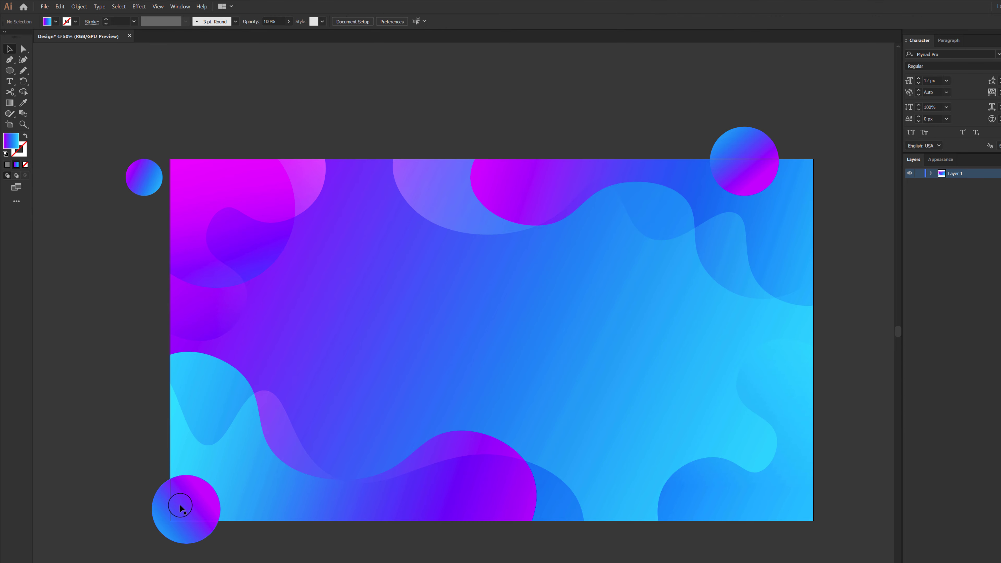
Add a tiny copy of the circle as a dot near the bottom-right.
drag(183, 505, 819, 494)
click(908, 544)
click(765, 487)
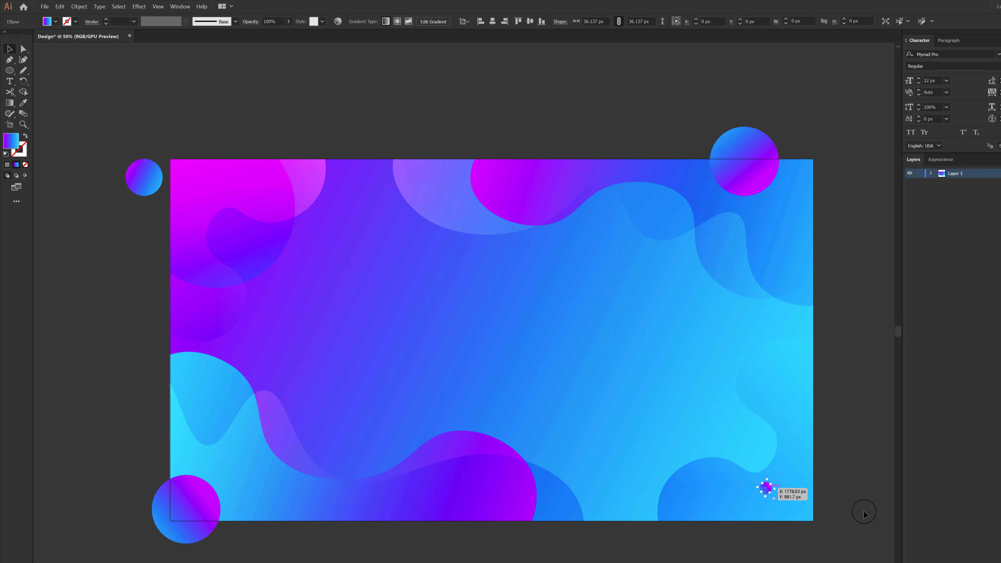
click(848, 508)
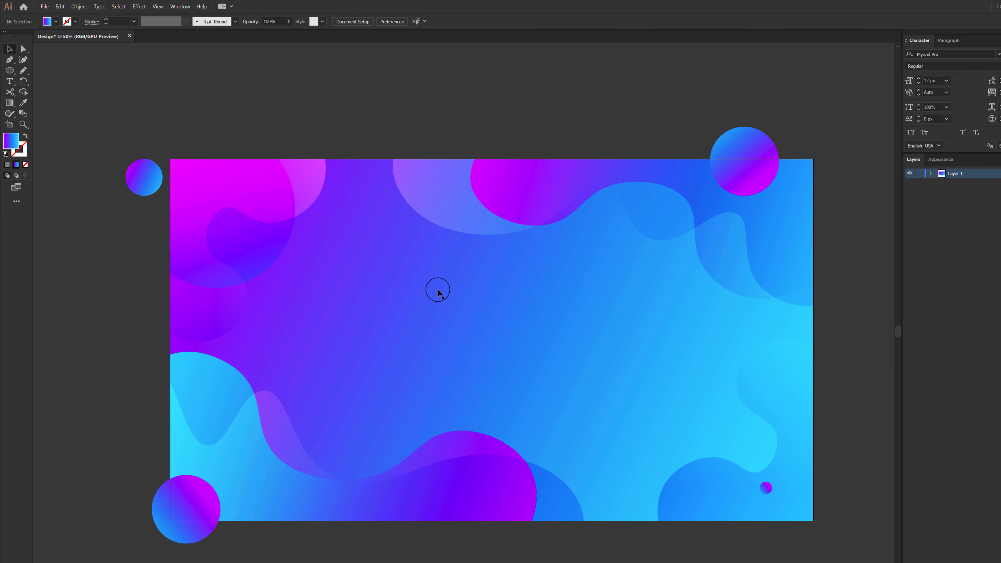
Trim away the corner circles' parts outside the artboard with Shape Builder.
click(199, 507)
shift+click(730, 170)
shift+click(536, 329)
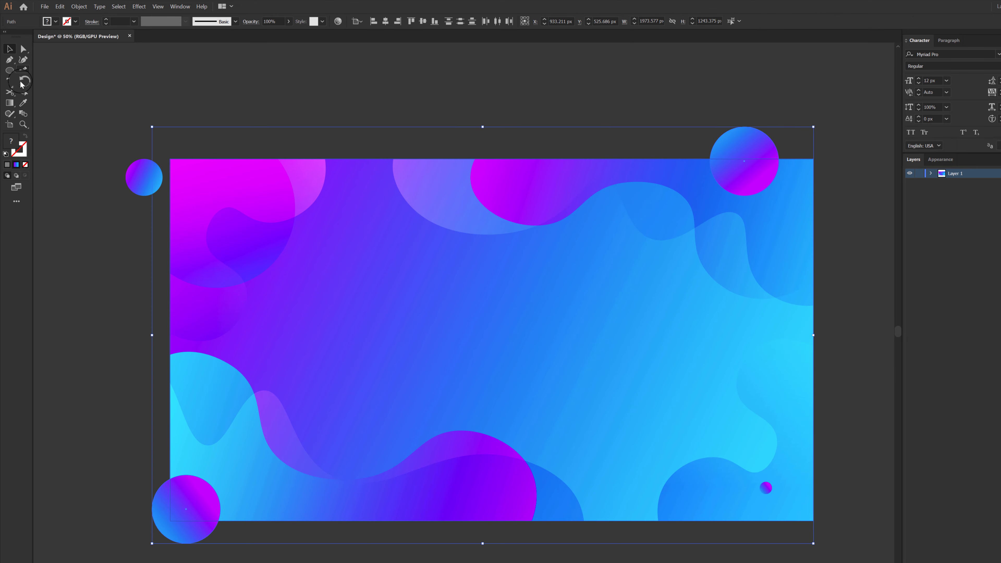
click(24, 103)
click(199, 508)
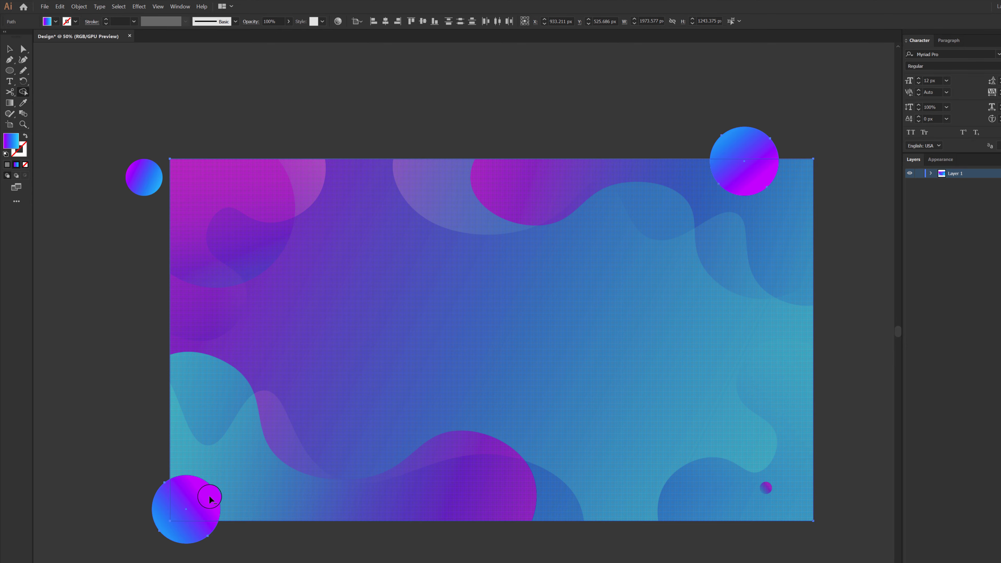
alt+click(169, 539)
alt+click(759, 148)
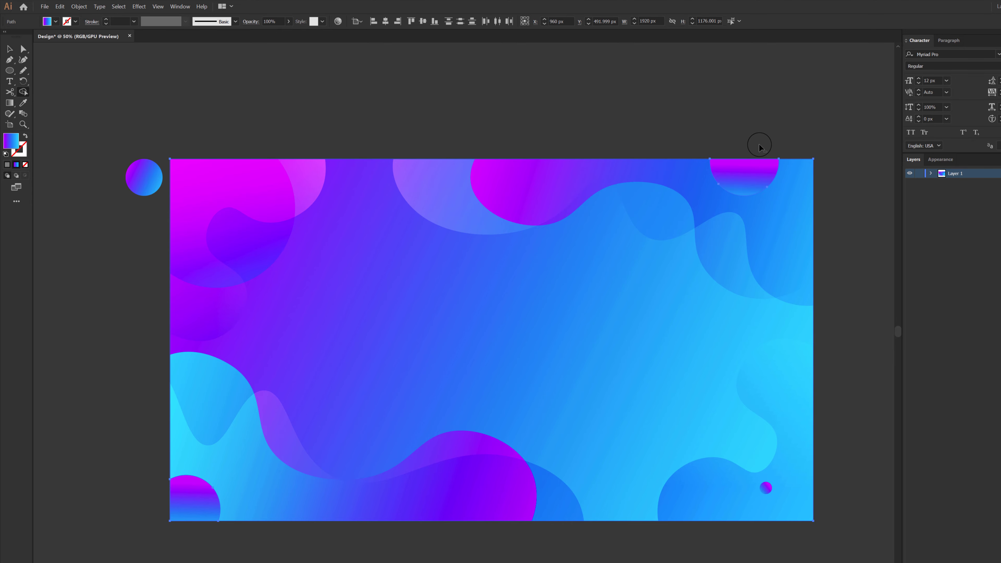
Copy the small dot upper-left, enlarge it to about 105 px, and place another copy lower down.
key(v)
click(733, 116)
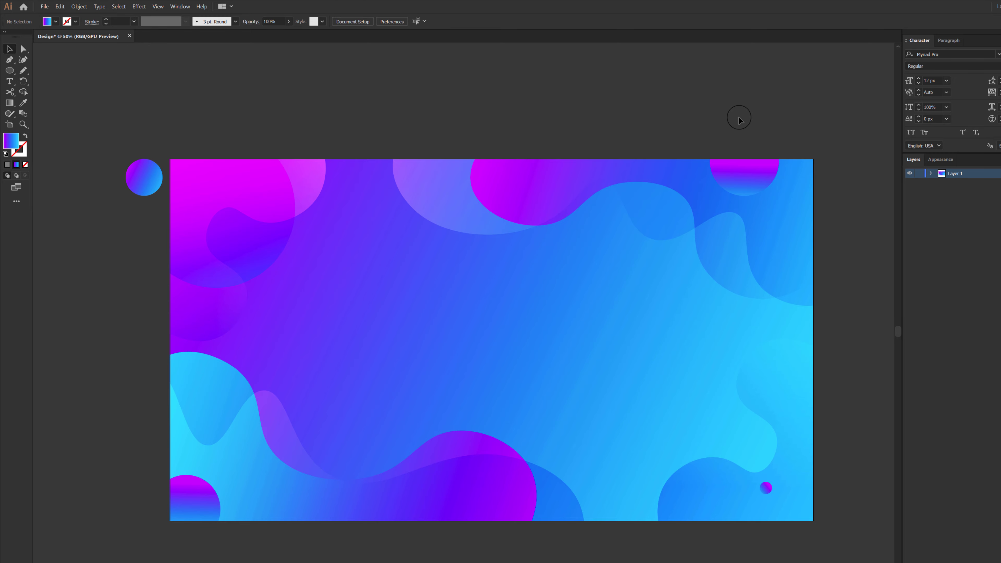
click(765, 489)
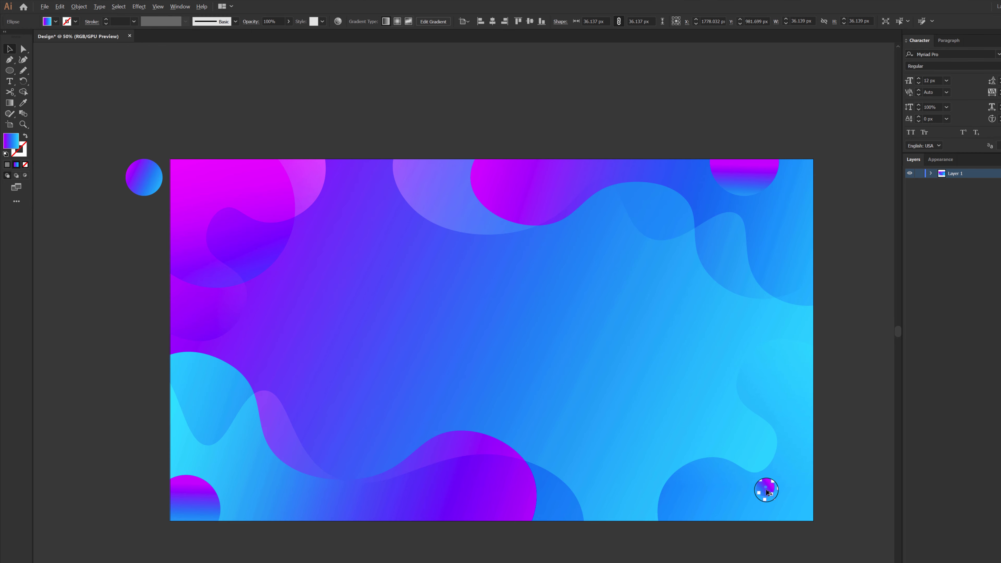
drag(767, 493, 370, 234)
click(402, 319)
click(373, 234)
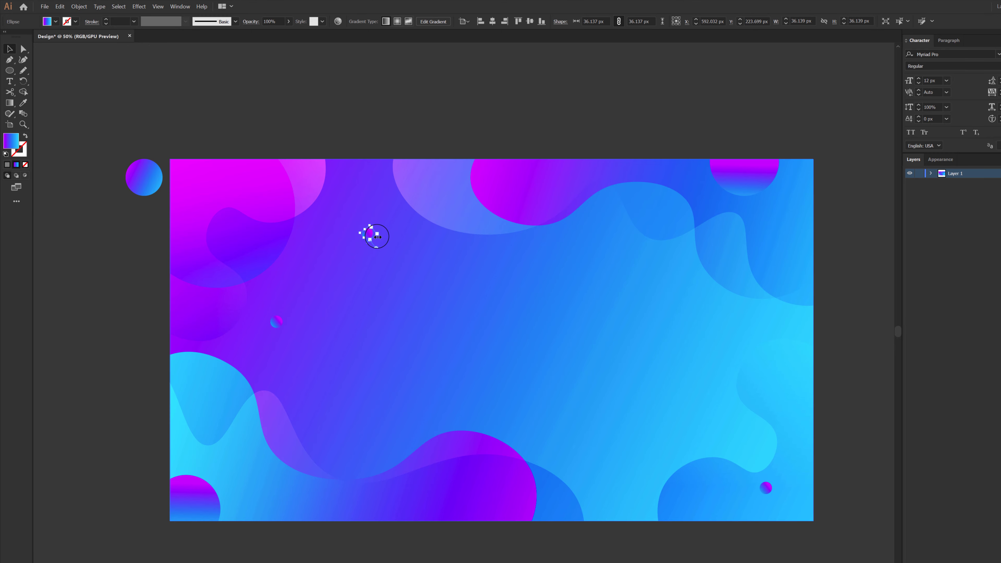
drag(377, 236, 715, 336)
click(81, 375)
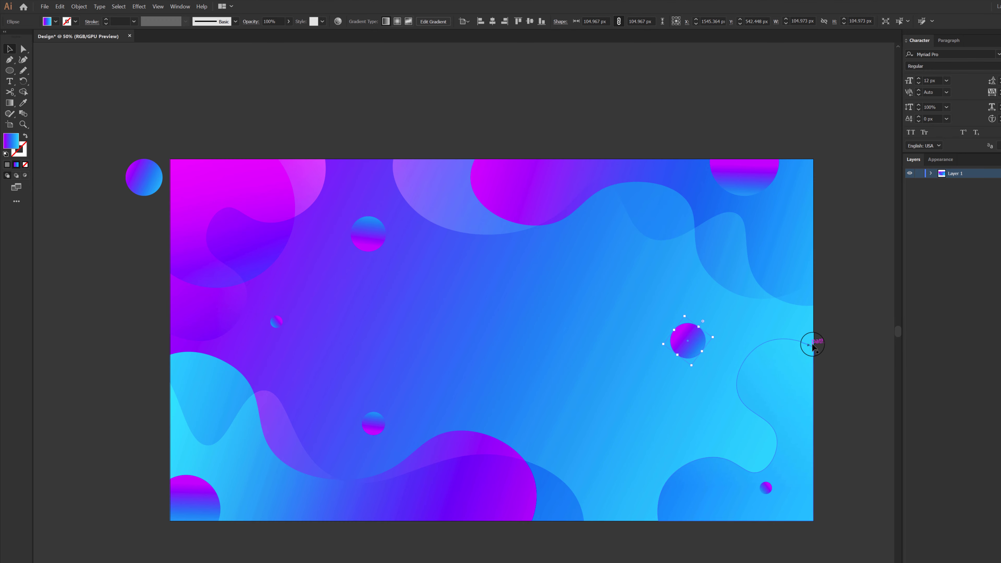
click(826, 334)
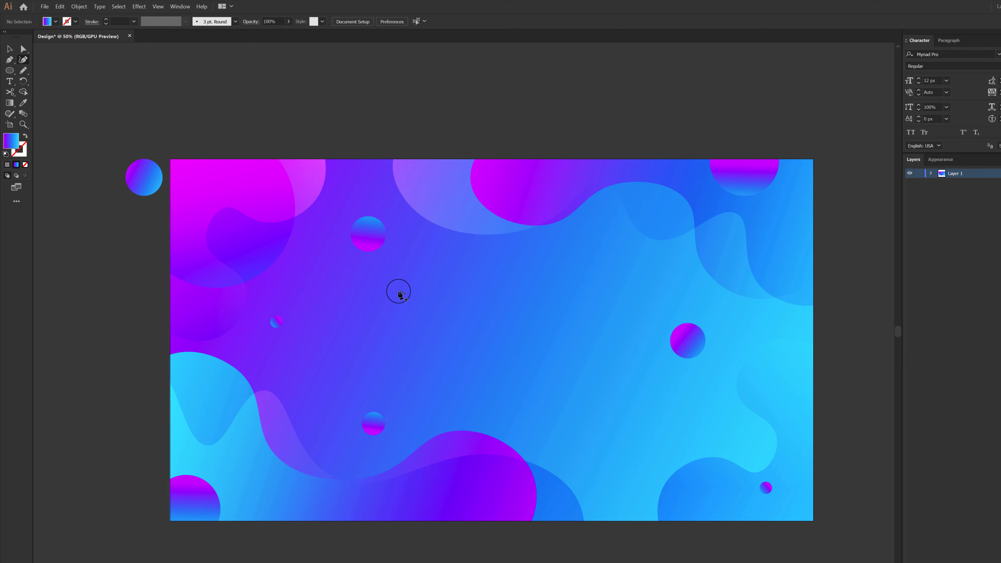
Draw a closed five-point wave blob in the centre with the Curvature tool, then adjust its lobes.
click(393, 290)
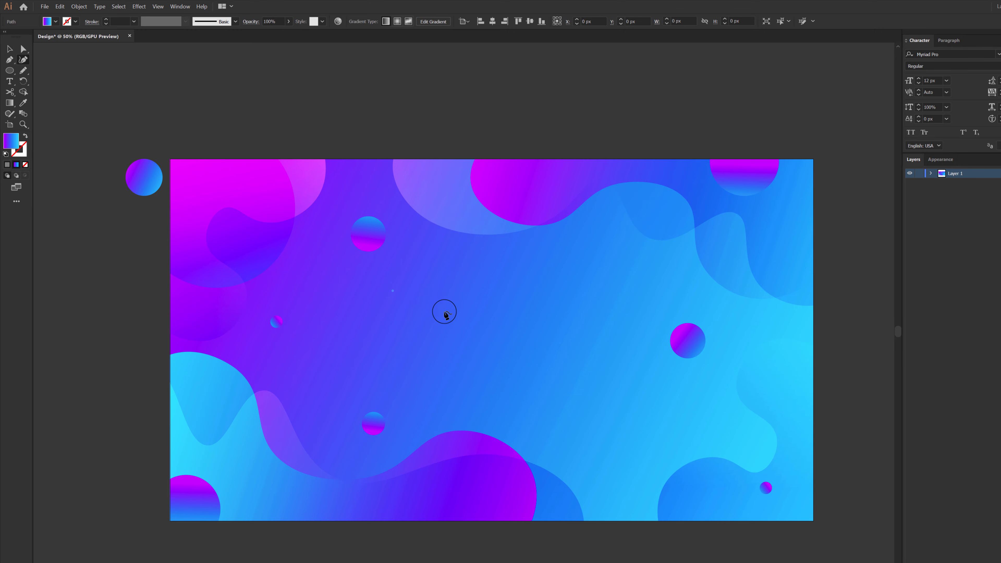
click(554, 272)
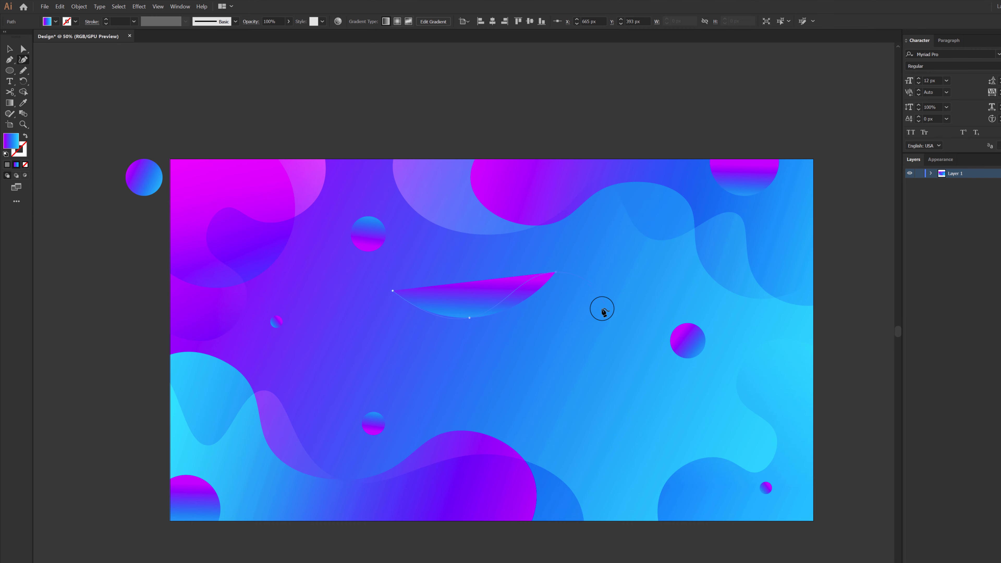
click(588, 315)
click(504, 395)
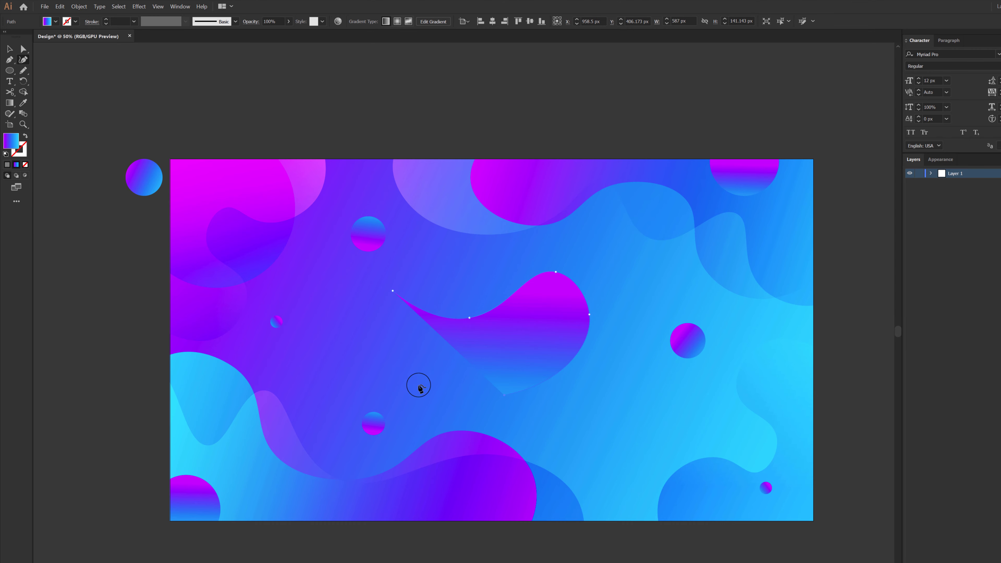
click(385, 352)
click(392, 290)
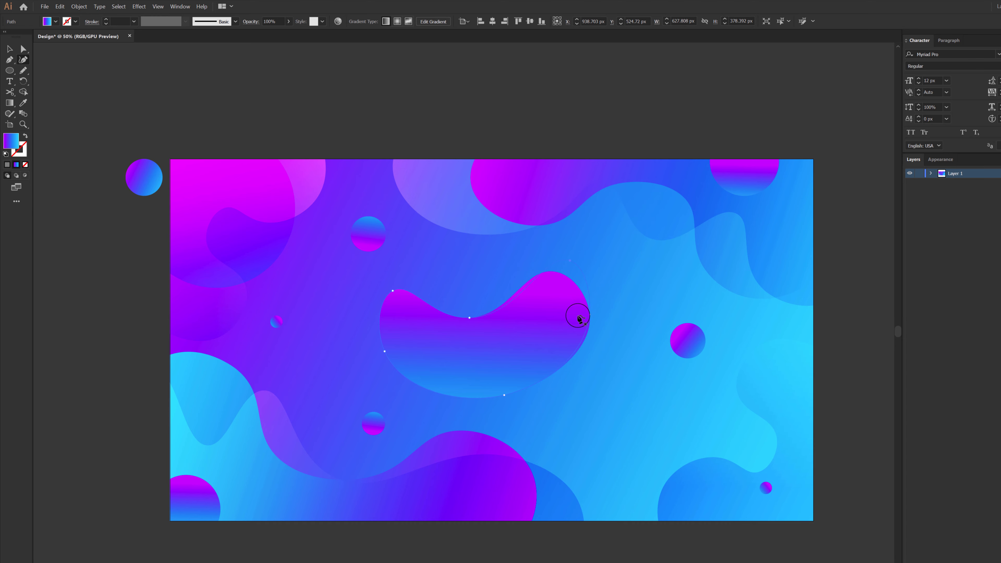
drag(577, 319, 587, 319)
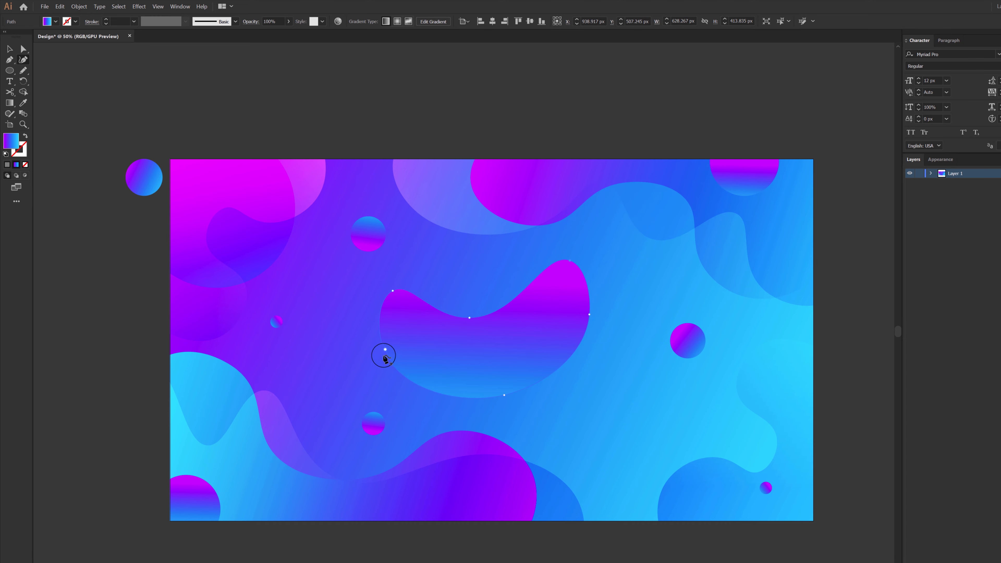
drag(410, 359, 402, 353)
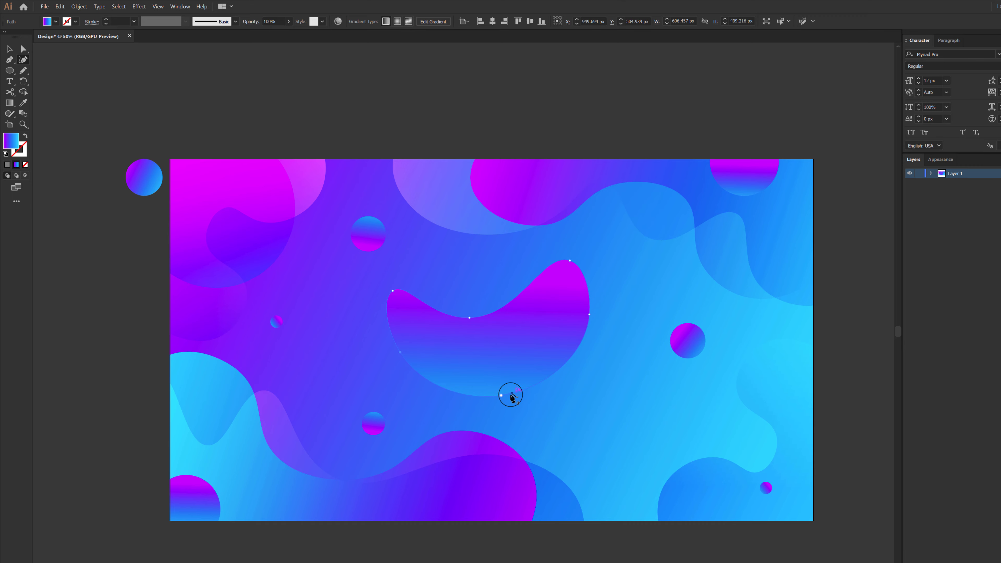
Smooth the blob's bottom, add a top-edge anchor, and run its gradient horizontally blue-to-magenta.
click(551, 387)
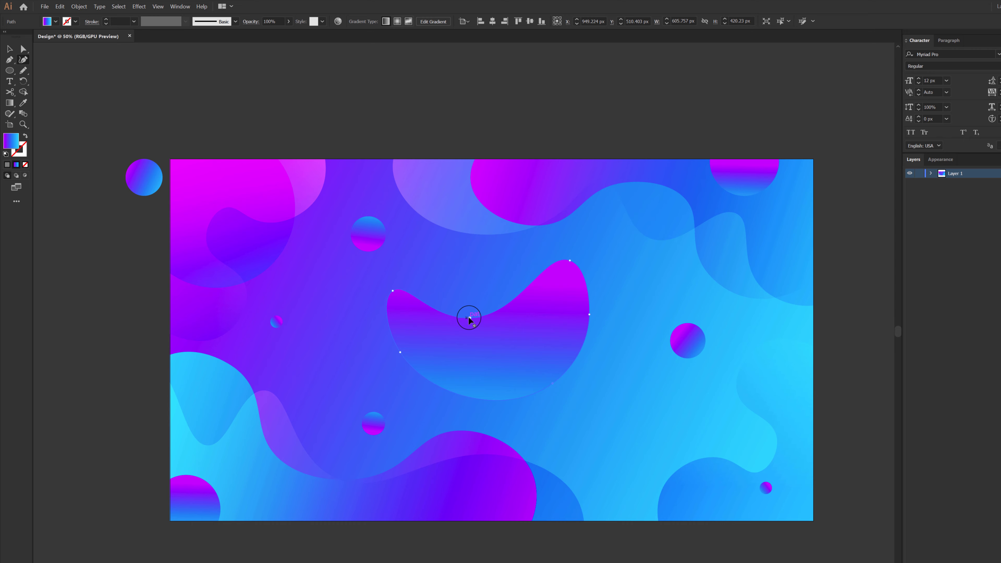
click(477, 308)
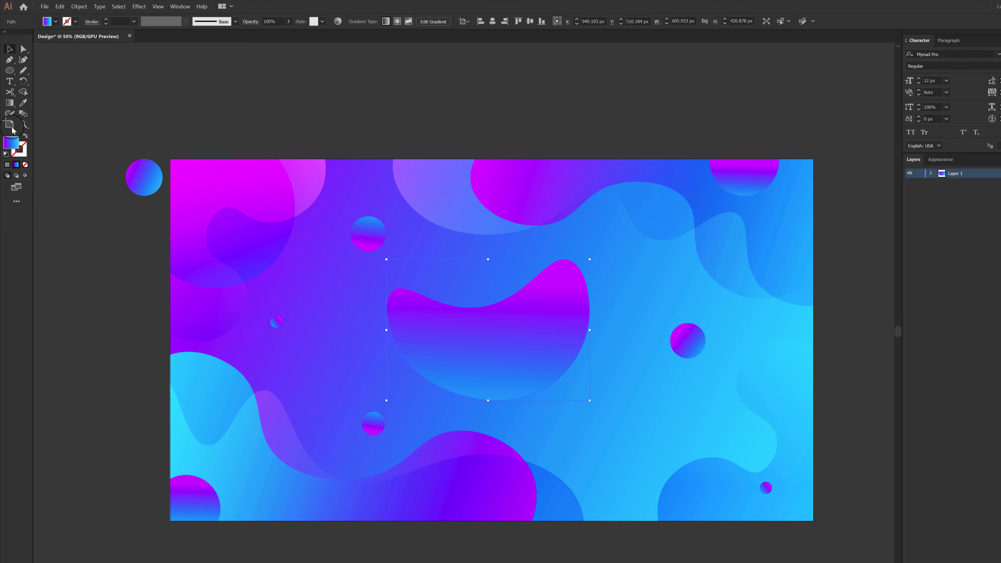
click(10, 102)
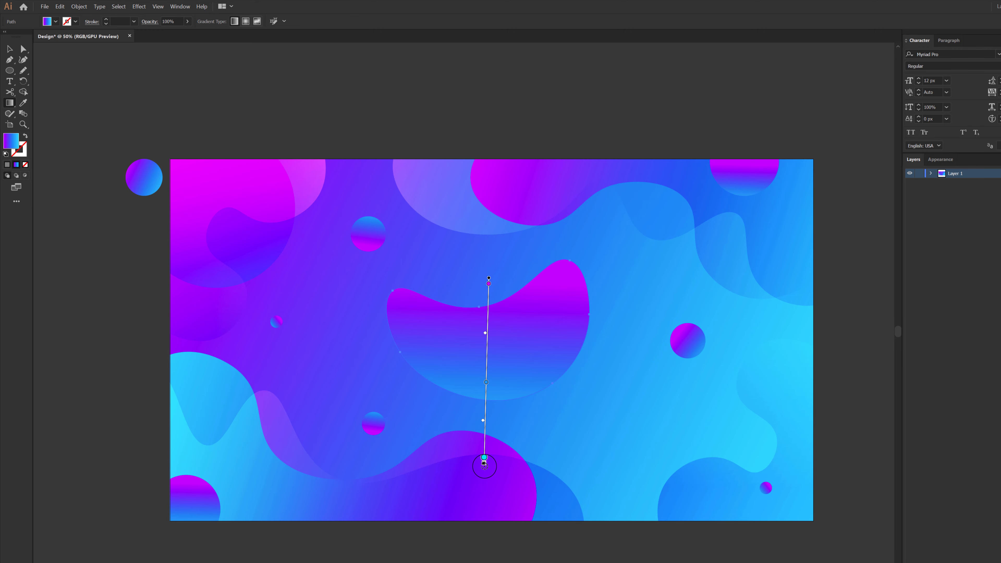
mouse_move(485, 468)
mouse_down()
mouse_move(554, 445)
mouse_move(594, 329)
mouse_move(595, 272)
mouse_move(374, 368)
mouse_move(334, 320)
mouse_move(348, 286)
mouse_up()
drag(459, 333, 573, 329)
mouse_move(421, 333)
mouse_down()
mouse_move(252, 336)
mouse_move(154, 354)
mouse_up()
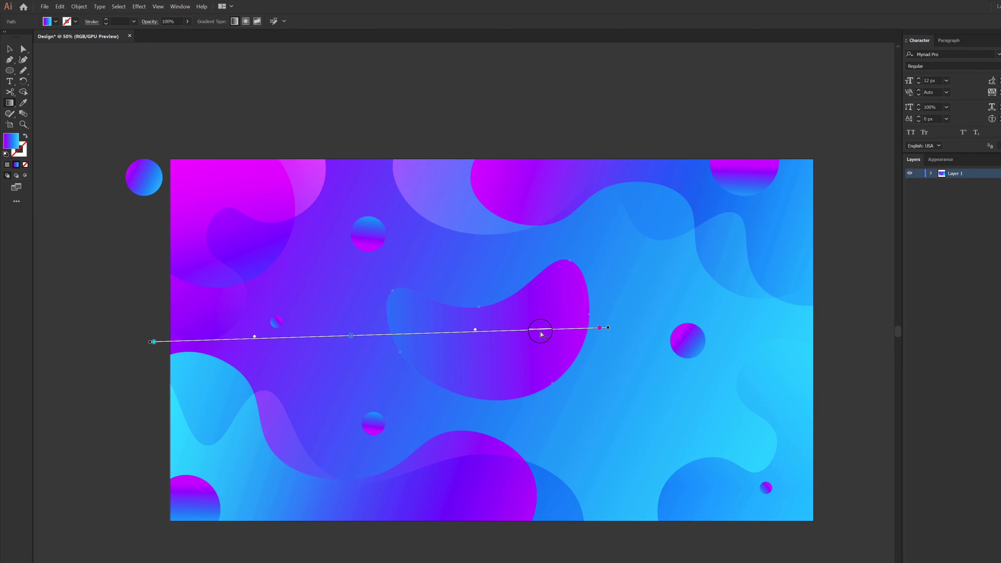
drag(534, 333, 553, 333)
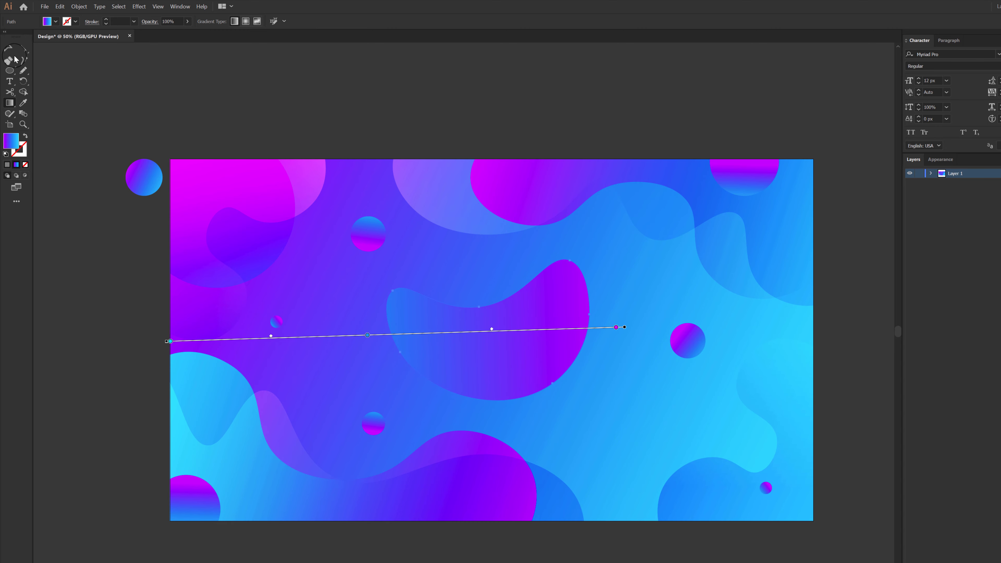
click(10, 49)
Place a copy of the small gradient circle over the blob's right edge in Soft Light blending.
click(323, 118)
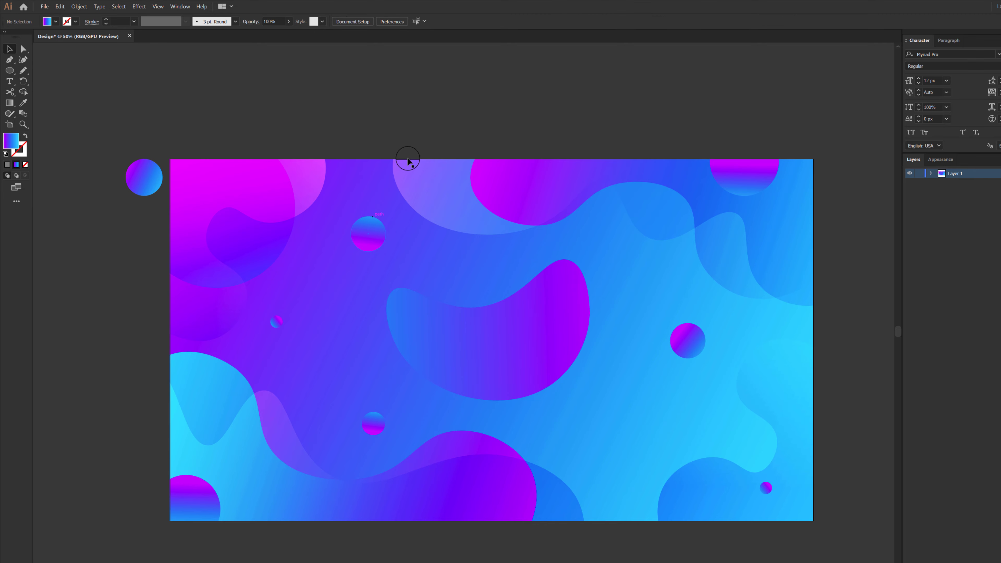
drag(690, 341, 583, 336)
drag(602, 352, 623, 335)
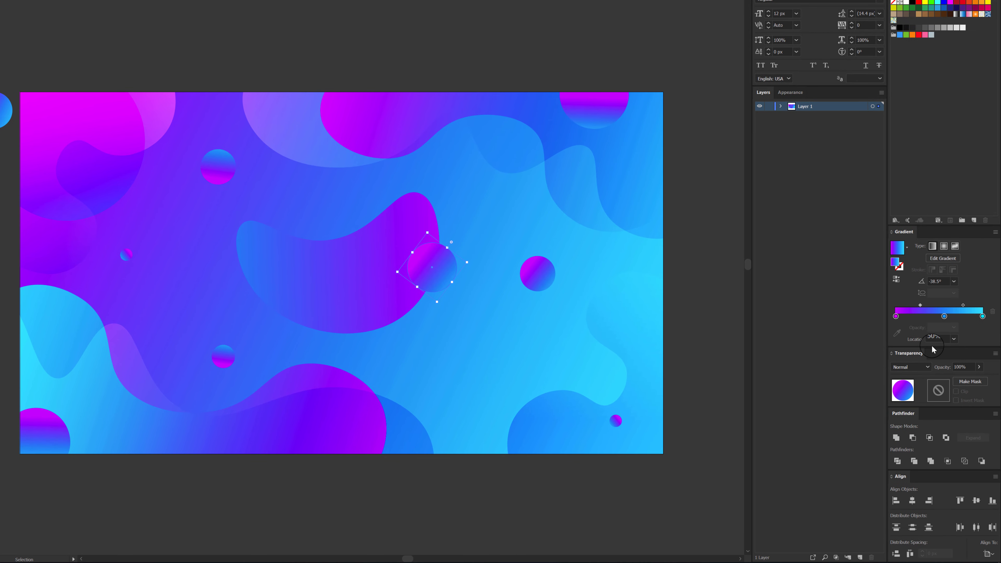
click(909, 366)
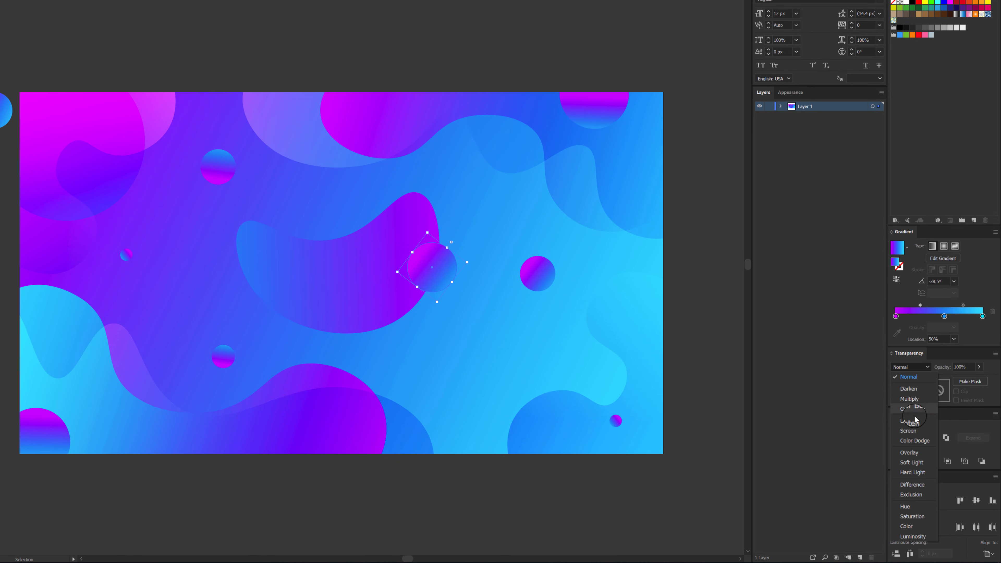
click(911, 462)
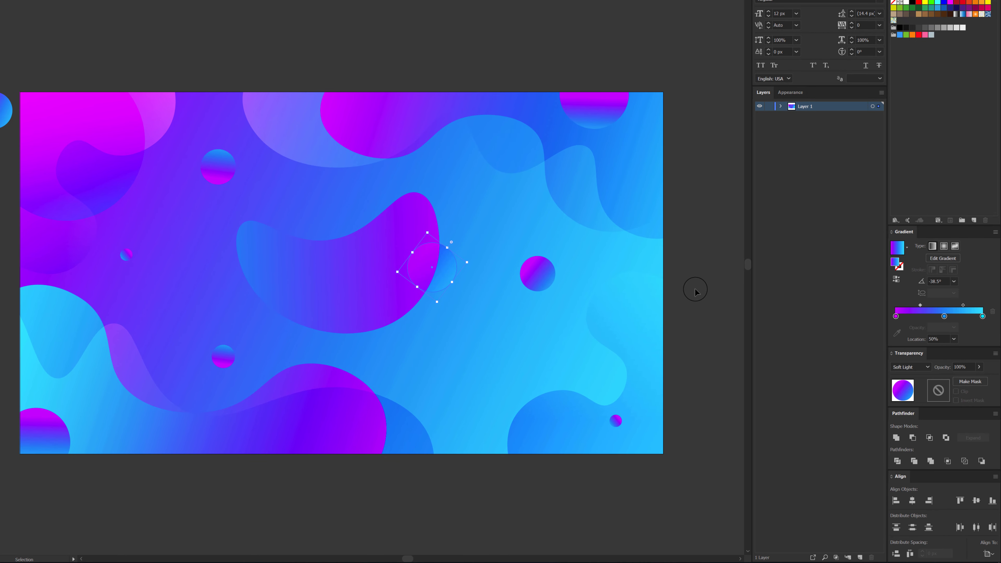
Enlarge the soft-light circle and place another copy of it further left.
click(512, 486)
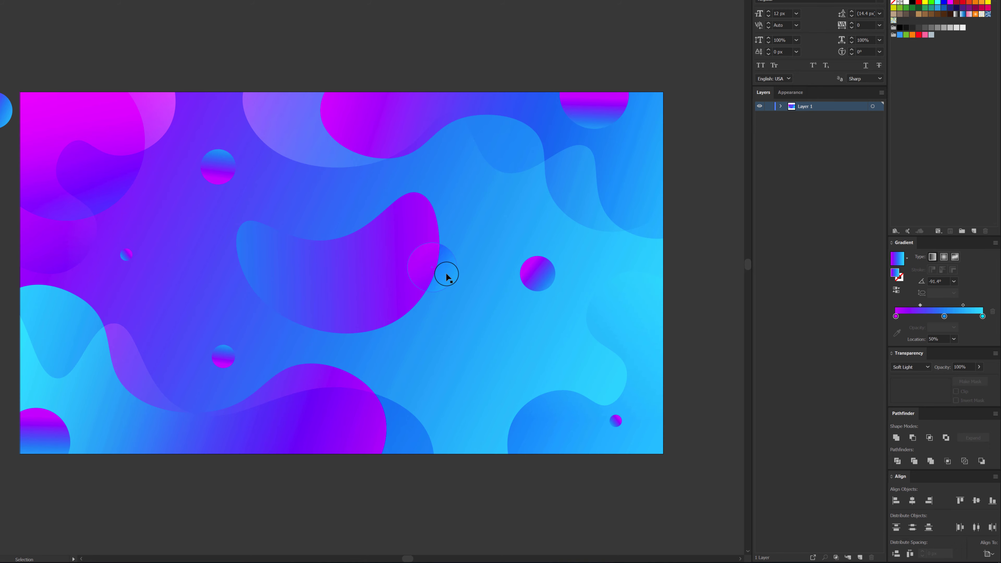
click(454, 290)
mouse_move(437, 302)
mouse_down()
mouse_move(442, 324)
mouse_move(442, 313)
mouse_up()
click(703, 311)
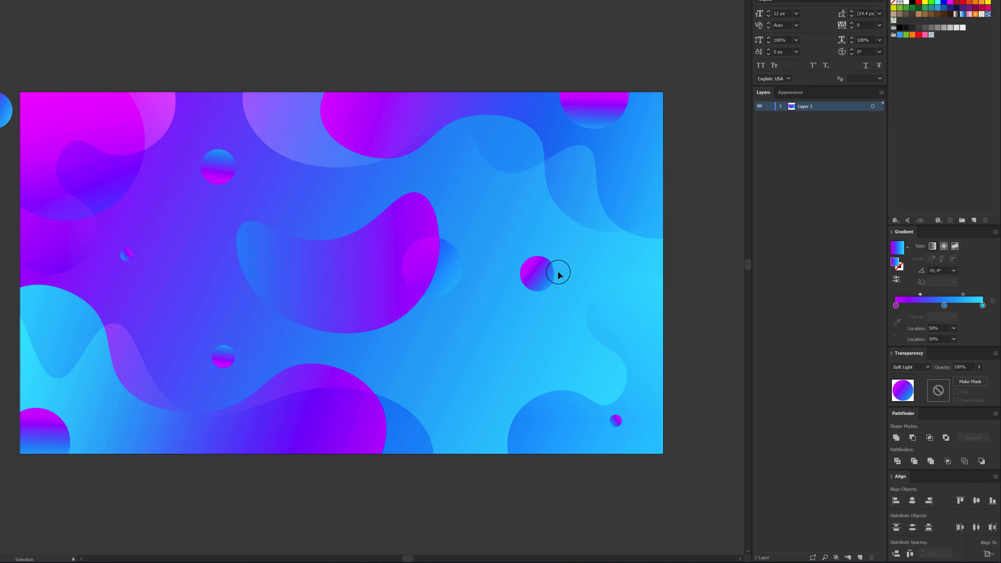
click(449, 275)
drag(449, 275, 335, 430)
click(392, 496)
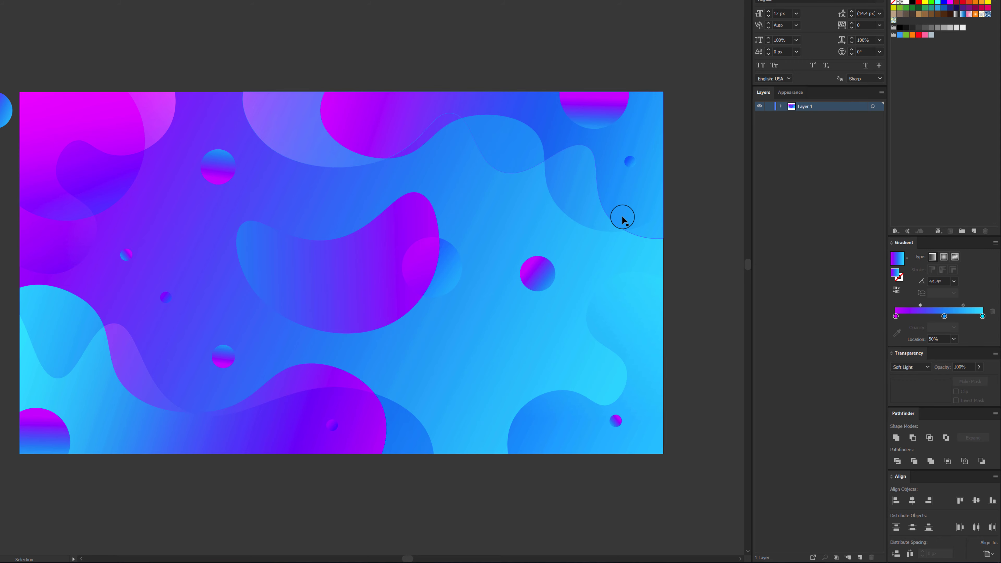
Rotate the lower and upper small circles so their gradients run diagonally.
click(125, 256)
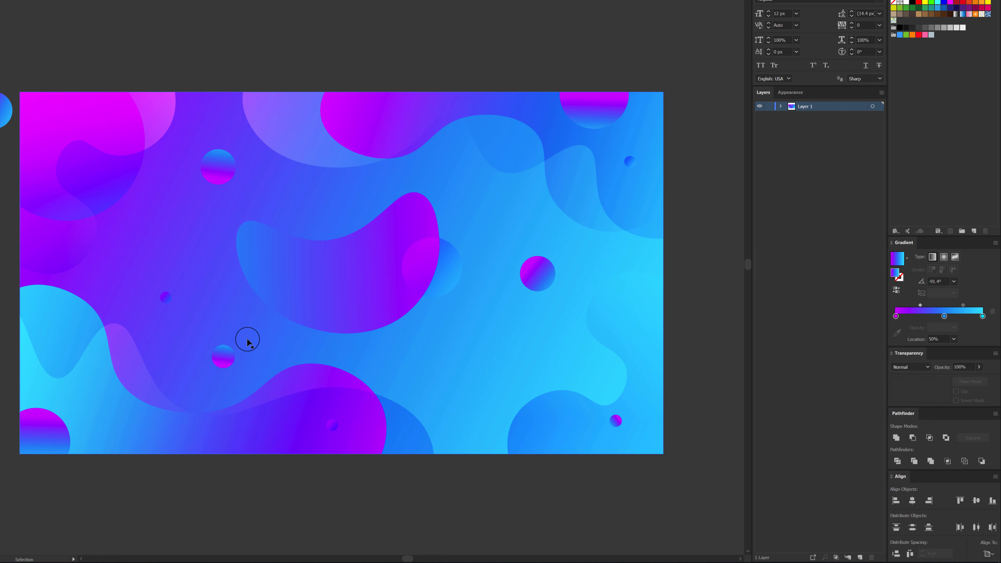
click(221, 354)
drag(240, 346, 224, 386)
click(217, 162)
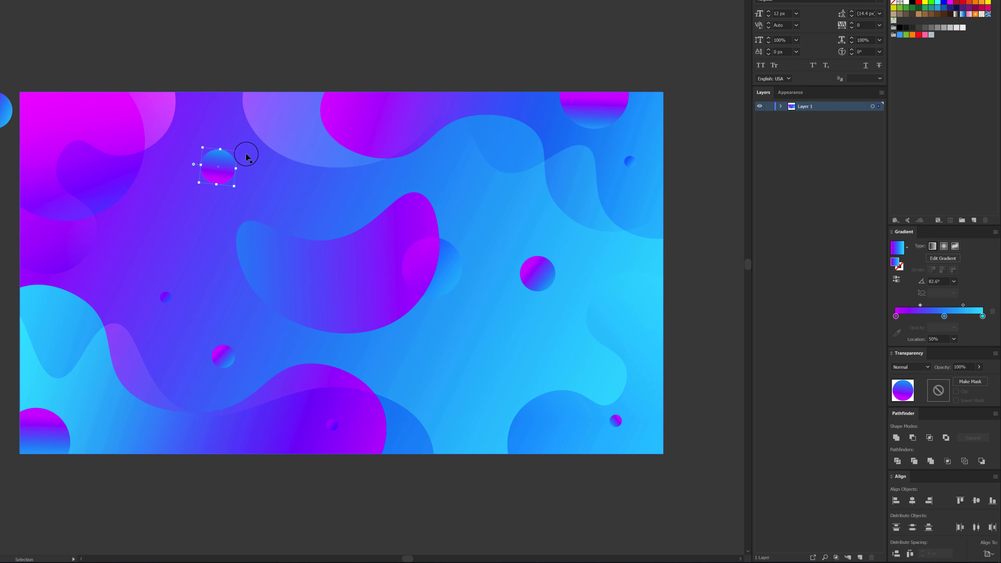
drag(241, 149, 219, 190)
click(686, 233)
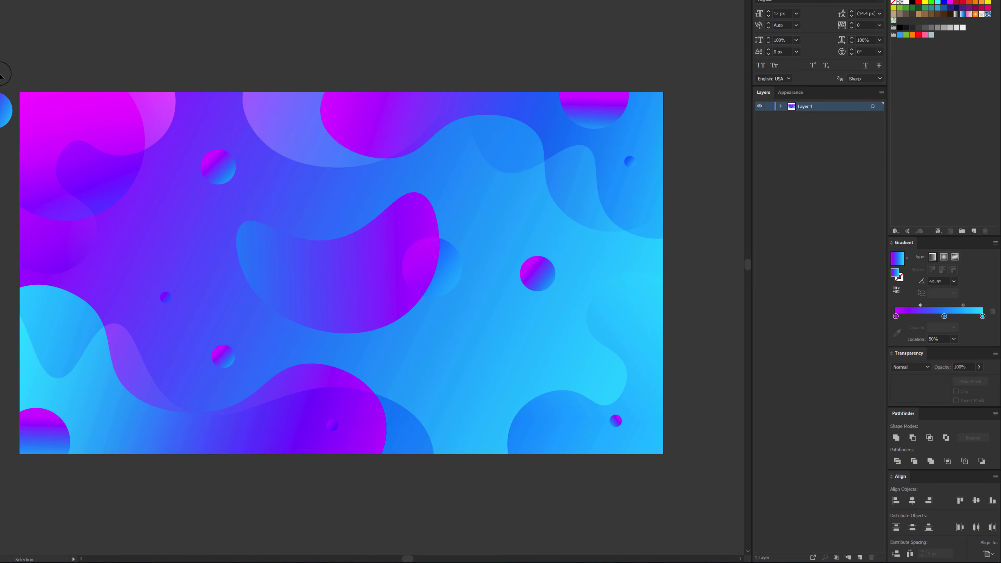
drag(64, 209, 90, 194)
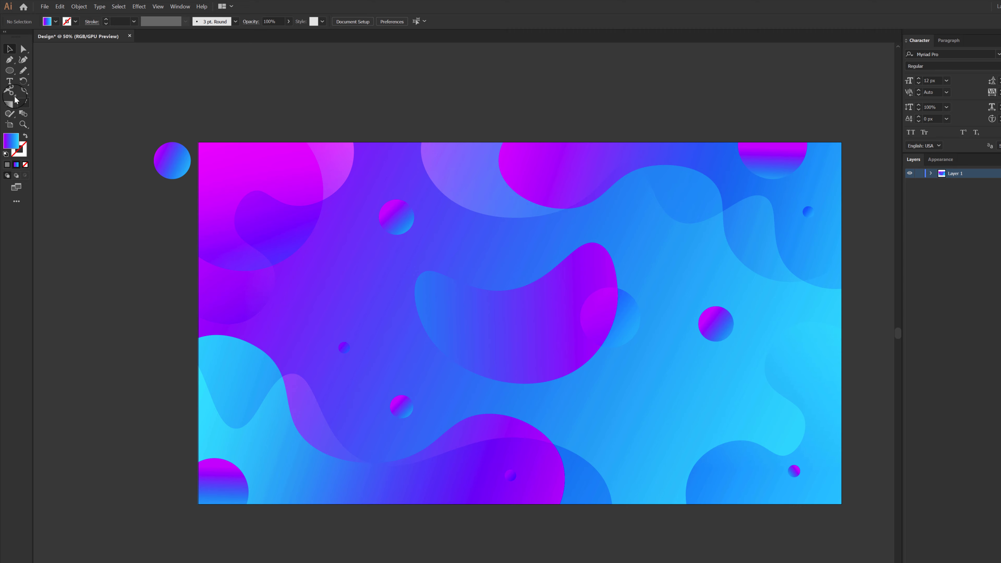
Draw a circle left of the artboard and fill it with a Basic Graphics_Lines horizontal pattern.
click(10, 71)
drag(95, 268, 187, 360)
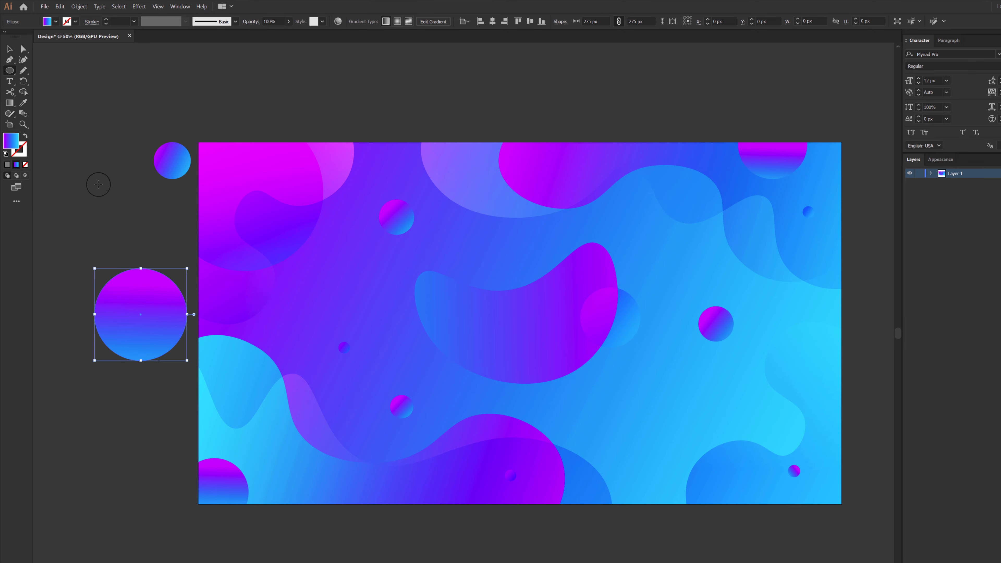
click(10, 49)
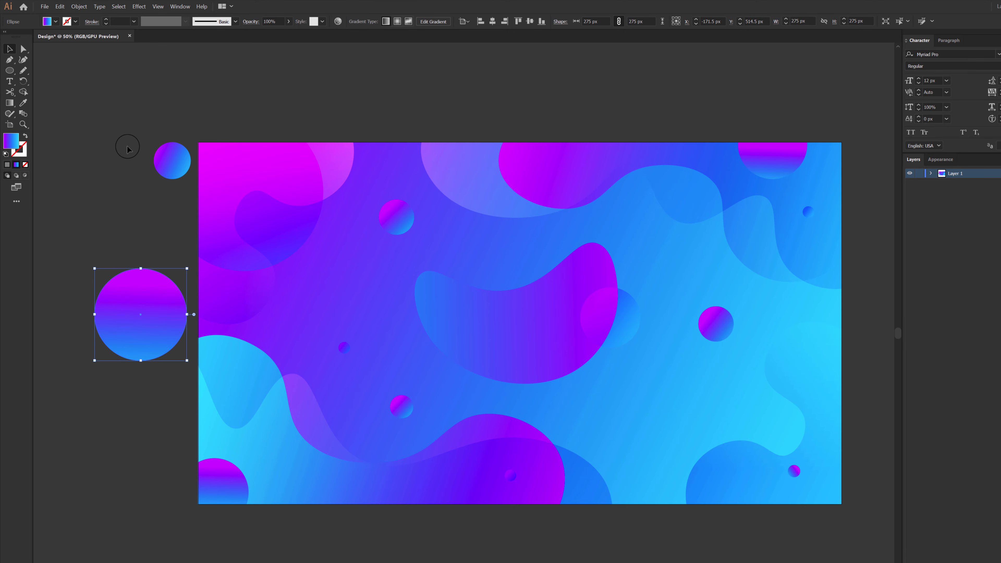
click(55, 21)
click(7, 147)
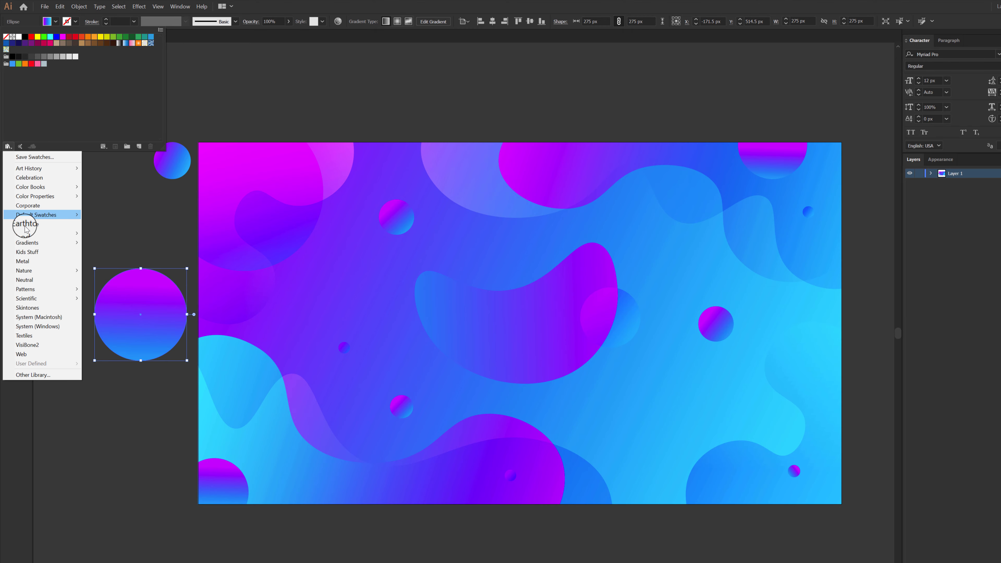
mouse_move(45, 289)
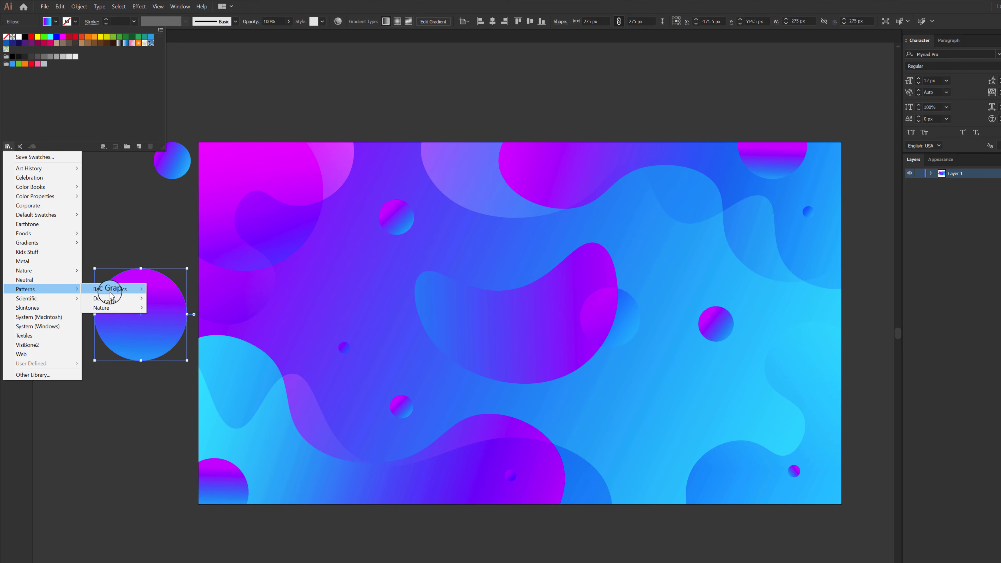
mouse_move(111, 289)
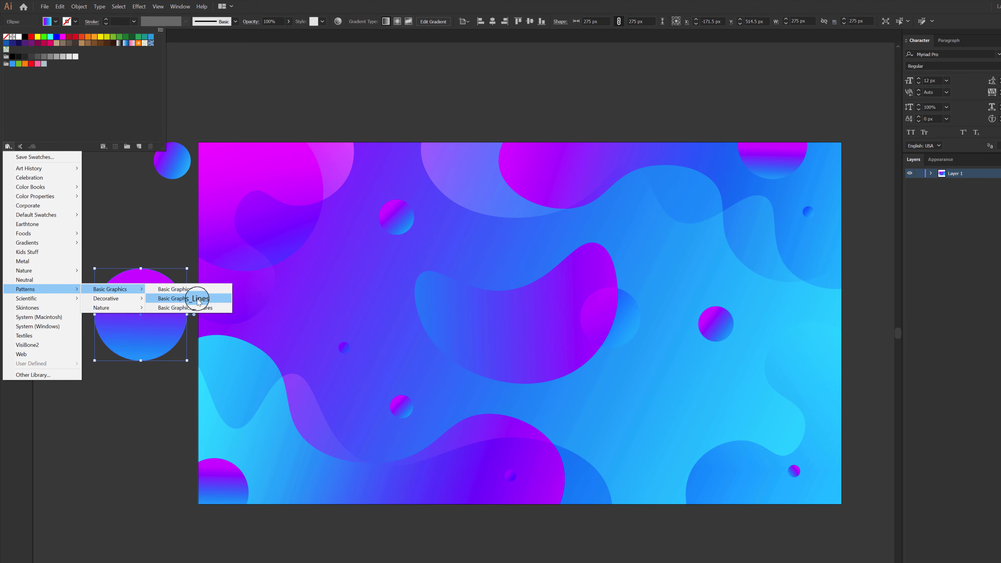
click(170, 298)
click(569, 352)
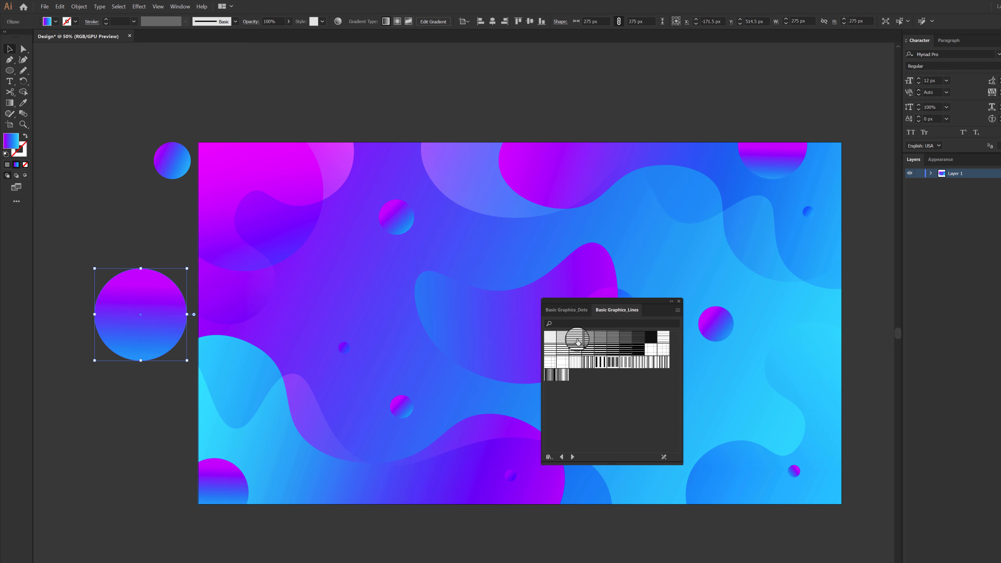
click(577, 340)
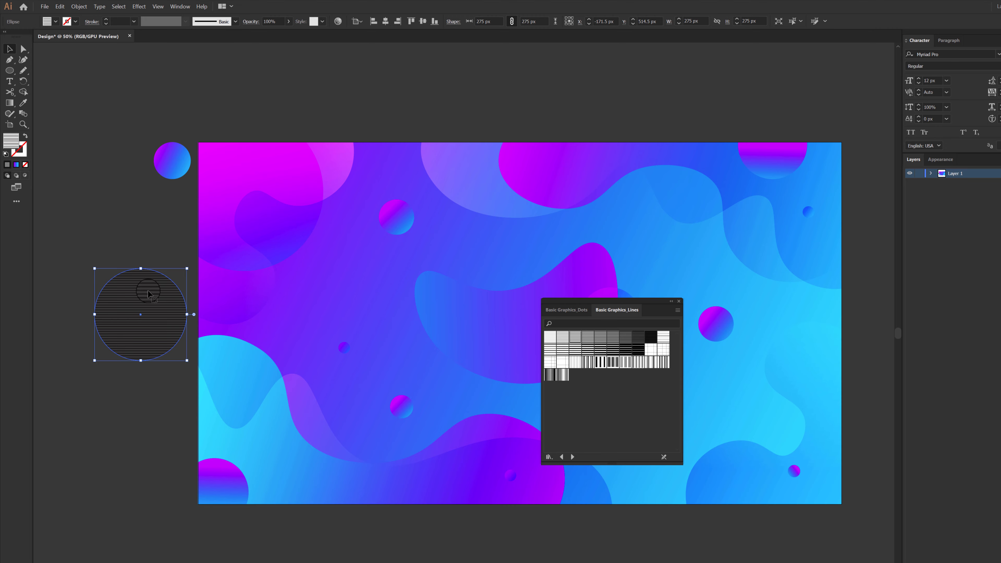
click(679, 301)
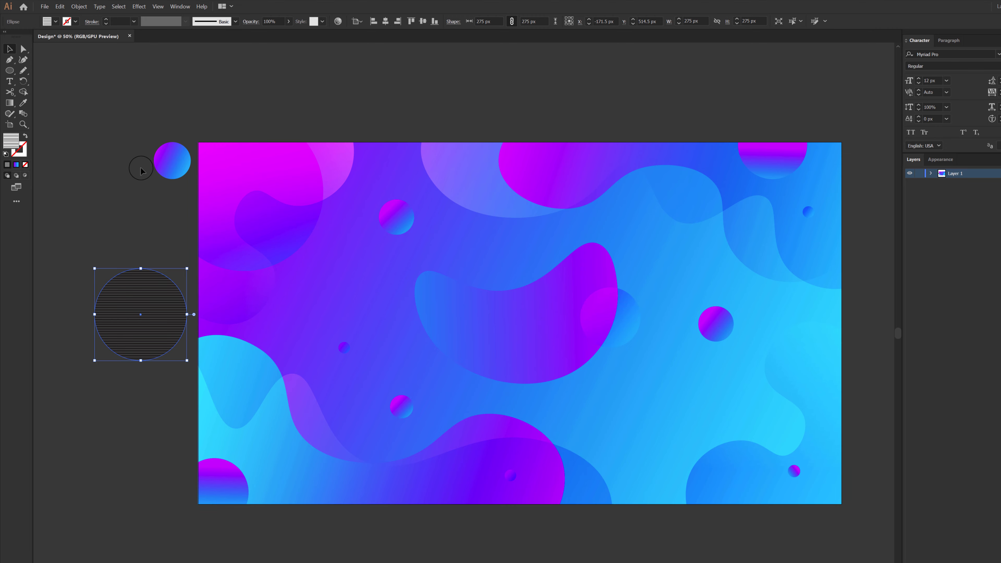
Recolour the circle's stripes to white with Recolor Artwork.
click(336, 22)
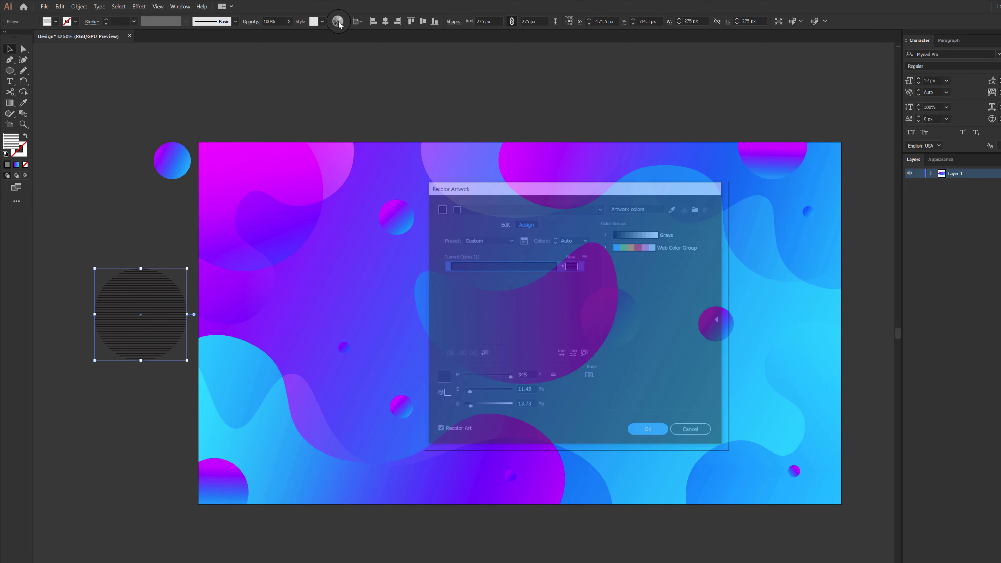
click(563, 266)
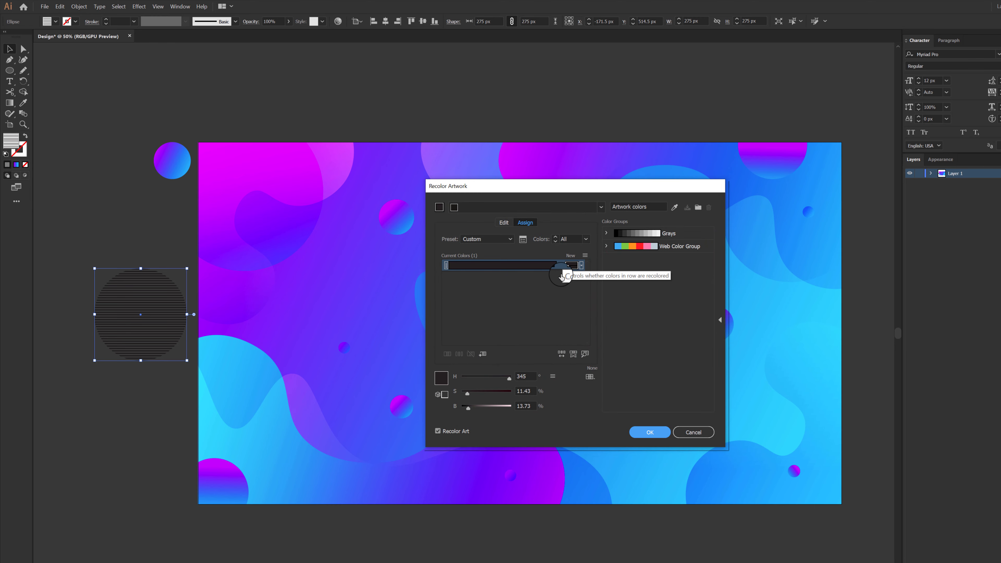
click(560, 266)
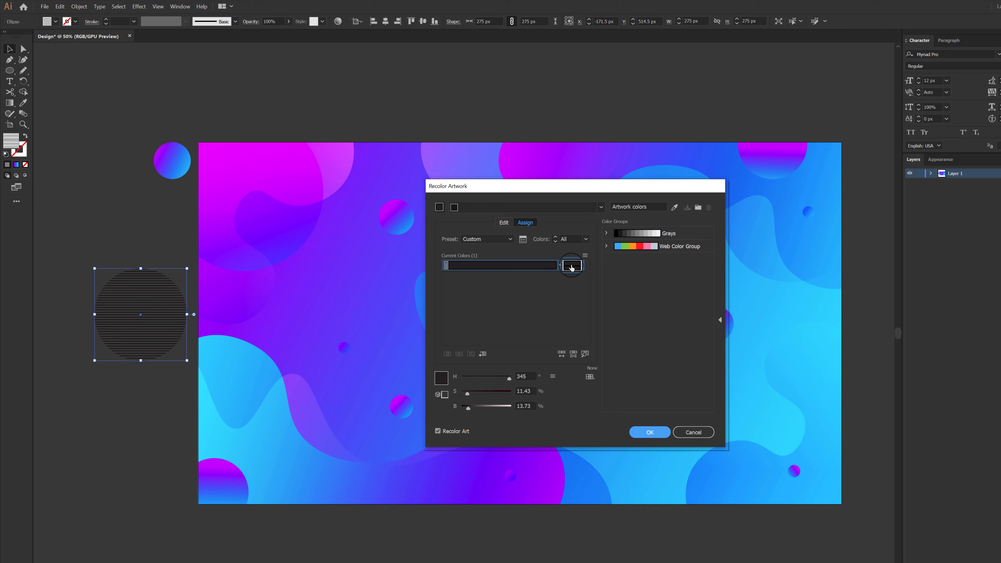
double_click(572, 265)
drag(86, 10, 329, 164)
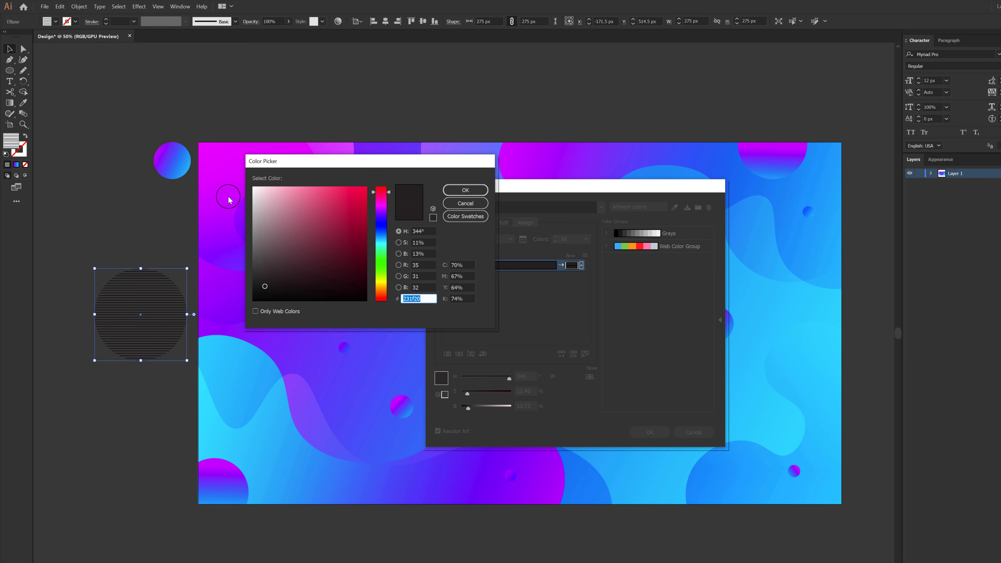
click(266, 207)
click(263, 288)
click(254, 188)
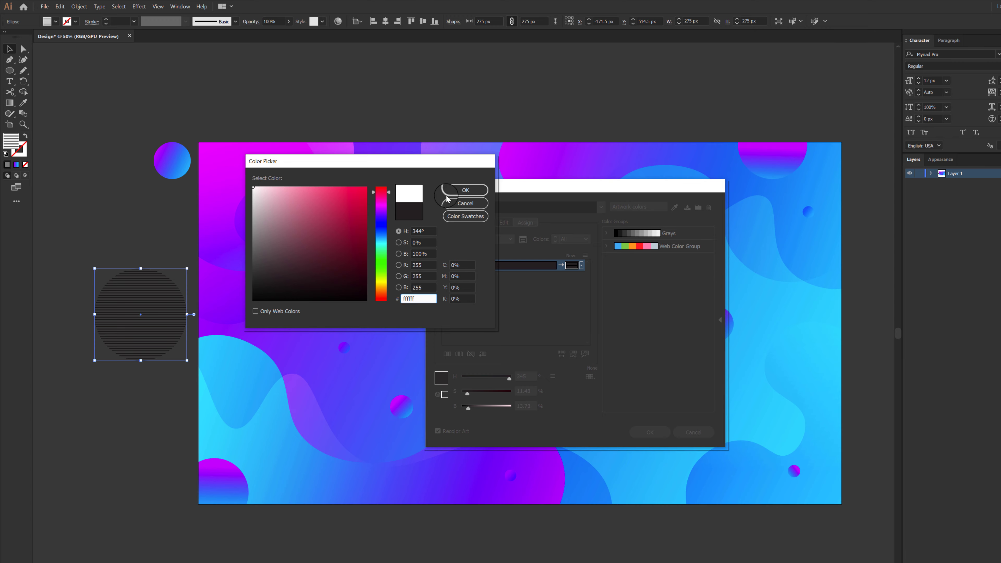
click(465, 189)
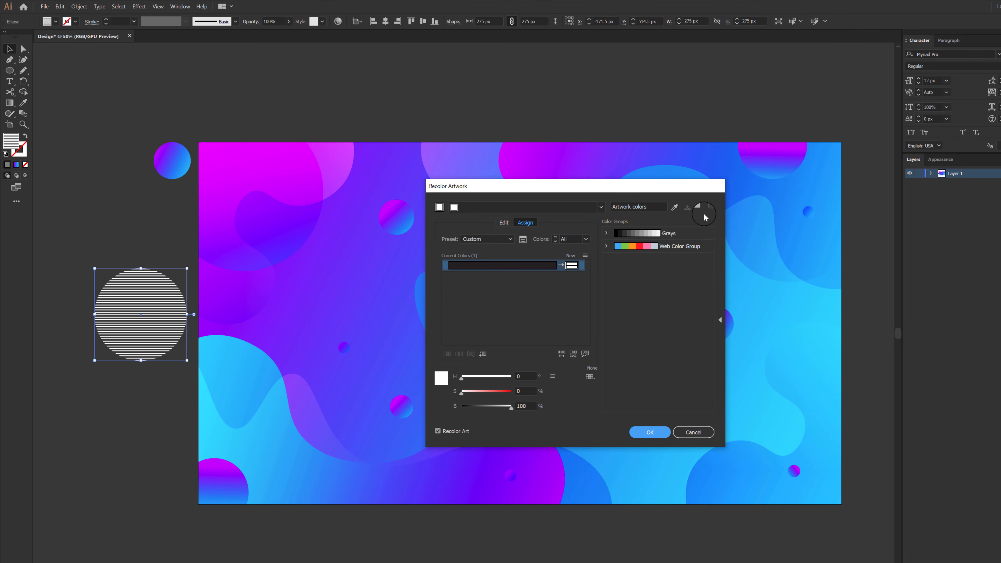
click(648, 434)
click(139, 418)
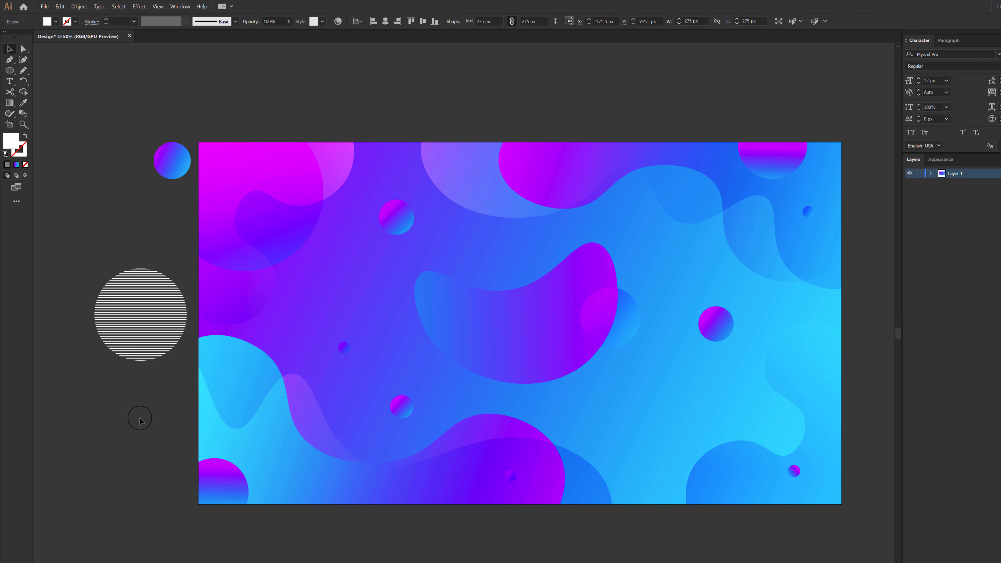
click(143, 321)
Shrink the striped circle to 165 px, set it to Soft Light, and rotate it 45°.
drag(187, 360, 325, 333)
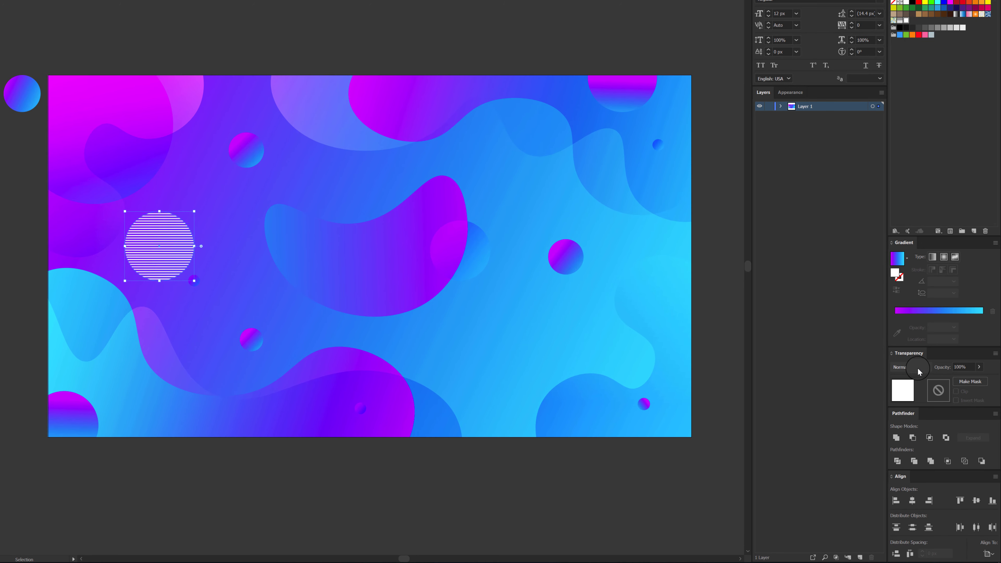
click(961, 390)
click(912, 463)
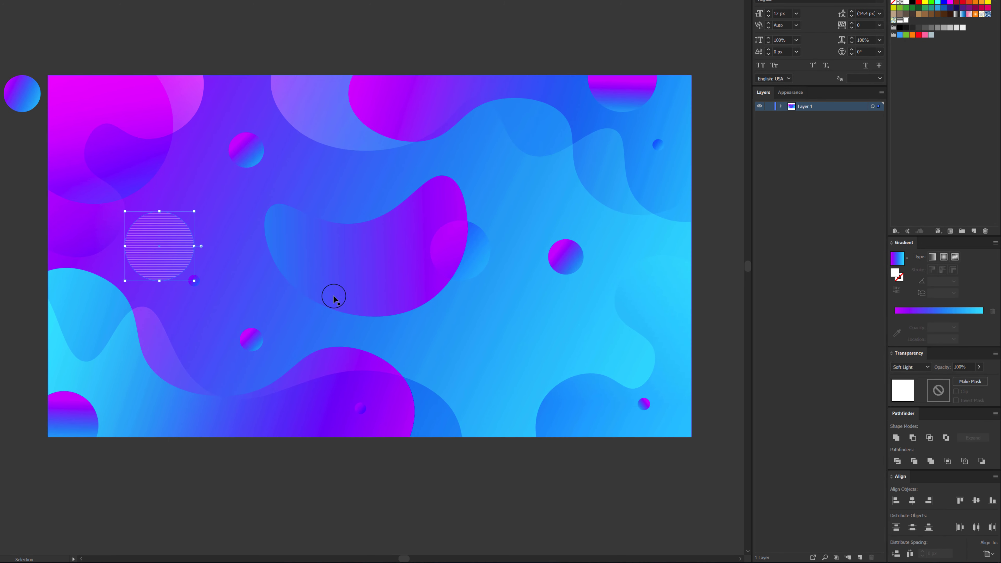
drag(200, 281, 197, 252)
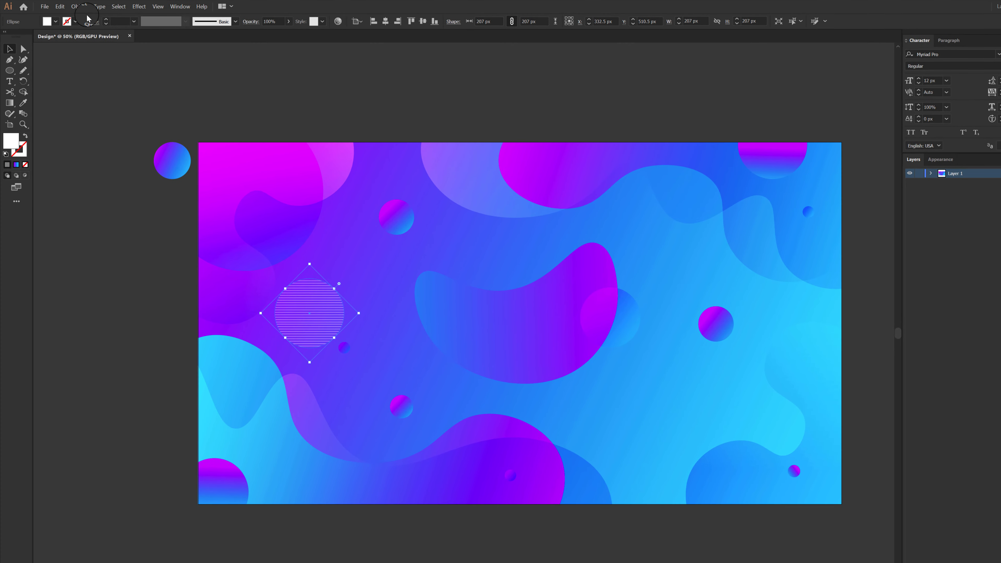
Expand the hatched circle's fill and rotate it so the lines run diagonally.
click(79, 6)
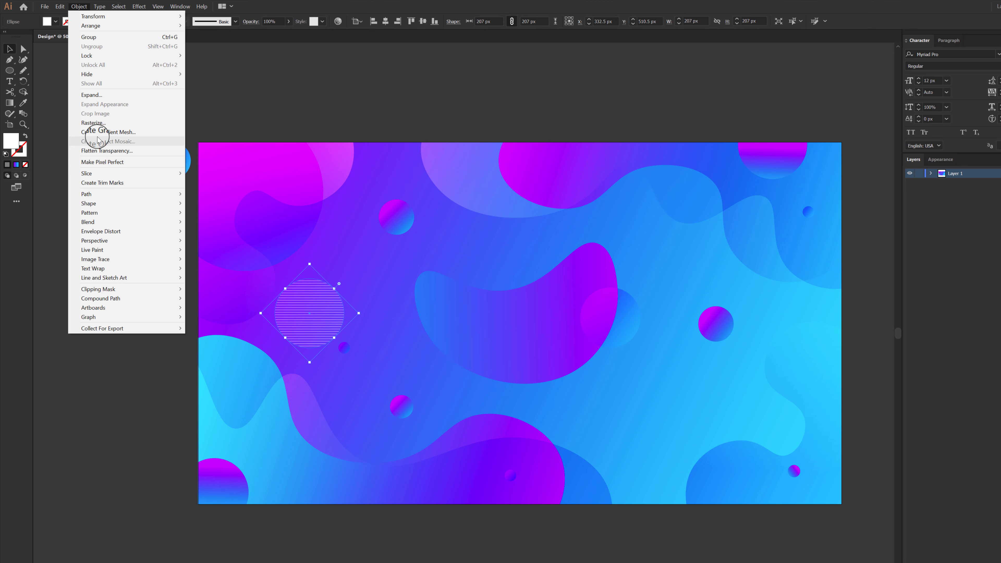
click(91, 95)
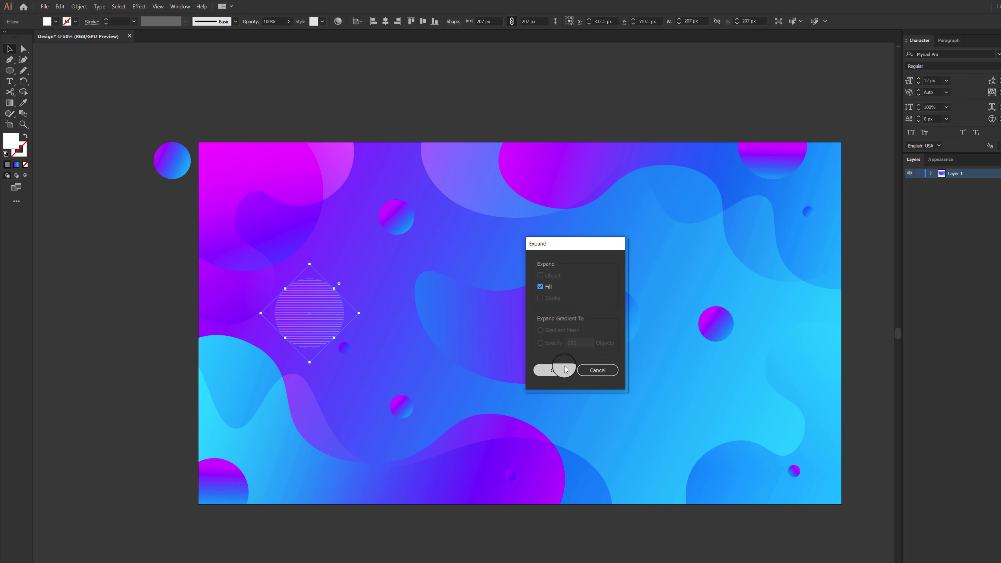
click(556, 370)
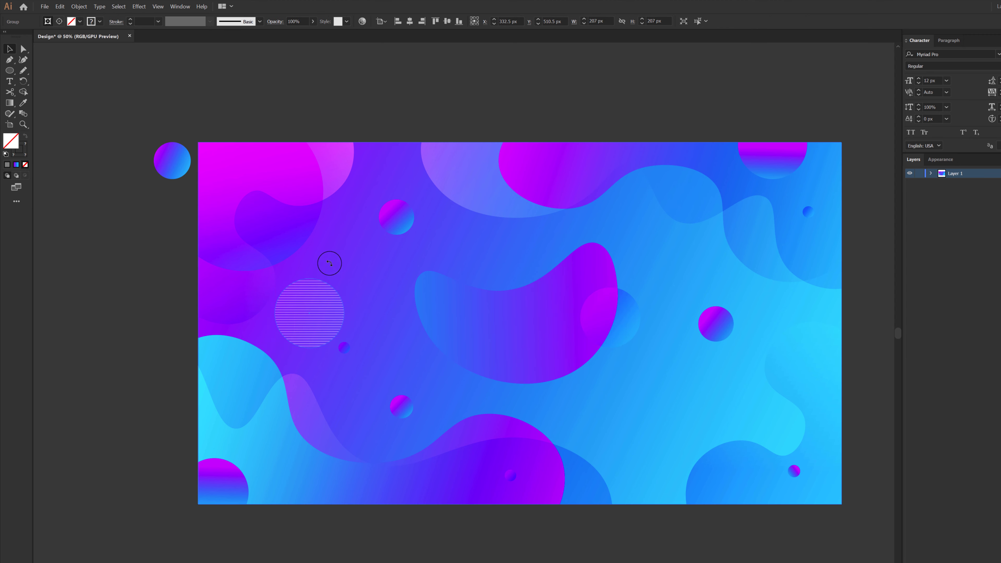
drag(329, 262, 729, 220)
Add striped copies: a 283 px one at top right and a smaller one at bottom right.
click(325, 308)
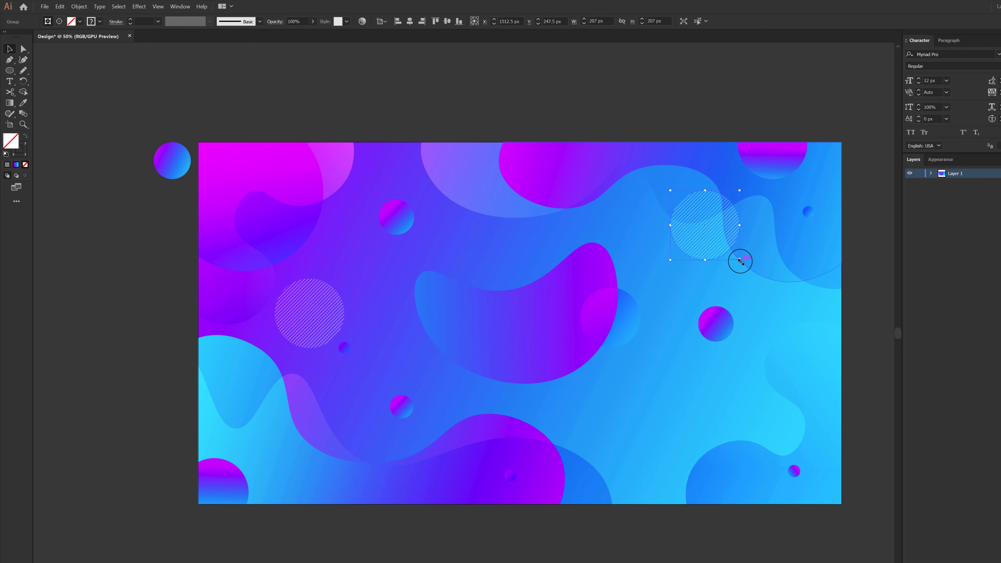
drag(740, 261, 752, 273)
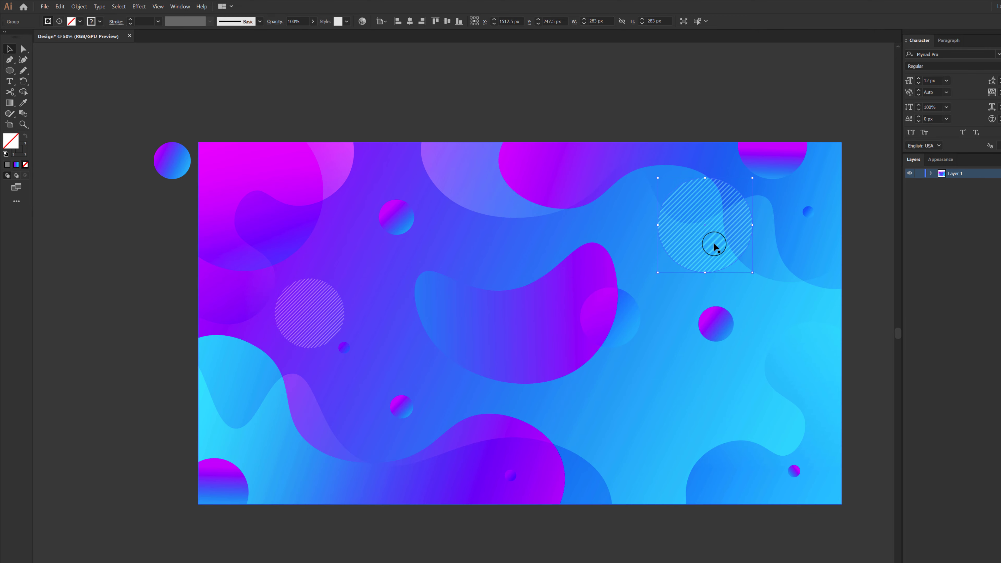
click(709, 268)
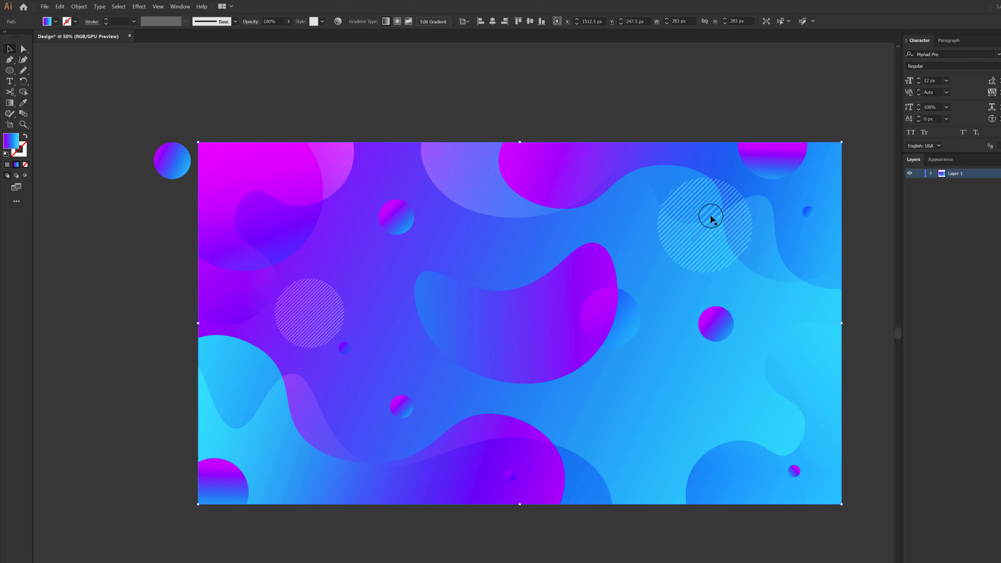
drag(710, 226, 662, 454)
drag(711, 492, 674, 471)
click(624, 517)
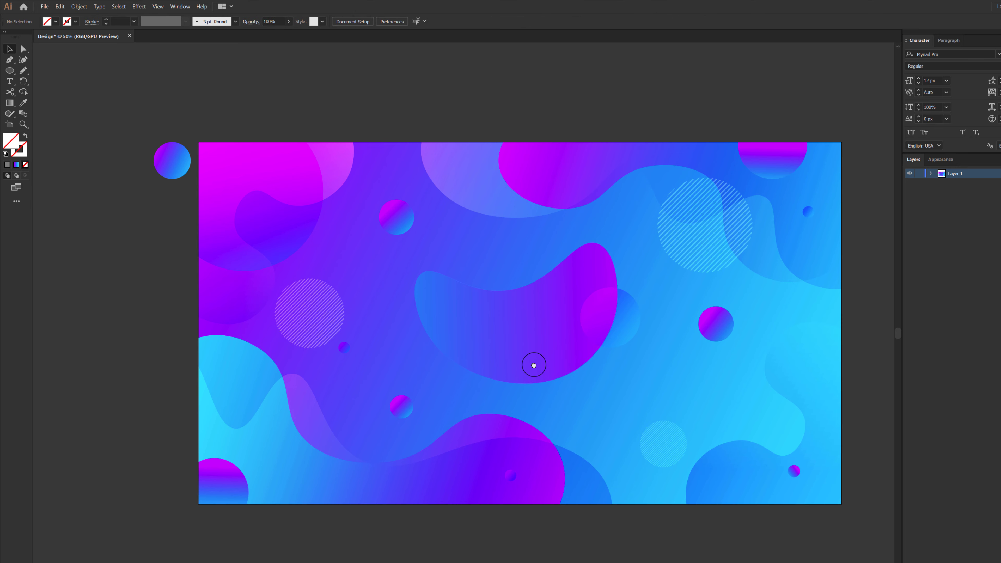
scroll(534, 372, up, 1)
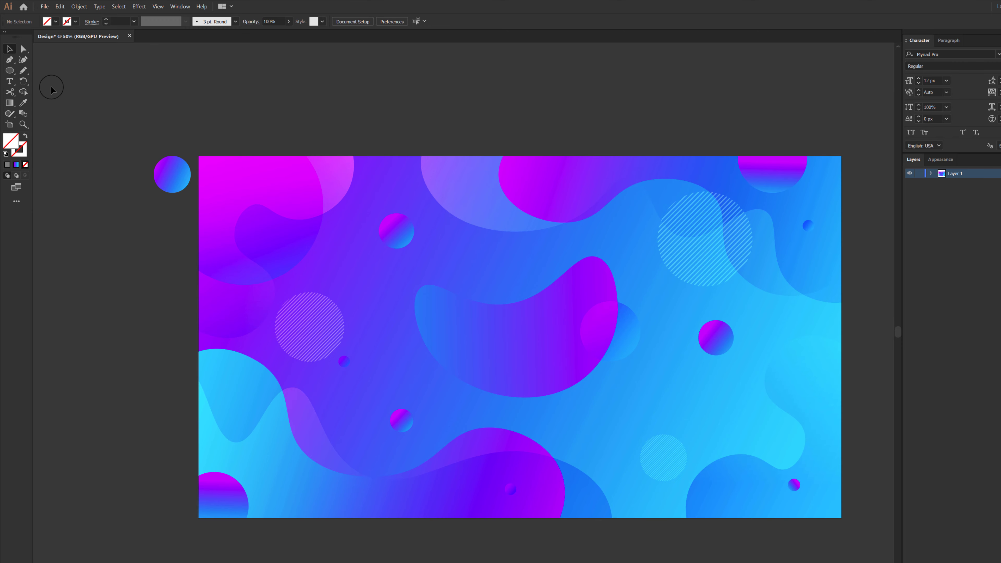
Place text on the blob at 84 px and type 'ABSTRACT GRADIENT'.
click(11, 81)
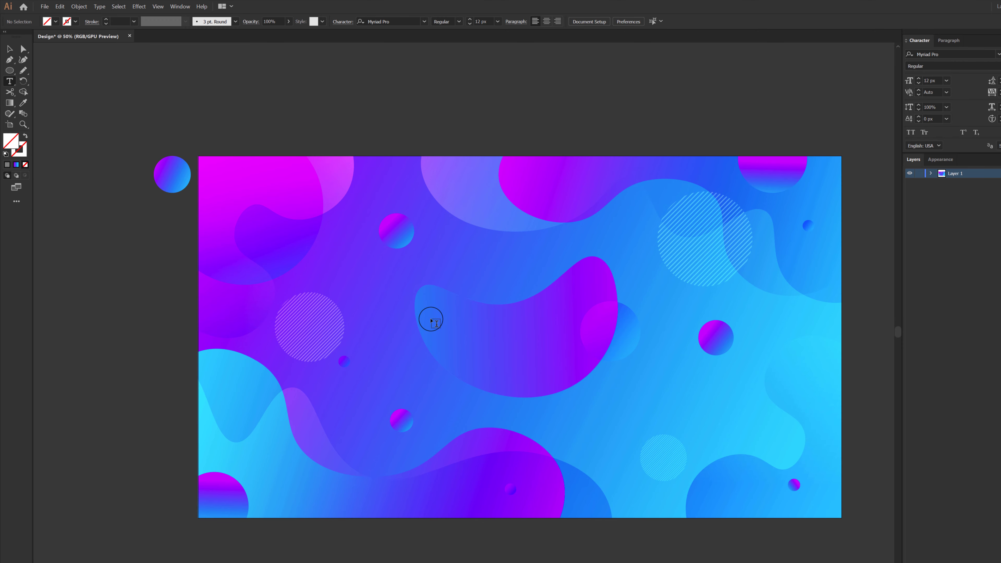
click(430, 318)
click(20, 48)
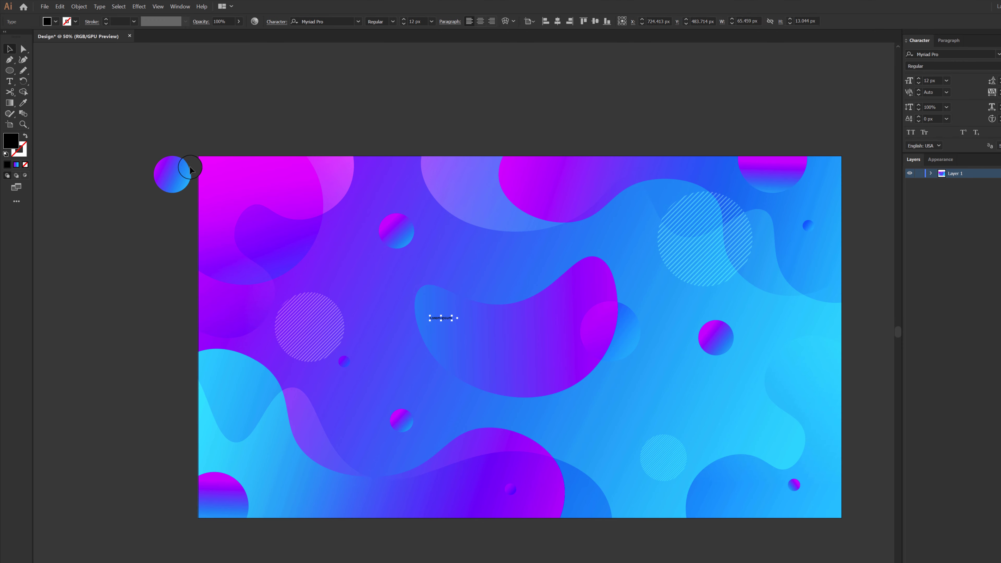
drag(455, 321, 585, 350)
double_click(575, 334)
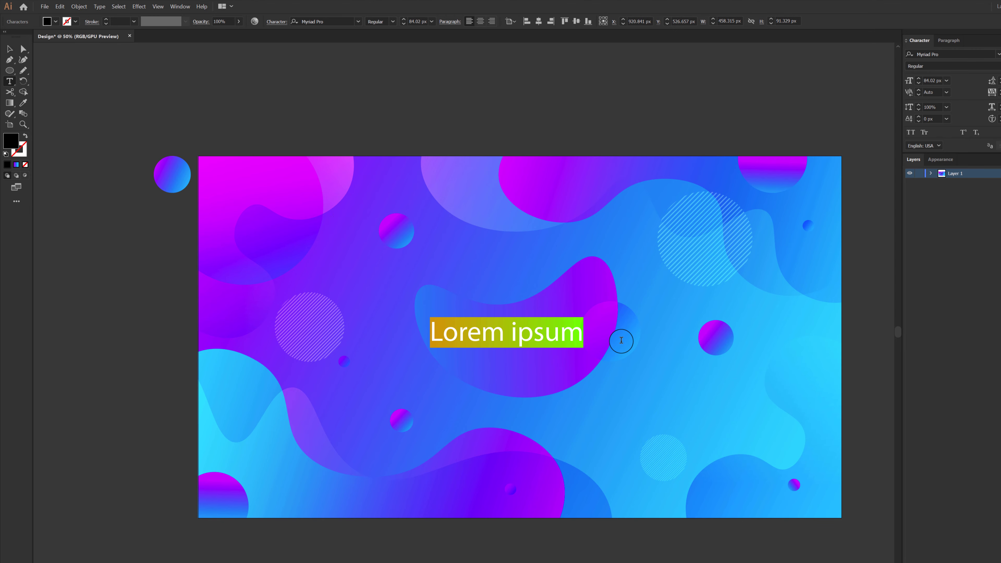
text(ABSTRACT GRADIENT)
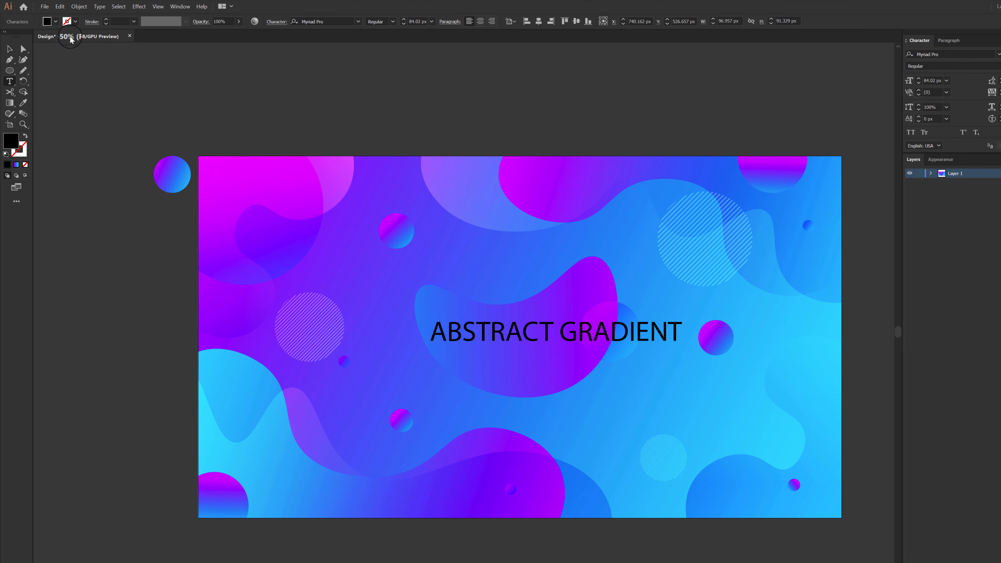
key(Escape)
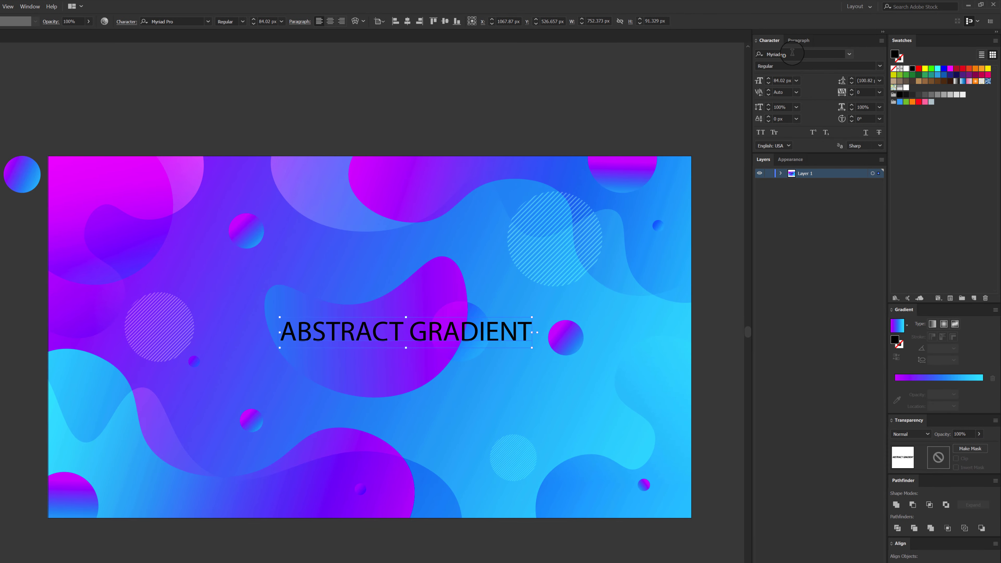
Set the title to white Montserrat Bold.
click(943, 53)
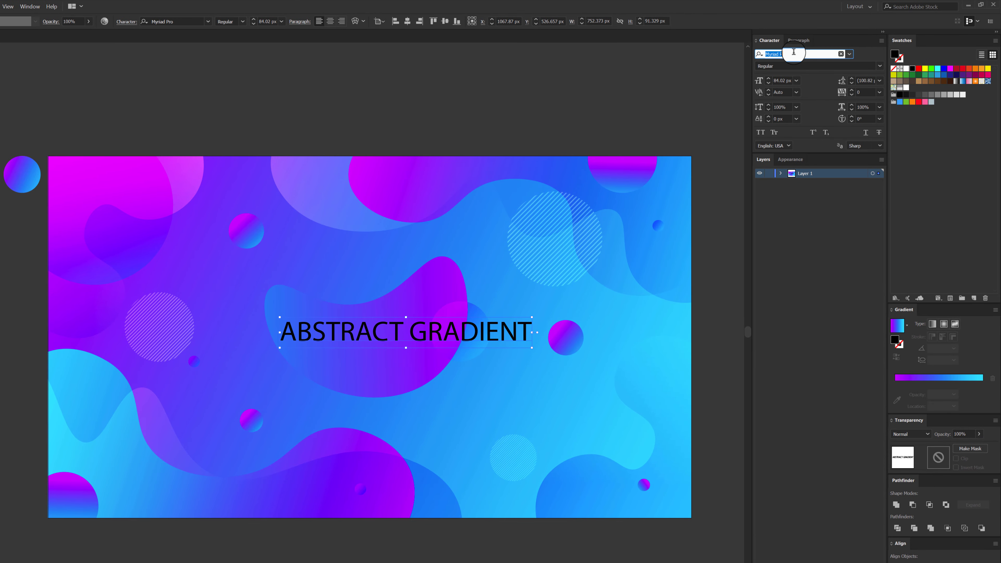
text(MONTS)
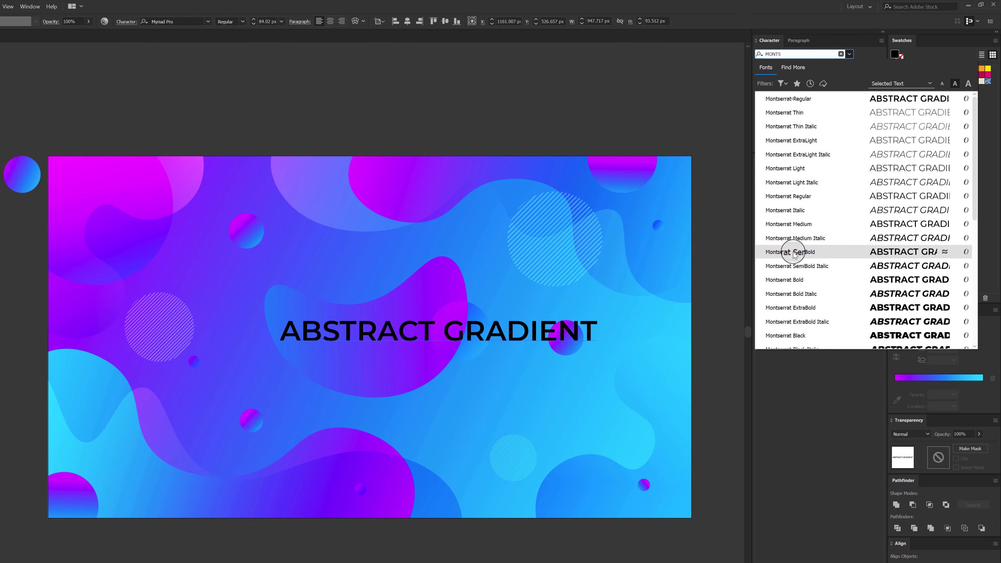
click(793, 280)
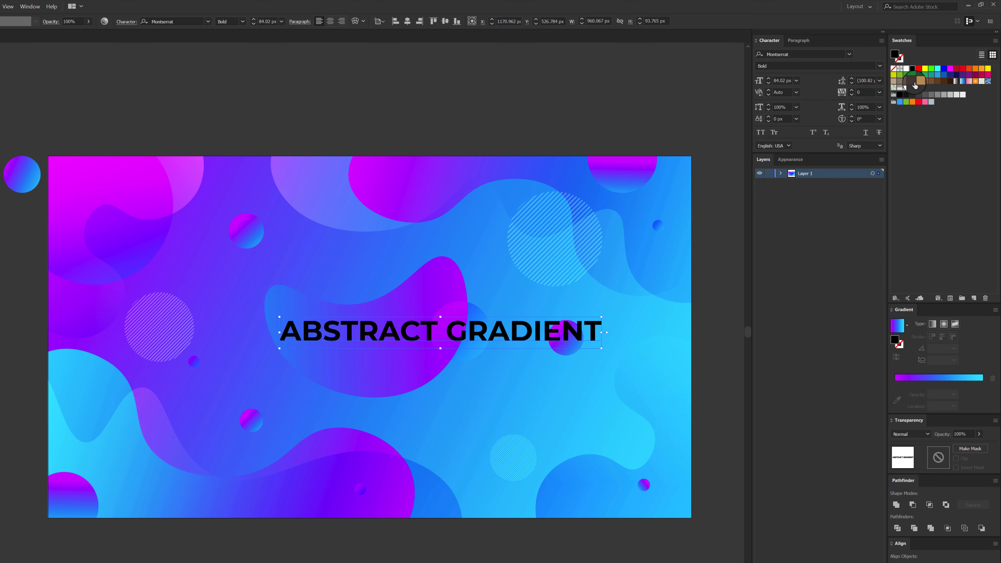
click(906, 68)
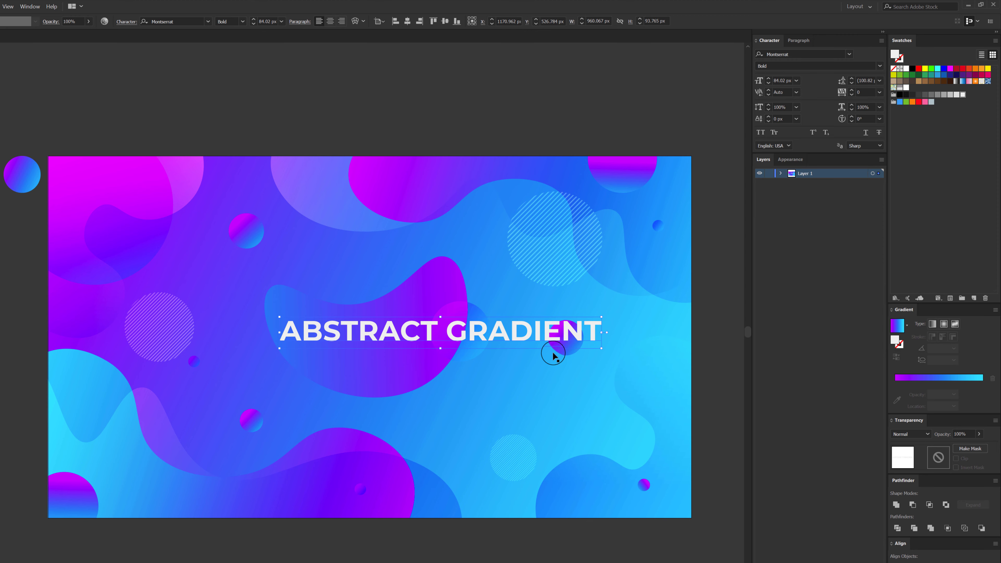
Shrink the title, centre it horizontally on the artboard, and move it slightly down.
drag(600, 348, 441, 339)
click(414, 24)
click(721, 322)
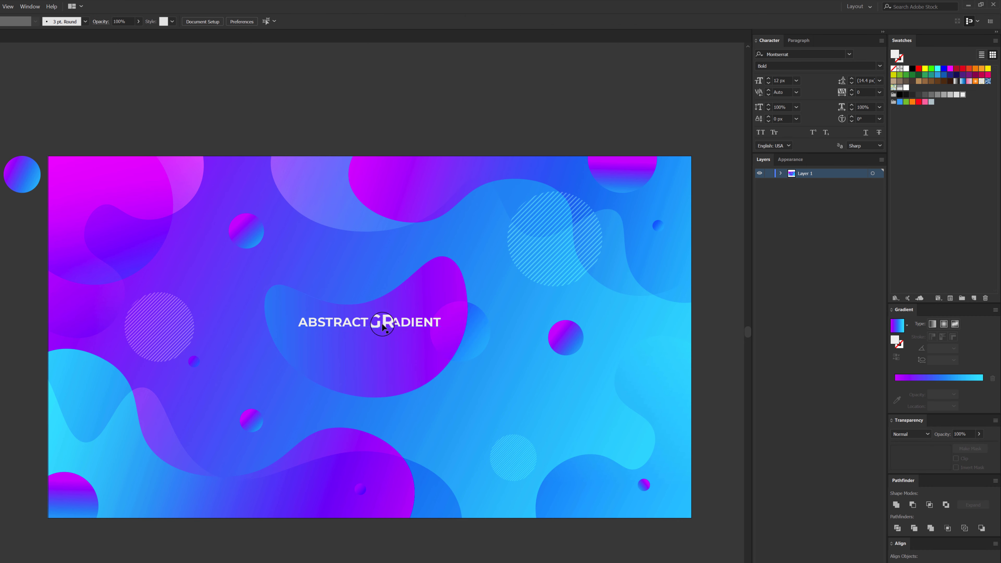
drag(382, 330, 382, 343)
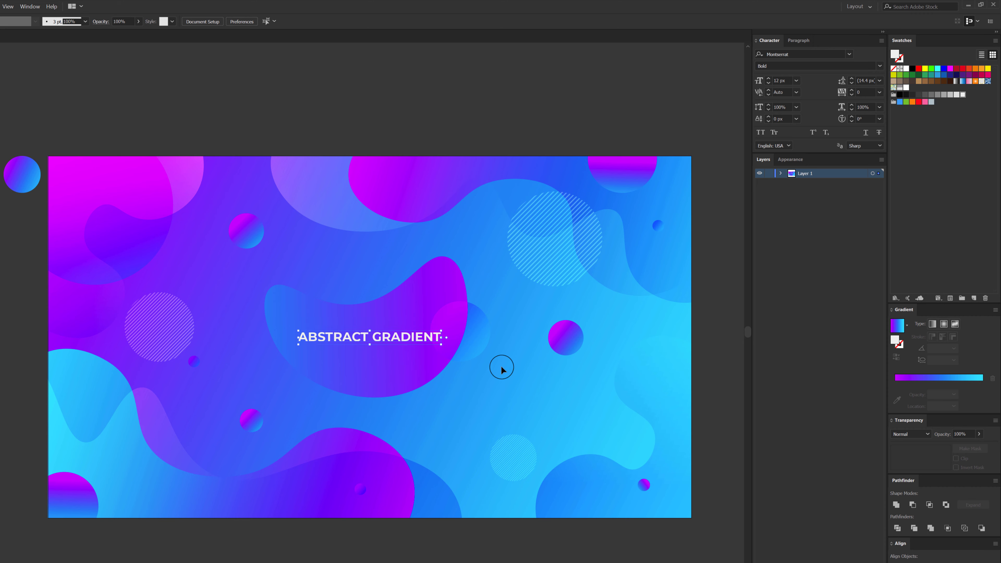
click(713, 335)
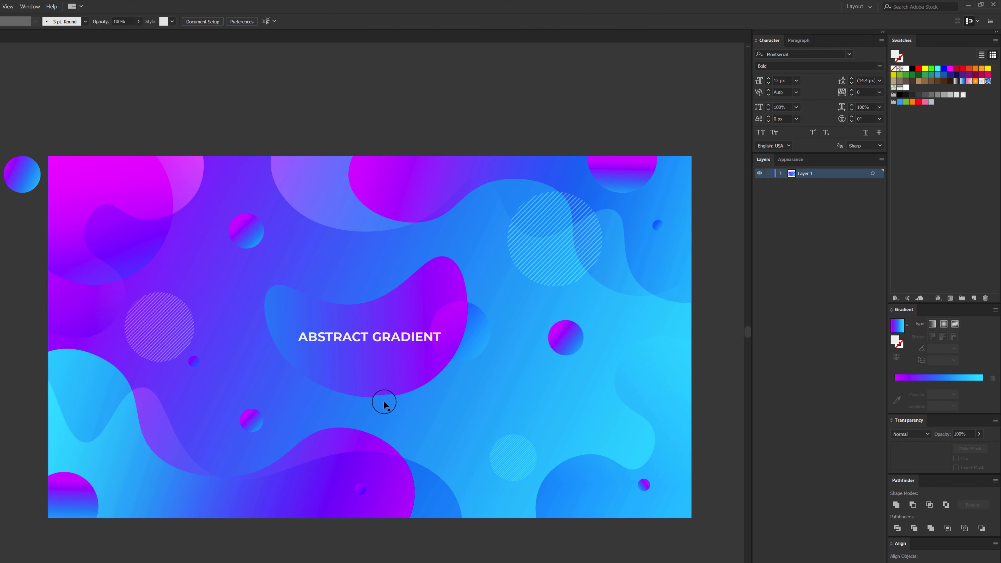
Duplicate the title below itself as Montserrat Regular reading 'BACKGROUND'.
click(330, 337)
alt+drag(330, 337, 330, 353)
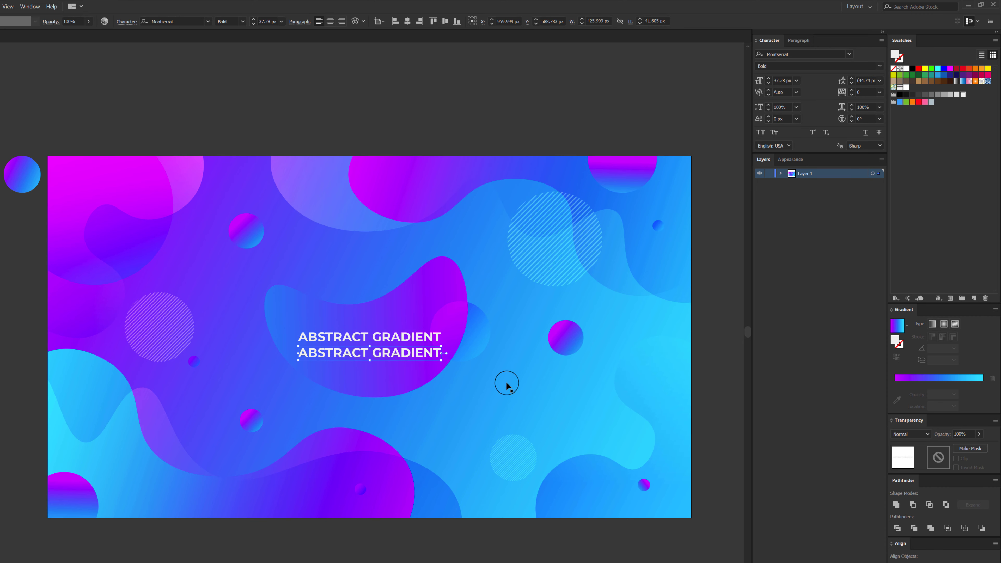
click(882, 66)
click(775, 154)
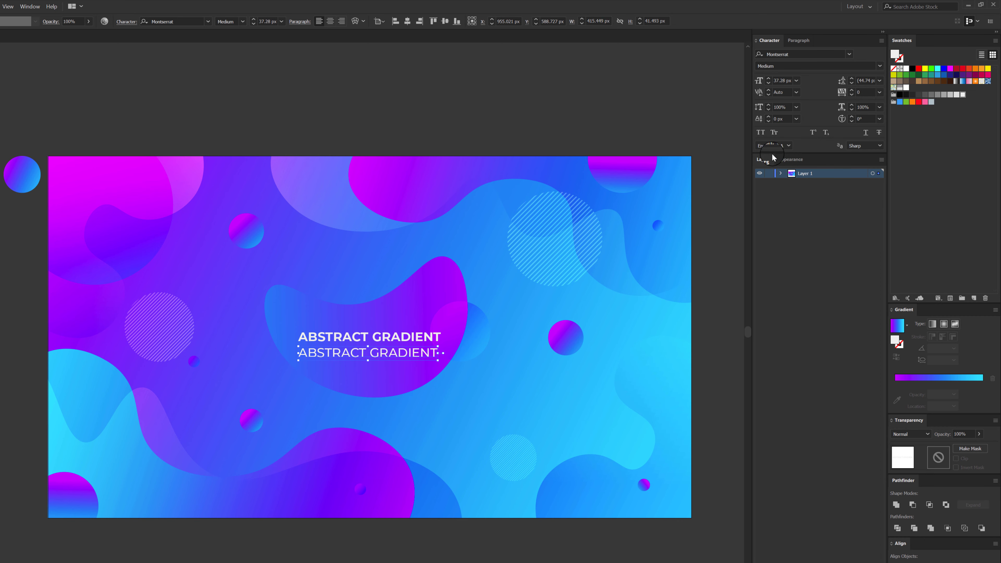
click(882, 66)
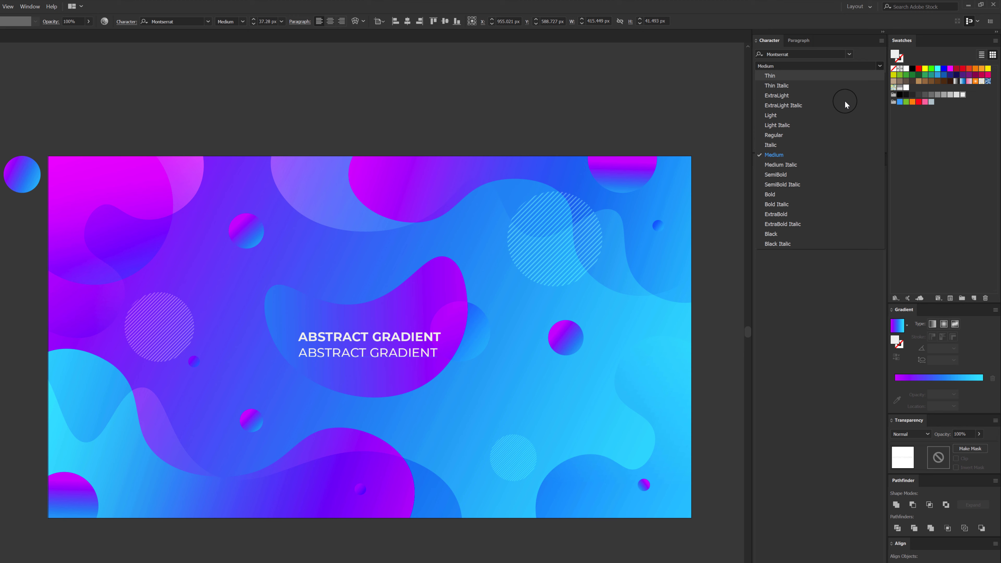
click(776, 136)
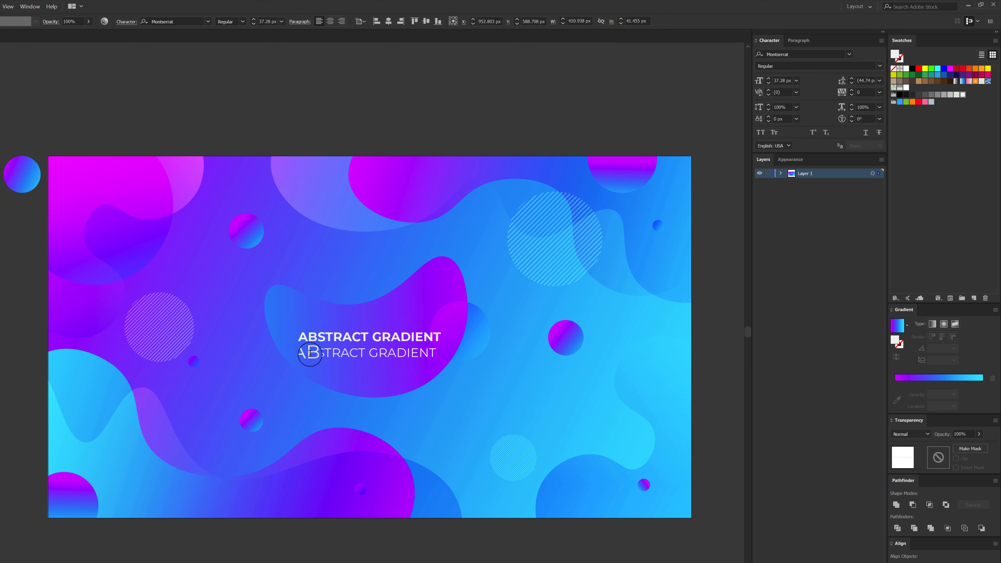
drag(297, 352, 456, 355)
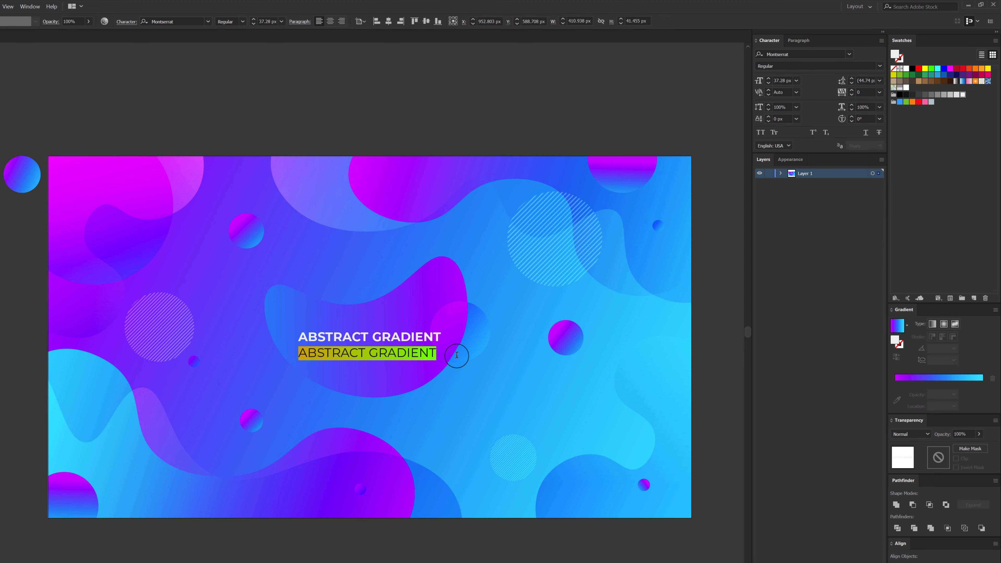
text(BACKGROUND)
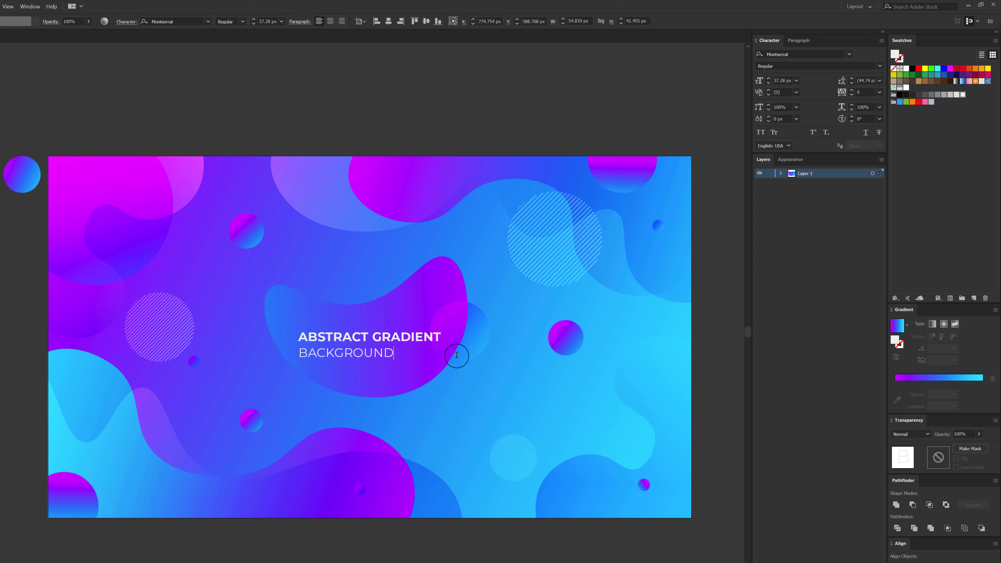
click(378, 363)
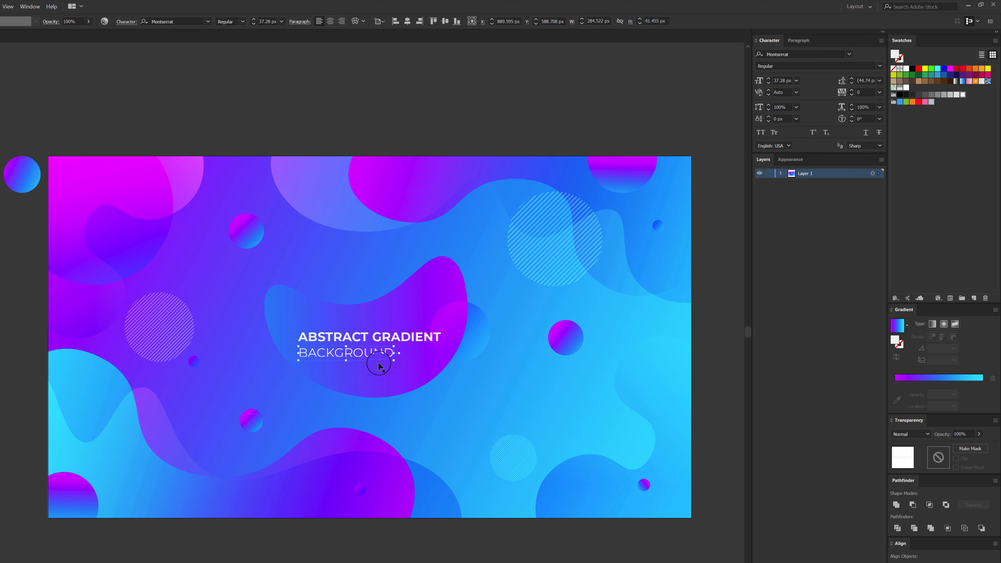
Centre 'BACKGROUND' horizontally and nudge both title lines into position.
click(408, 21)
shift+click(376, 337)
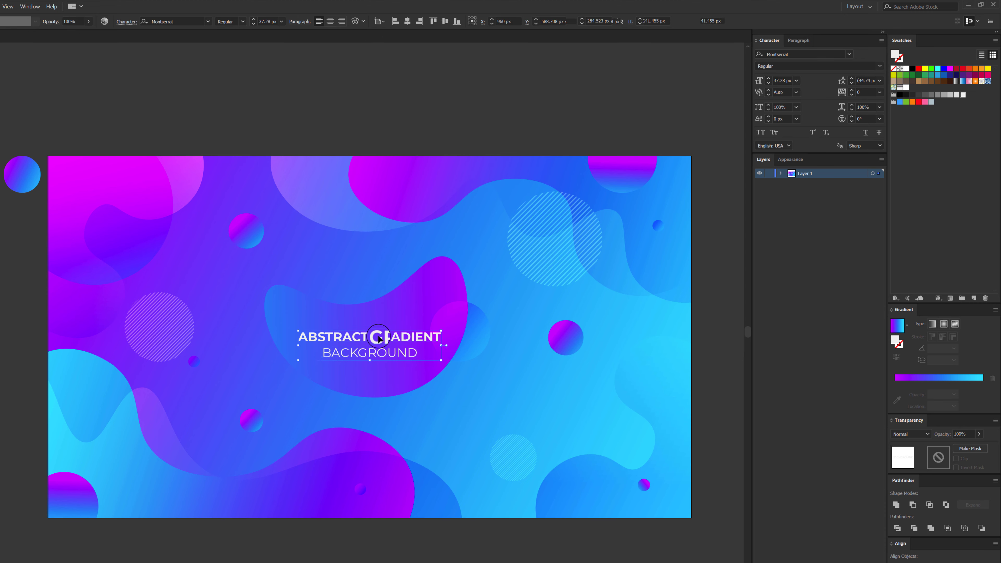
shift+click(373, 352)
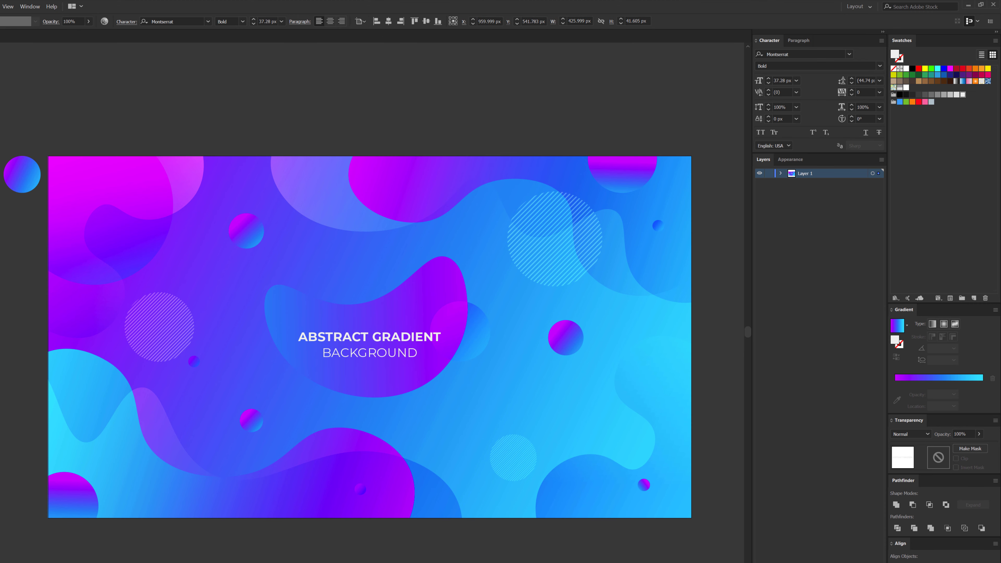
shift+click(384, 351)
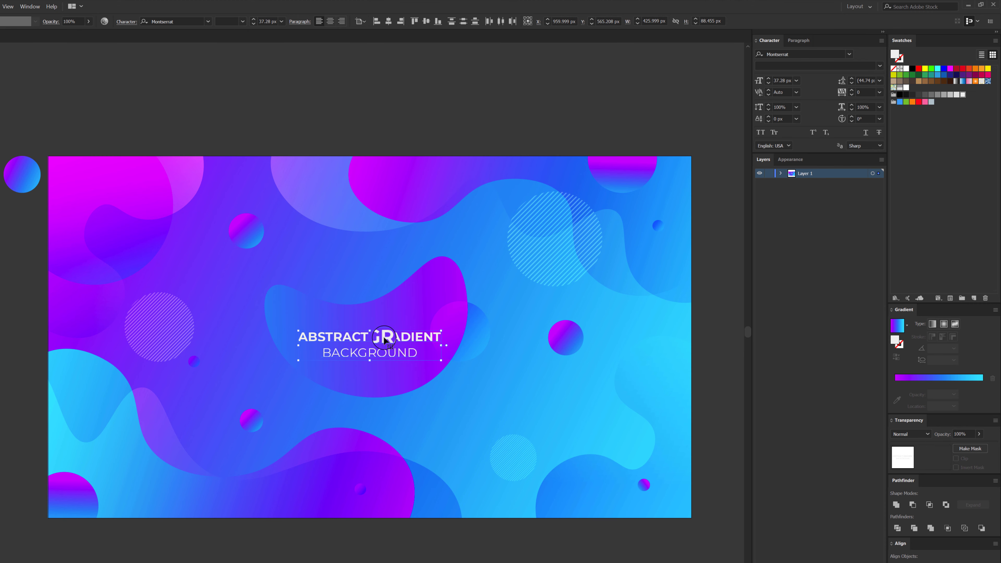
key(shift+Up)
key(shift+Up)
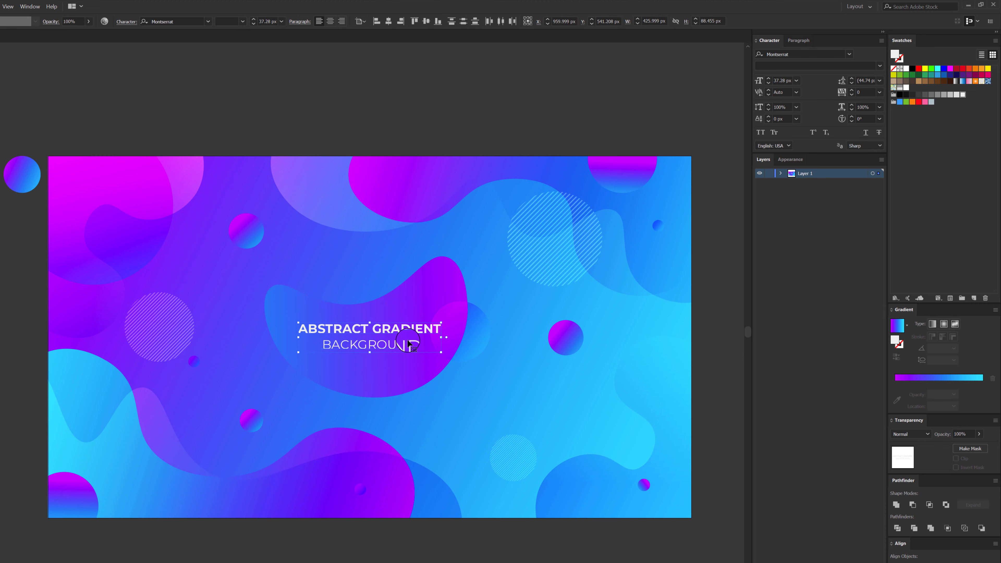
key(Down)
key(Down)
key(Down)
key(Down)
key(Down)
key(Down)
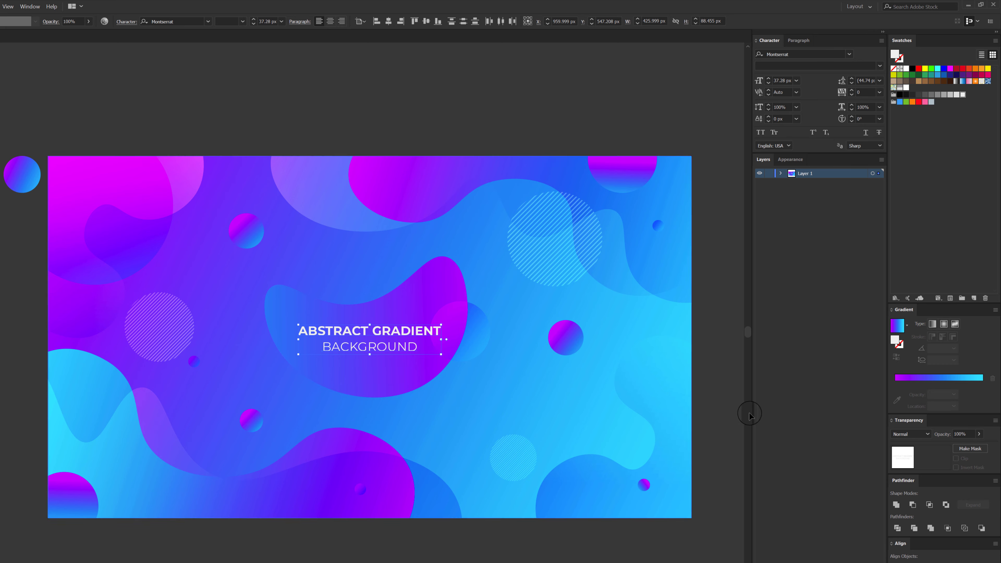
click(493, 359)
drag(494, 359, 479, 352)
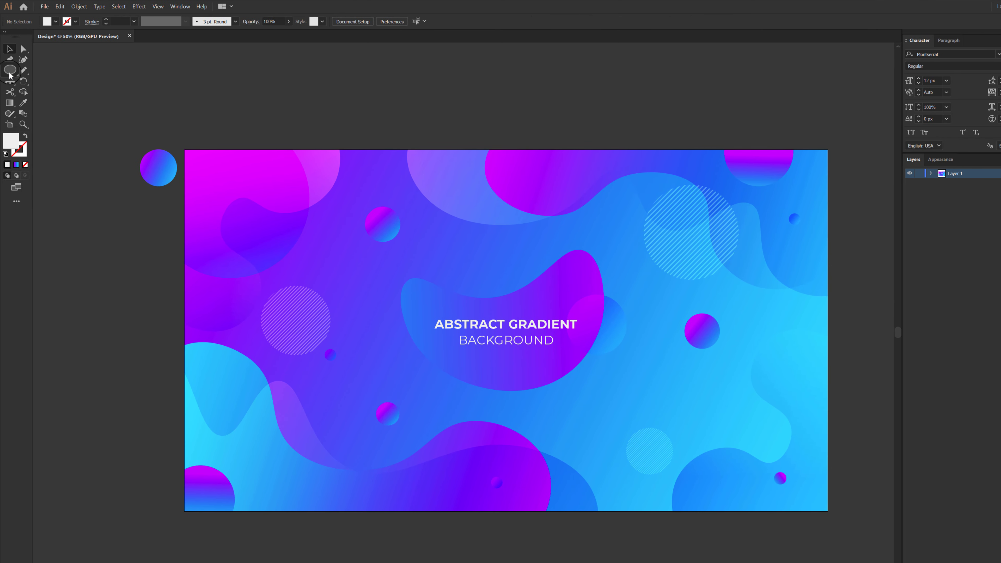
Create a 3-sided polygon triangle, make it outline-only with a thicker stroke, and shrink it.
click(9, 73)
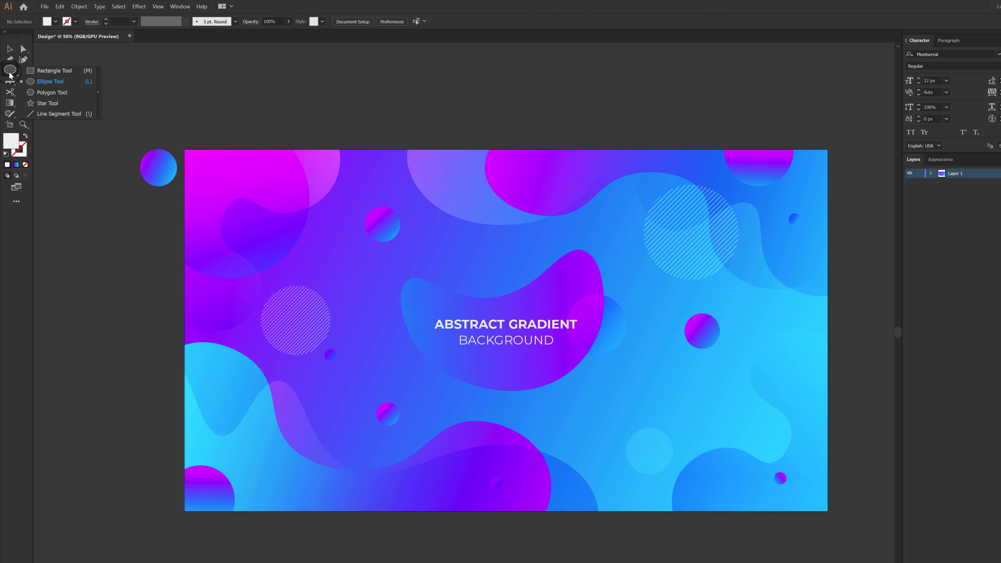
click(195, 108)
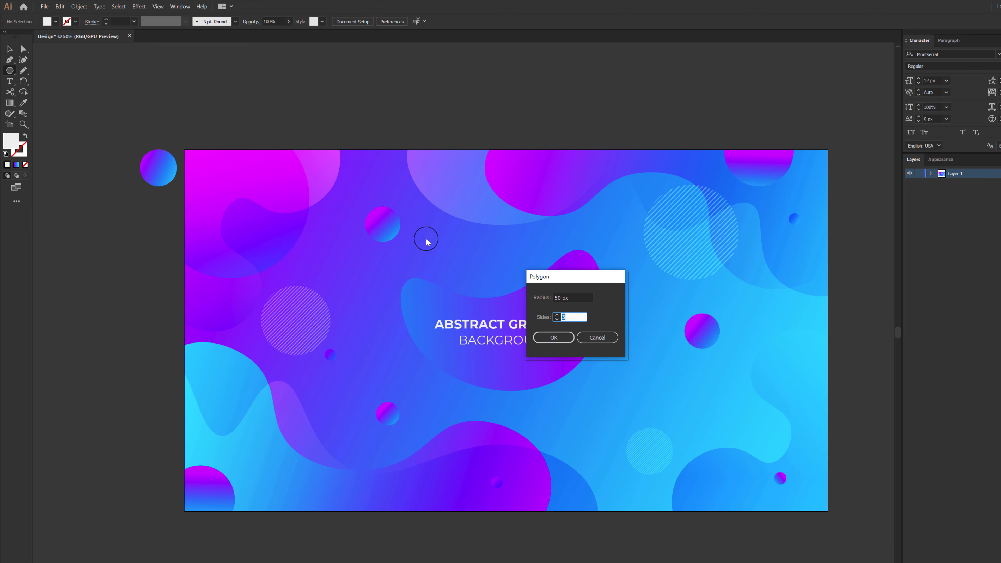
double_click(573, 318)
text(3)
click(552, 338)
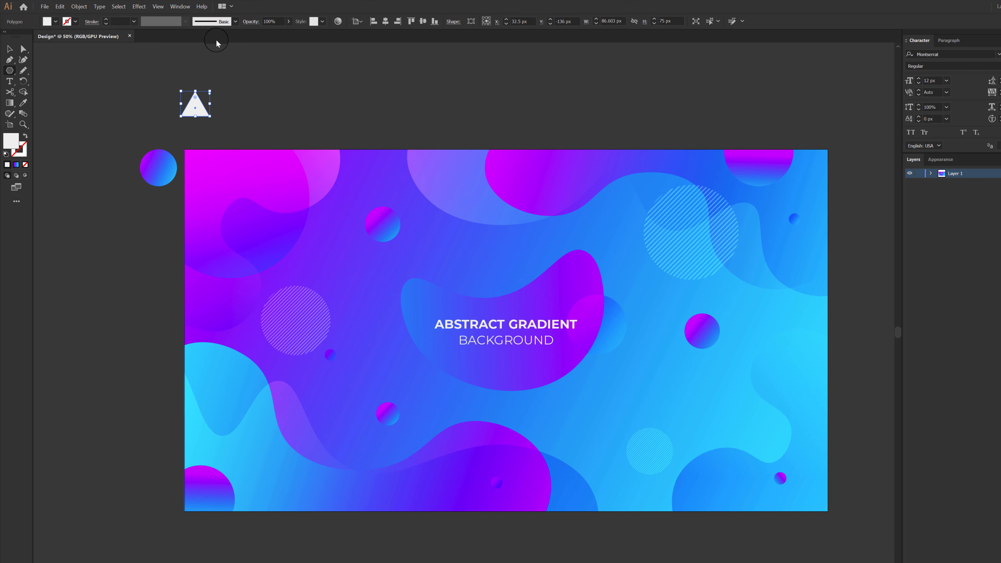
click(25, 136)
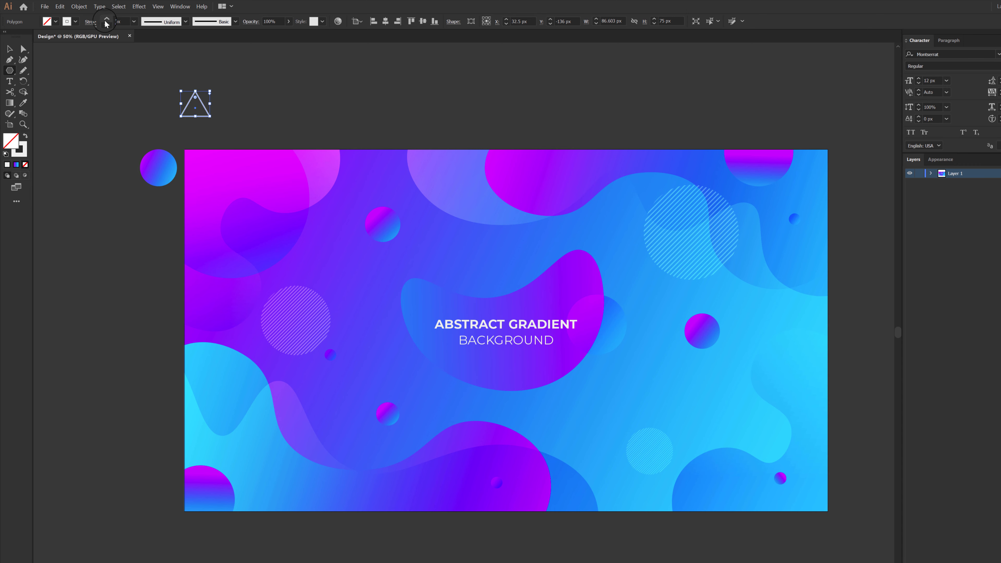
click(106, 20)
drag(209, 115, 205, 114)
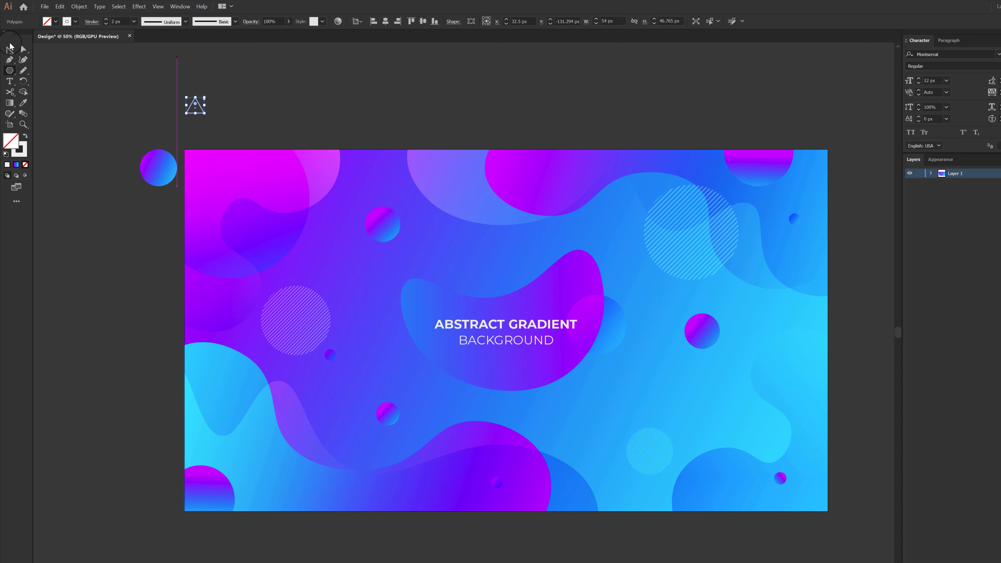
Move the triangle onto the artboard, resize it, and set its stroke to 3 px.
click(10, 47)
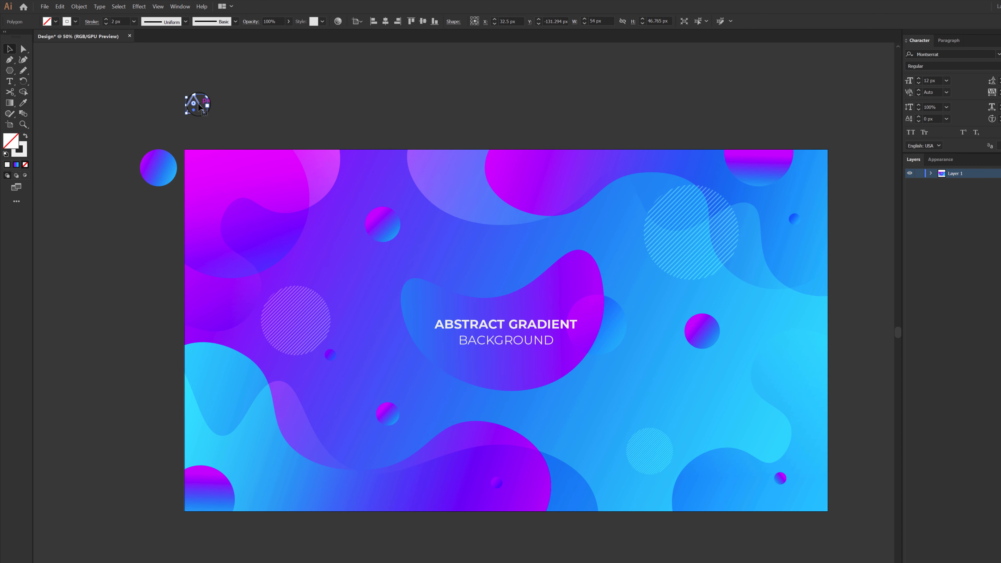
scroll(195, 110, up, 2)
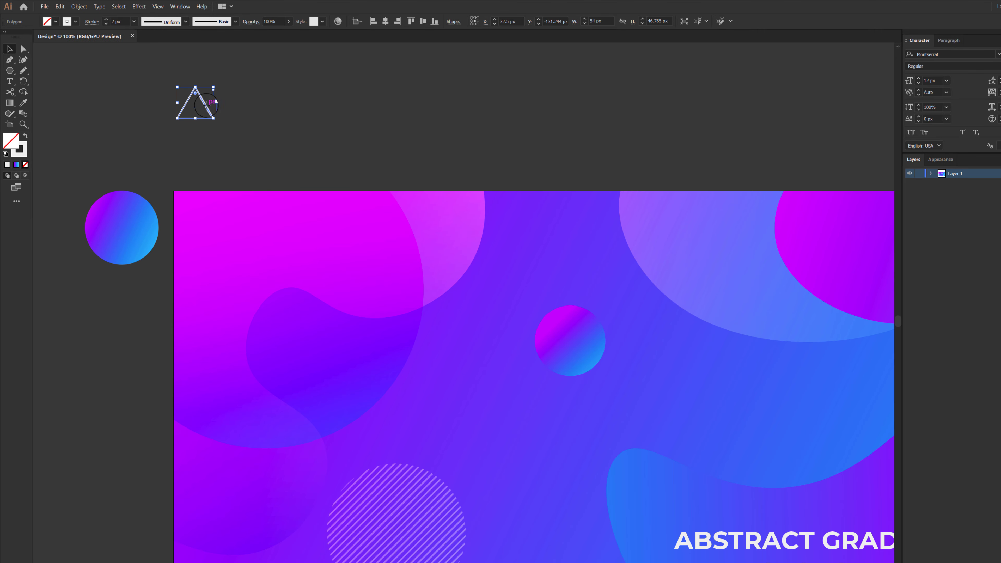
drag(206, 104, 527, 443)
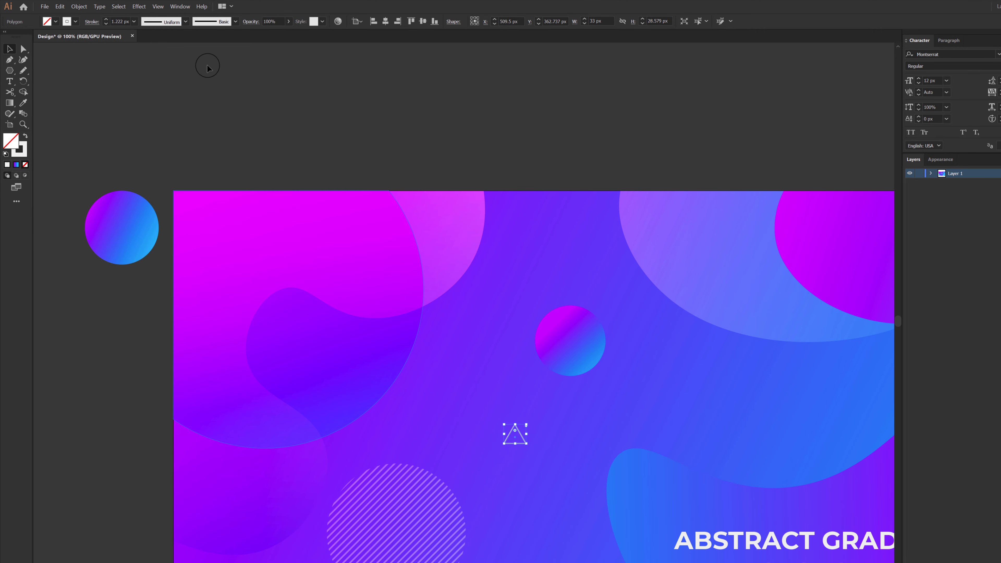
click(106, 22)
mouse_move(558, 304)
mouse_down()
mouse_move(442, 208)
mouse_move(430, 179)
mouse_up()
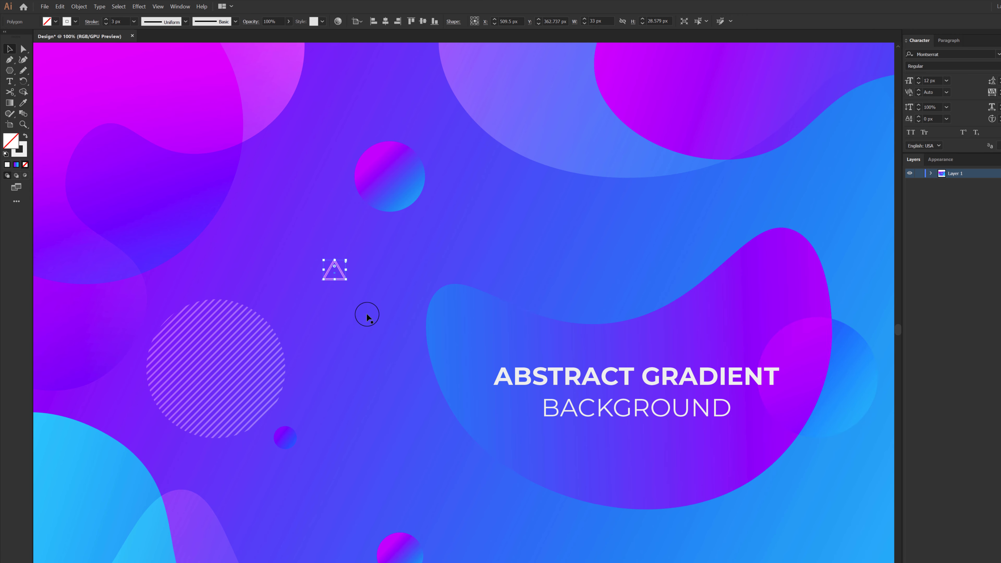
scroll(366, 315, down, 1)
Duplicate the triangle toward the lower right and upper right, including smaller downward-pointing copies.
drag(344, 290, 706, 458)
mouse_move(713, 462)
mouse_down()
mouse_move(722, 473)
mouse_move(357, 432)
mouse_move(368, 439)
mouse_move(357, 447)
mouse_move(373, 444)
mouse_move(359, 438)
mouse_up()
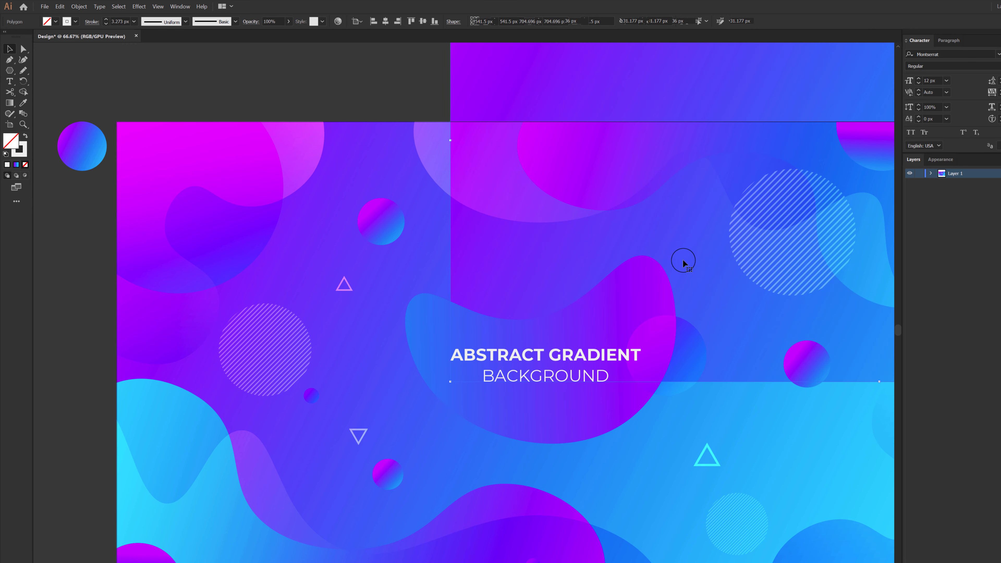
click(681, 259)
click(359, 432)
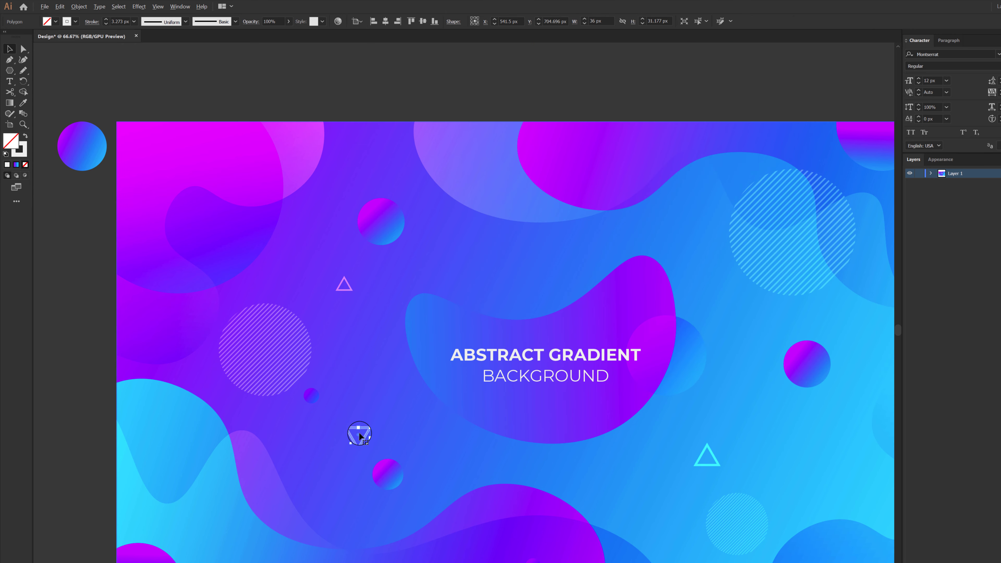
drag(359, 435, 685, 217)
scroll(605, 364, down, 1)
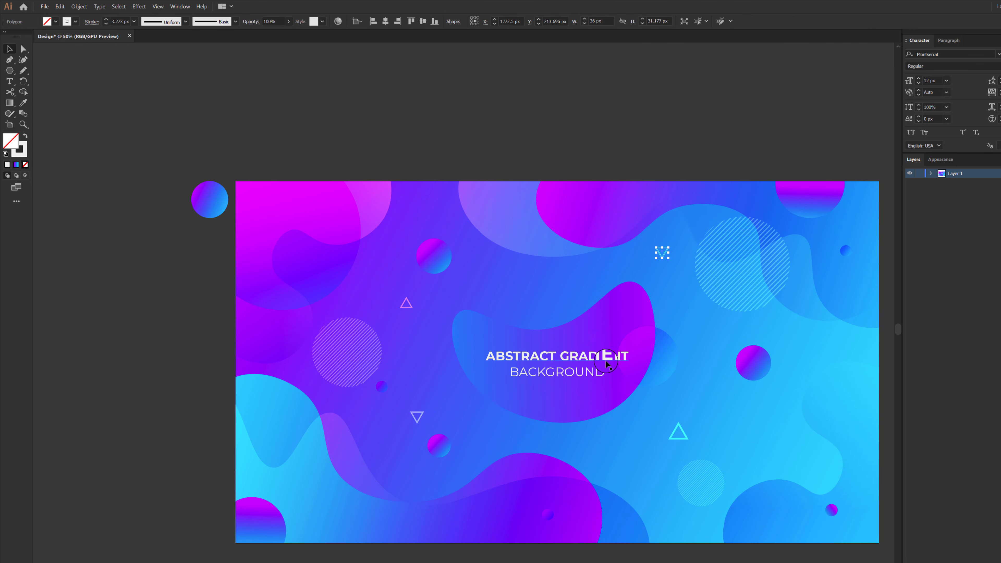
drag(606, 364, 536, 358)
click(529, 142)
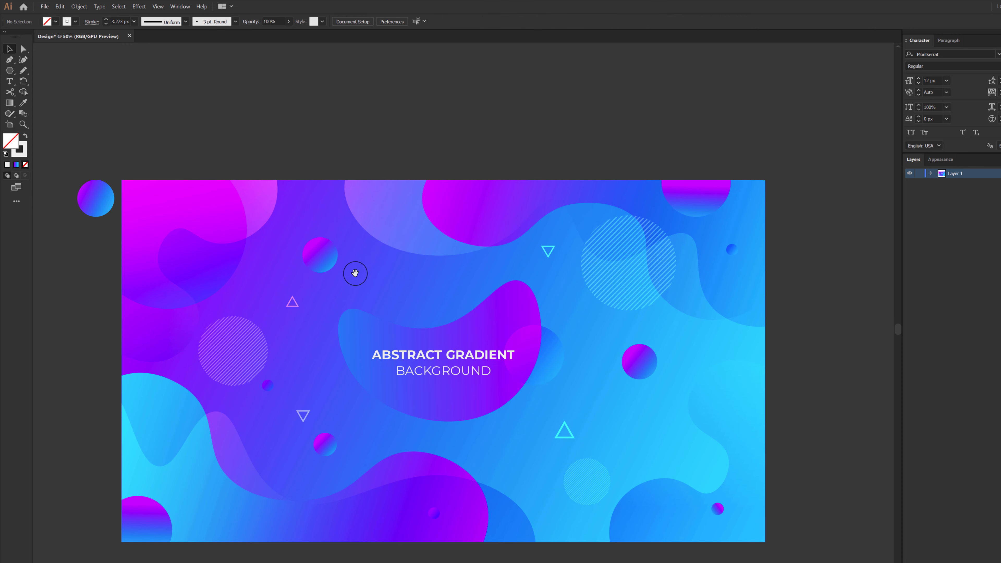
drag(355, 272, 377, 279)
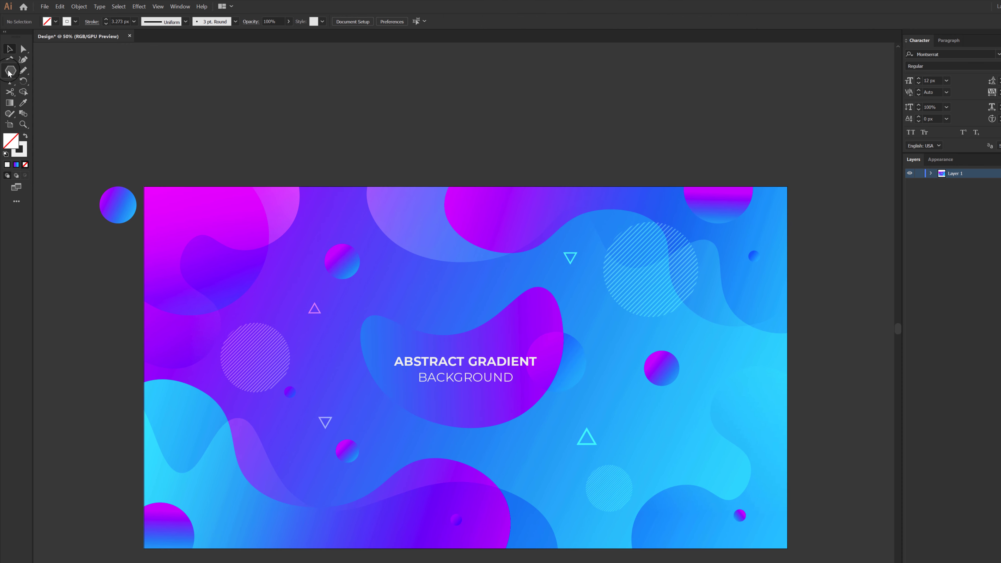
Draw a thin white horizontal bar with no outline and rotate a copy 90° into a cross.
drag(8, 72, 59, 70)
drag(234, 121, 261, 126)
scroll(210, 91, up, 3)
click(25, 136)
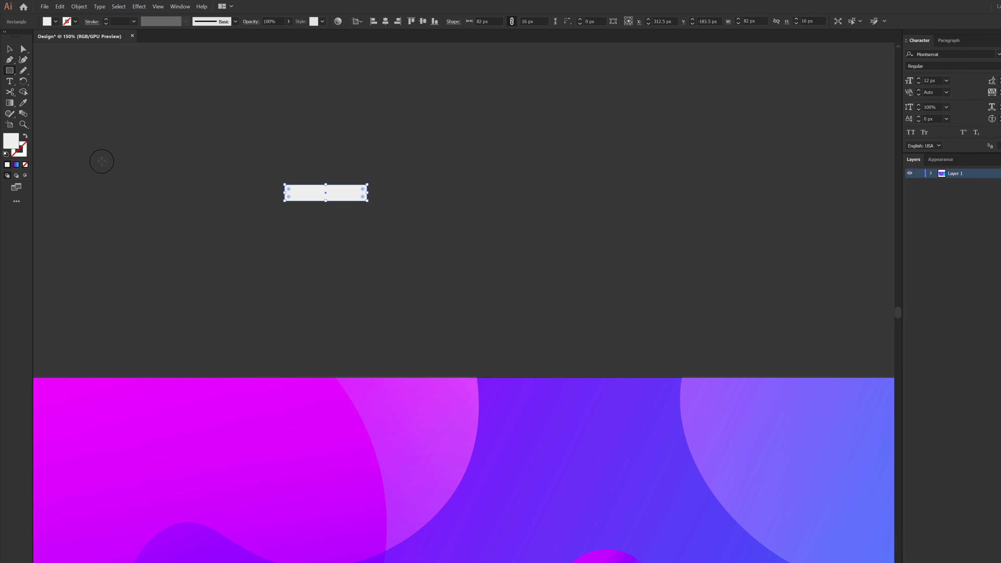
click(9, 49)
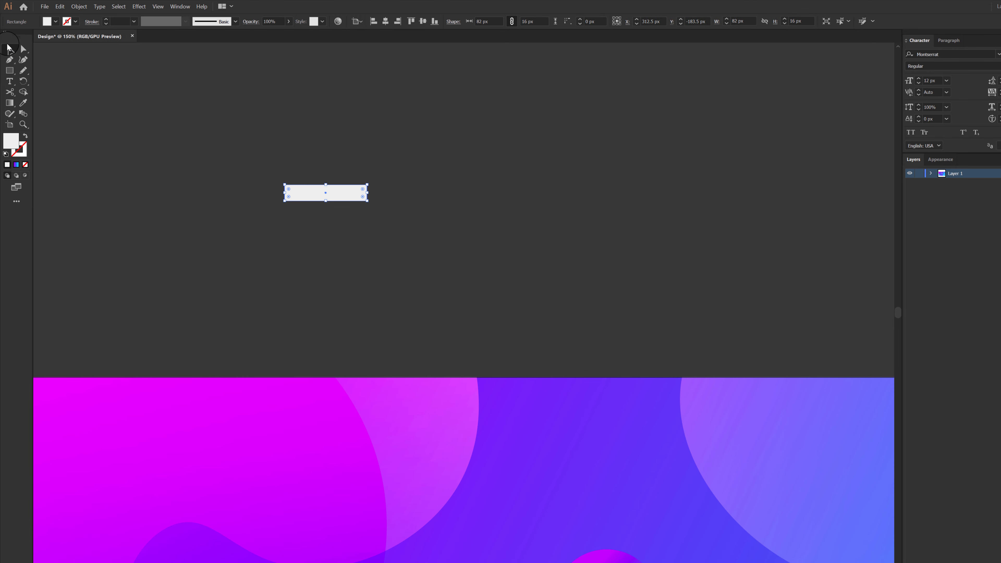
click(303, 190)
drag(370, 182, 338, 228)
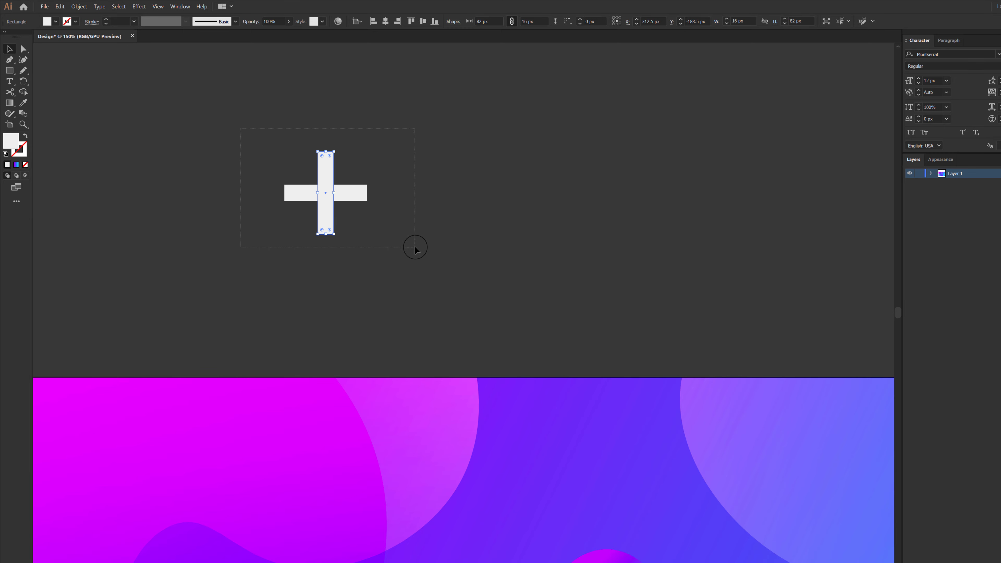
Group the two bars, rotate the cross 45° into an X, and shrink it.
drag(415, 247, 416, 247)
key(ctrl+g)
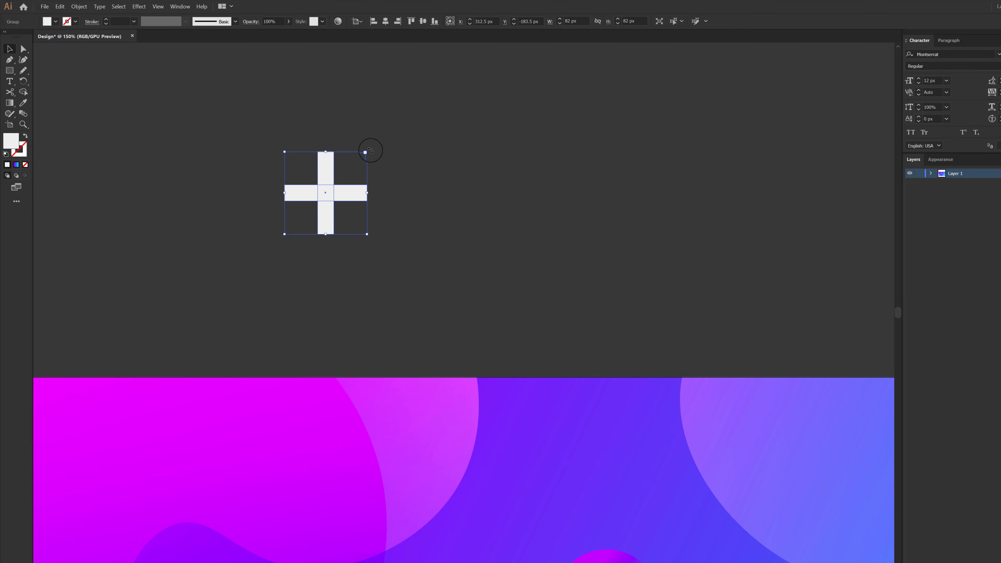
drag(369, 150, 371, 217)
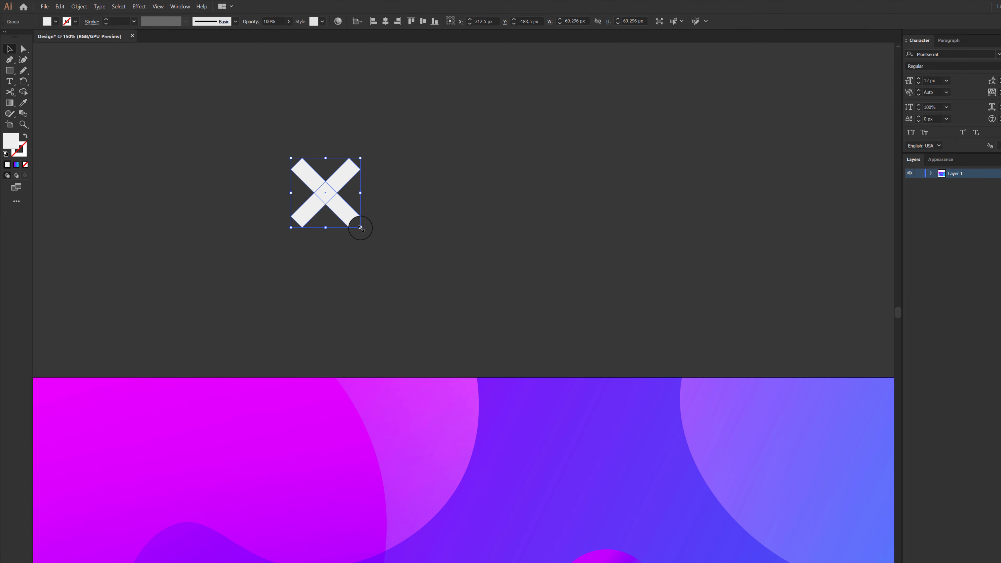
drag(360, 227, 334, 202)
click(344, 239)
Place copies of the X on the artboard's centre, left side and top.
scroll(344, 235, down, 2)
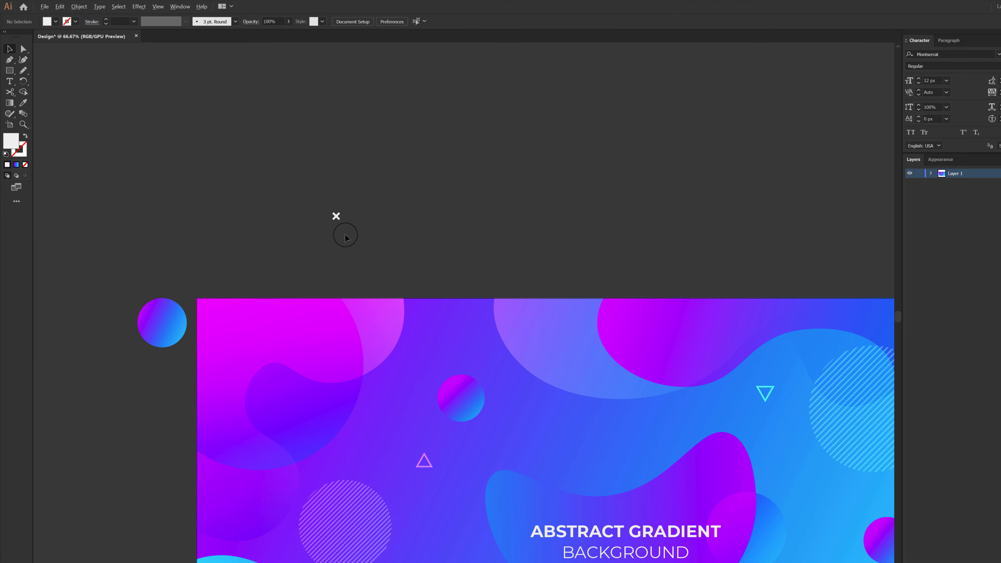
drag(433, 243, 330, 149)
scroll(330, 150, down, 1)
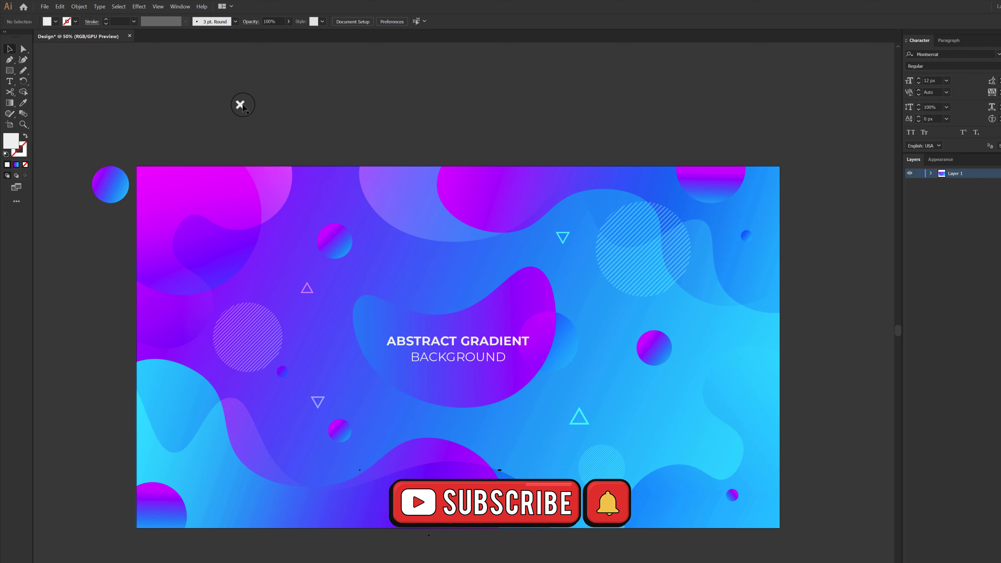
drag(241, 105, 384, 410)
drag(384, 411, 201, 333)
drag(200, 334, 480, 197)
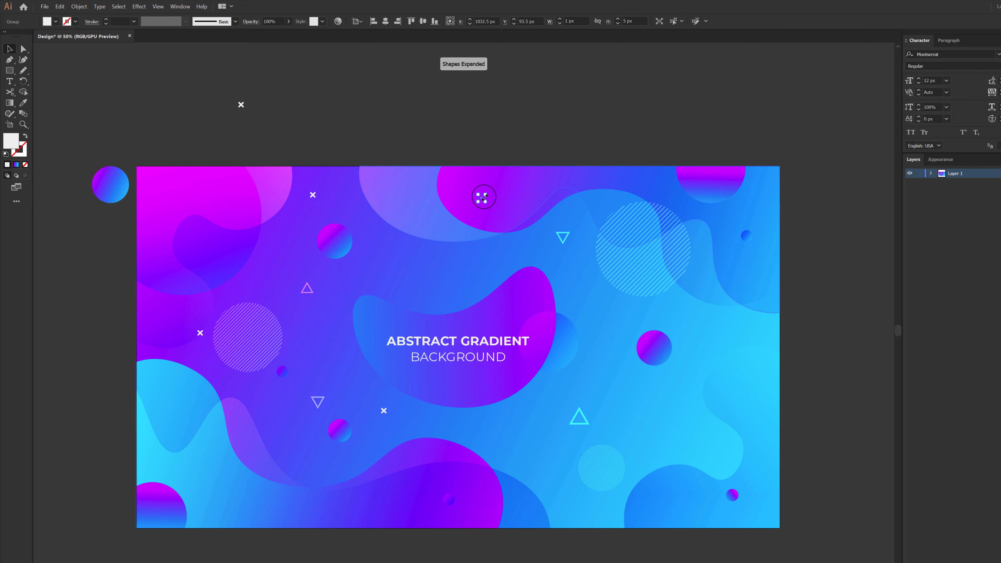
key(Delete)
key(ctrl+z)
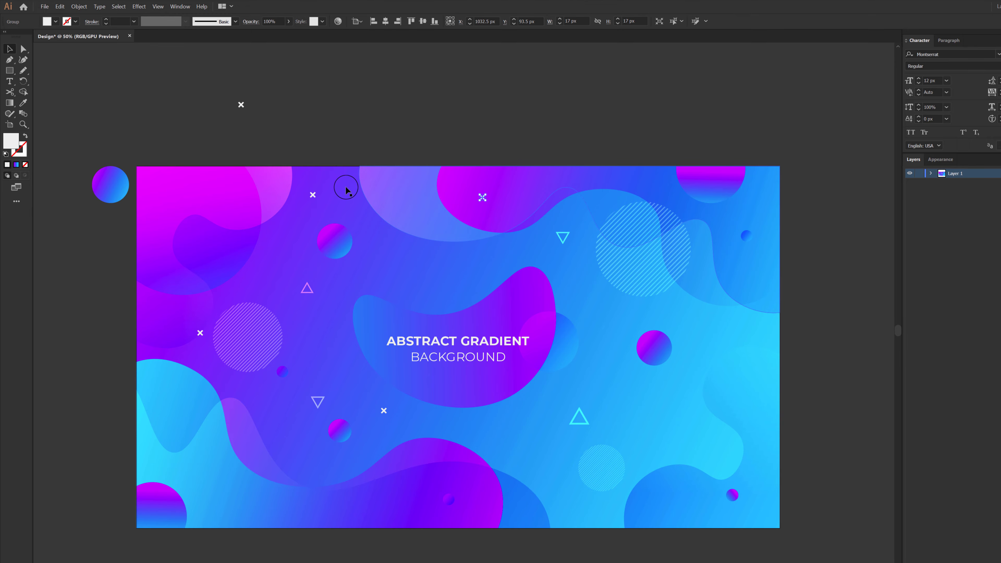
Select all the X crosses together and bring up the blend mode list.
shift+click(312, 194)
shift+click(200, 334)
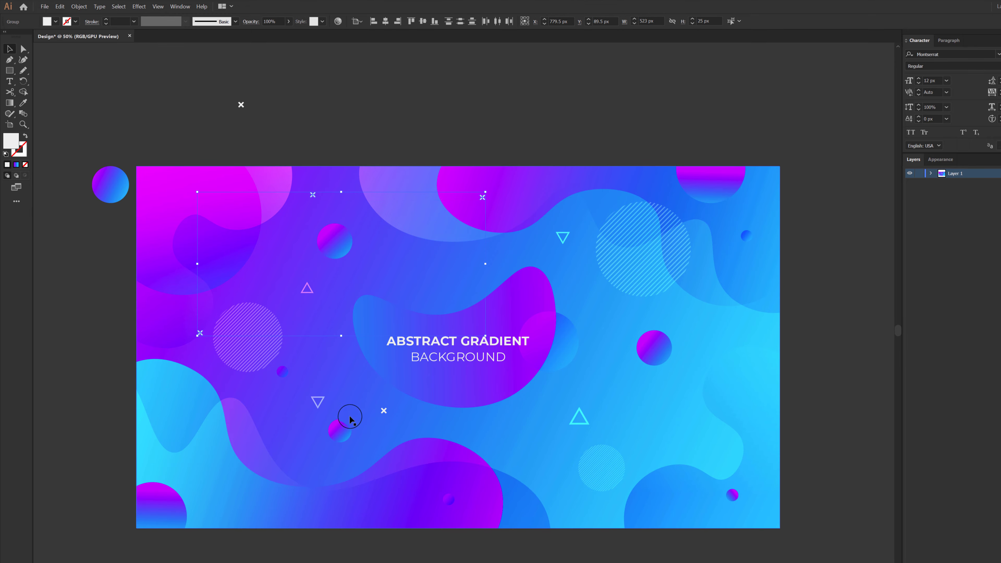
shift+click(383, 410)
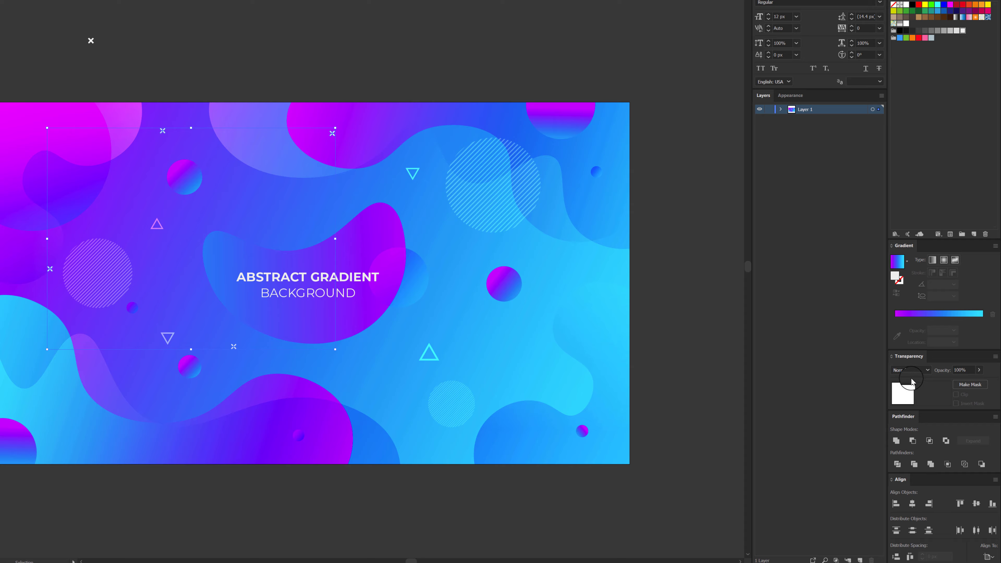
click(917, 372)
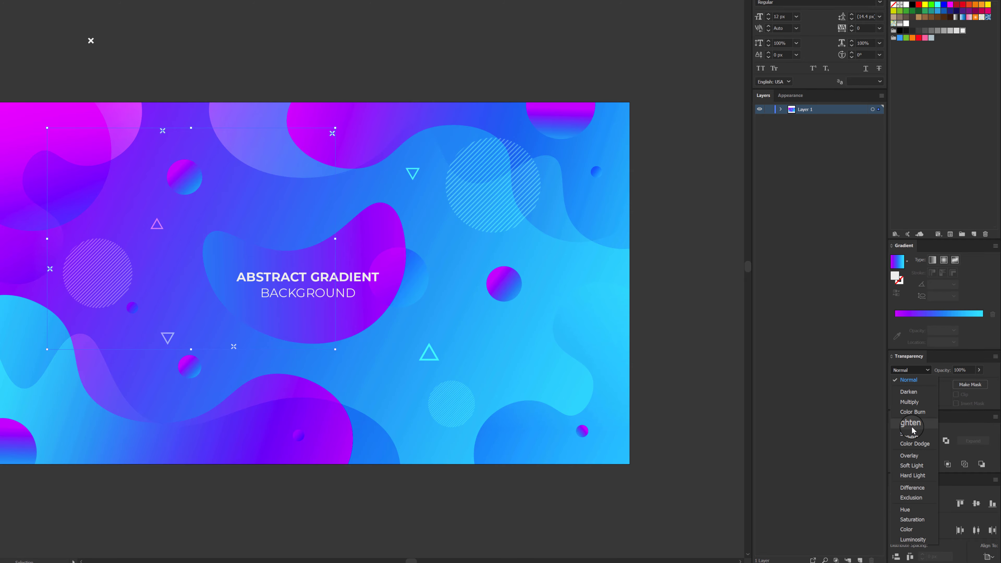
Give the selected crosses a lightening blend mode in the Transparency panel.
click(909, 455)
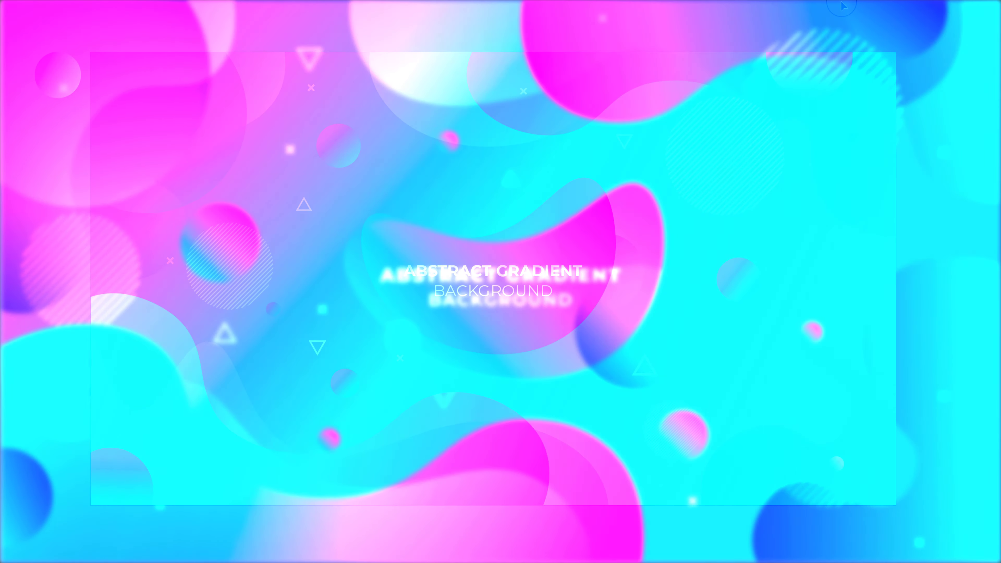